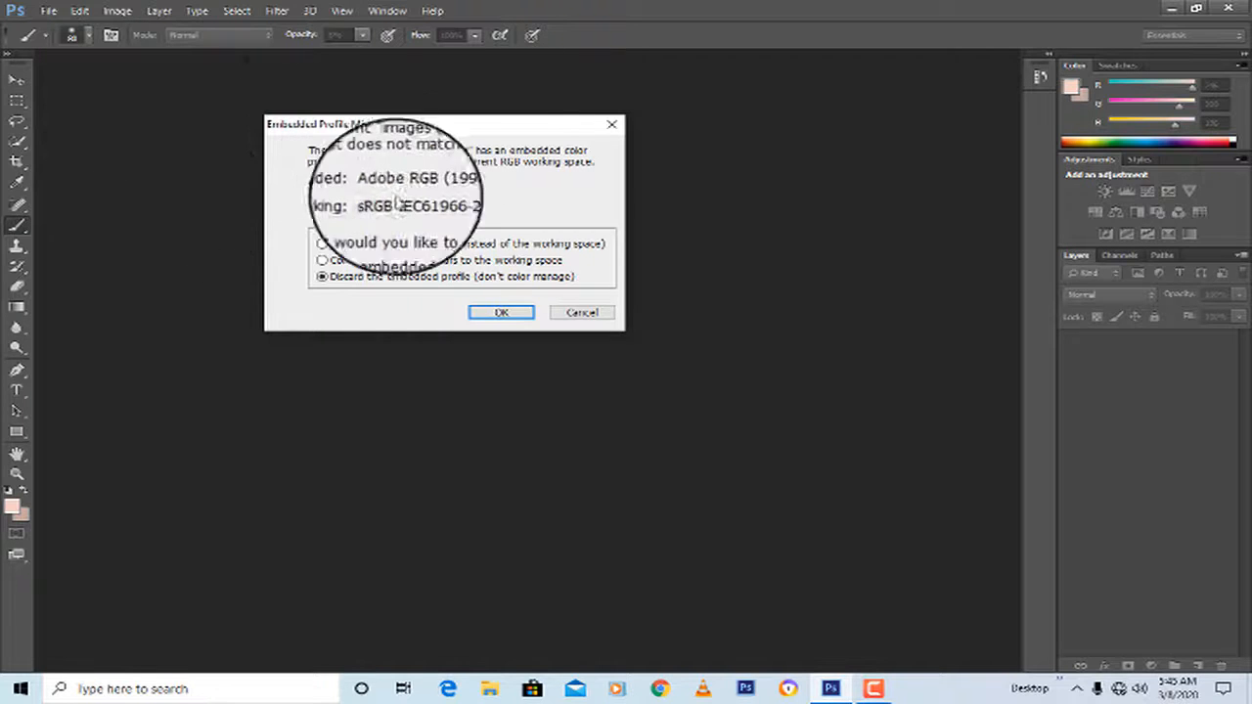
Open the photo using its embedded color profile instead of the working space, and add a Selective Color adjustment layer
{"action": "left_click", "coordinate": [396, 244]}
{"action": "left_click", "coordinate": [481, 314]}
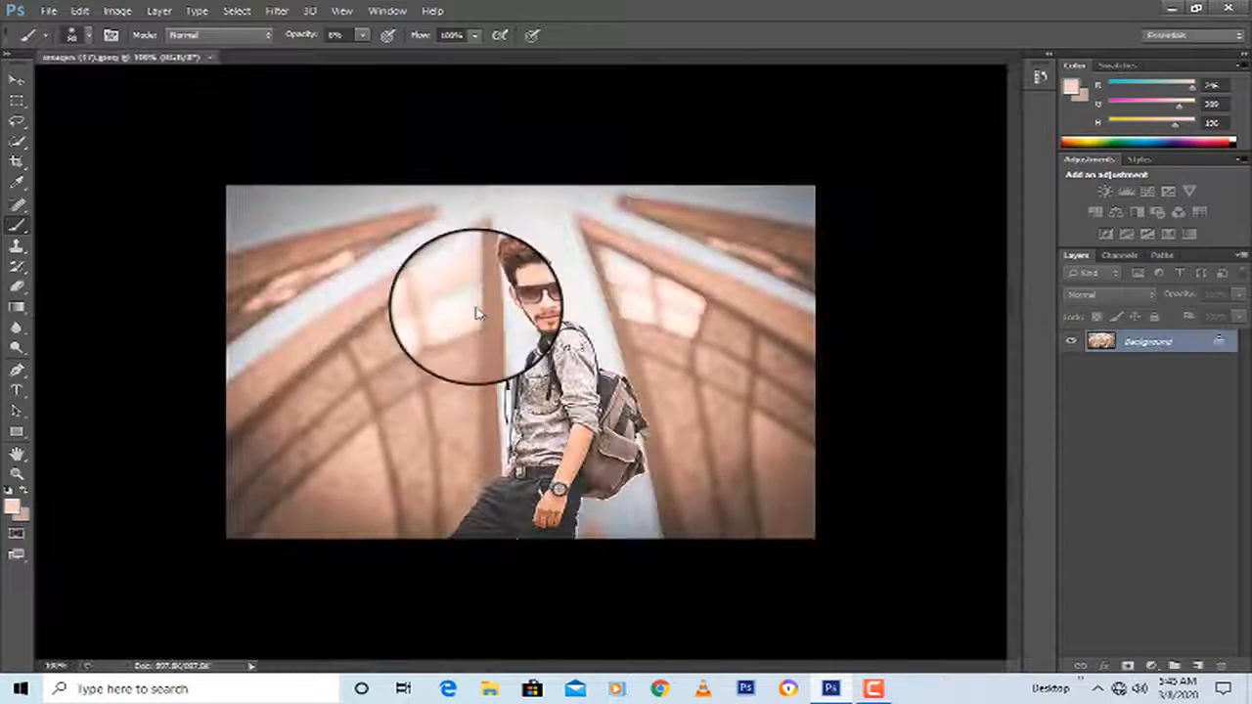
{"action": "left_click", "coordinate": [1170, 240]}
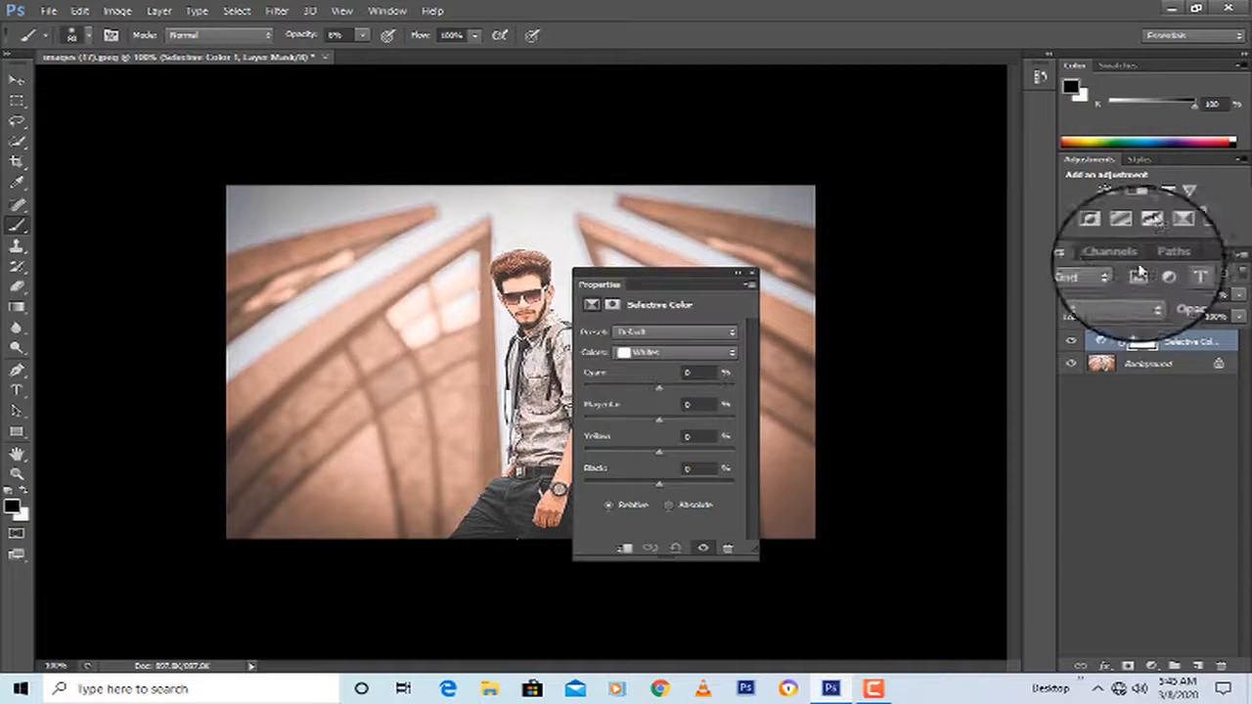
In the Selective Color adjustment, set Reds to Cyan +7, Magenta +24, Yellow -94 and Black -31
{"action": "left_click", "coordinate": [671, 355]}
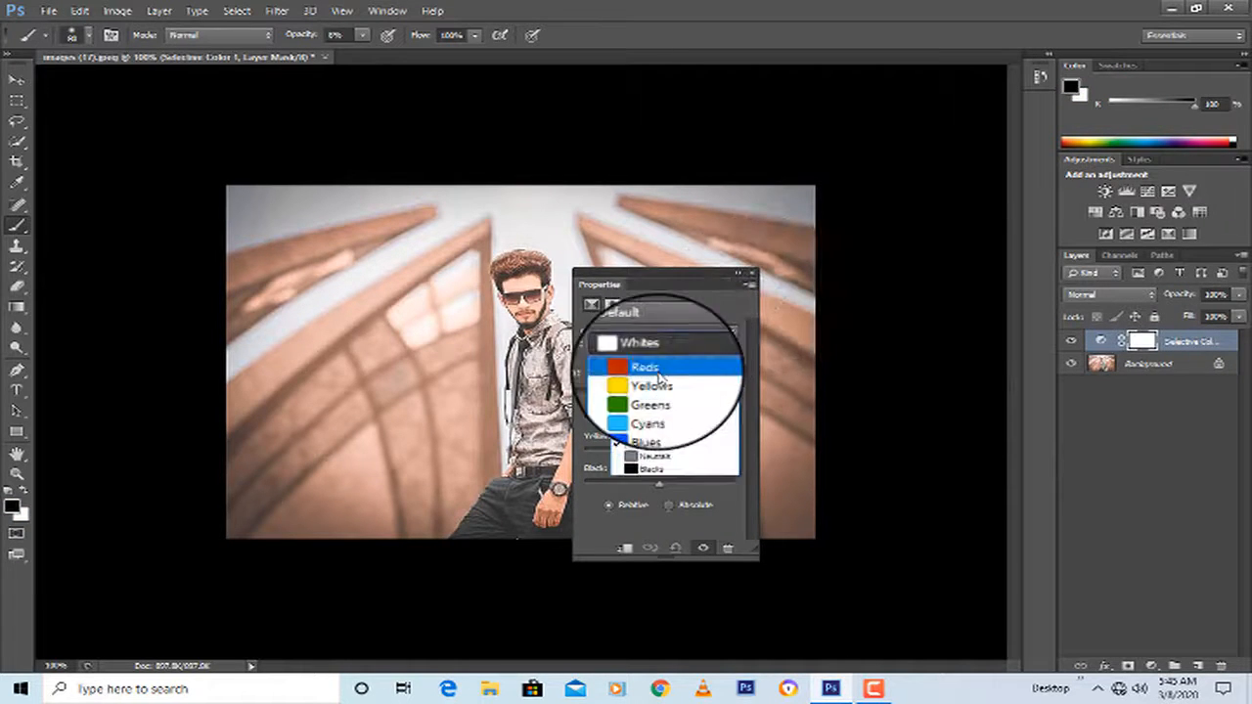
{"action": "left_click", "coordinate": [658, 364]}
{"action": "left_click_drag", "start_coordinate": [656, 392], "coordinate": [590, 456]}
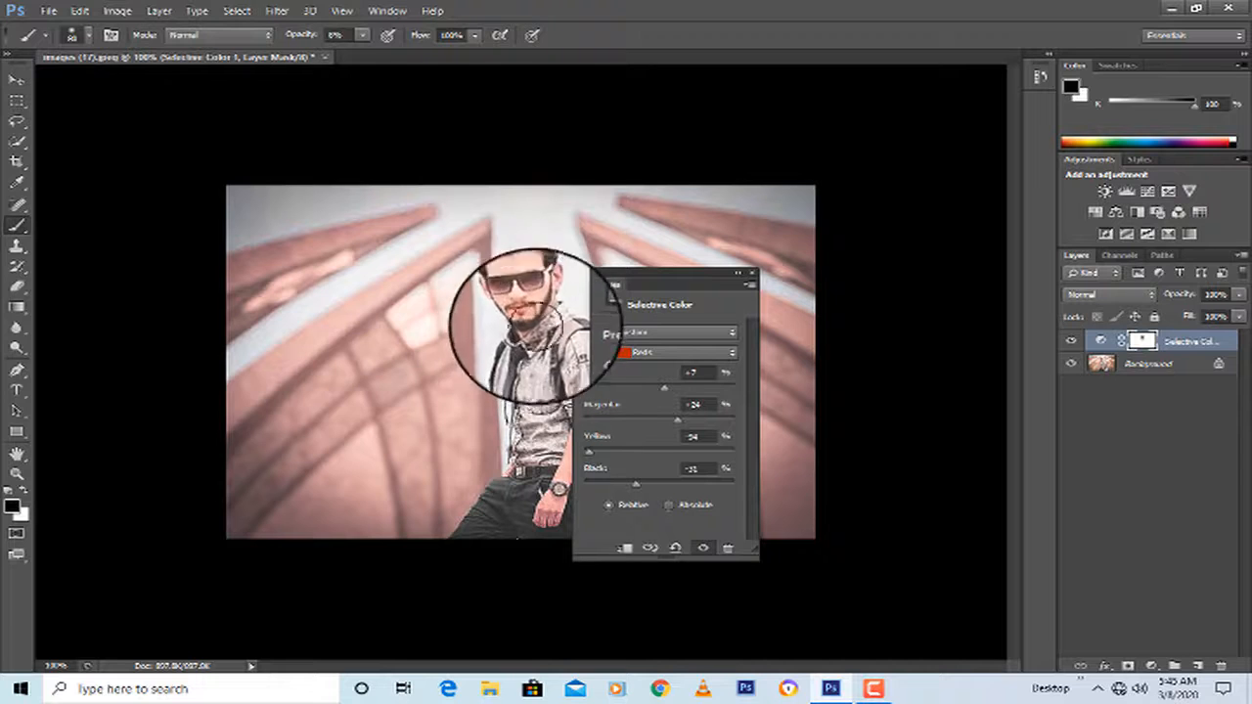
In the Selective Color adjustment, raise Magenta and set Yellow to +23 for the Yellows
{"action": "left_click", "coordinate": [696, 360]}
{"action": "left_click", "coordinate": [665, 382]}
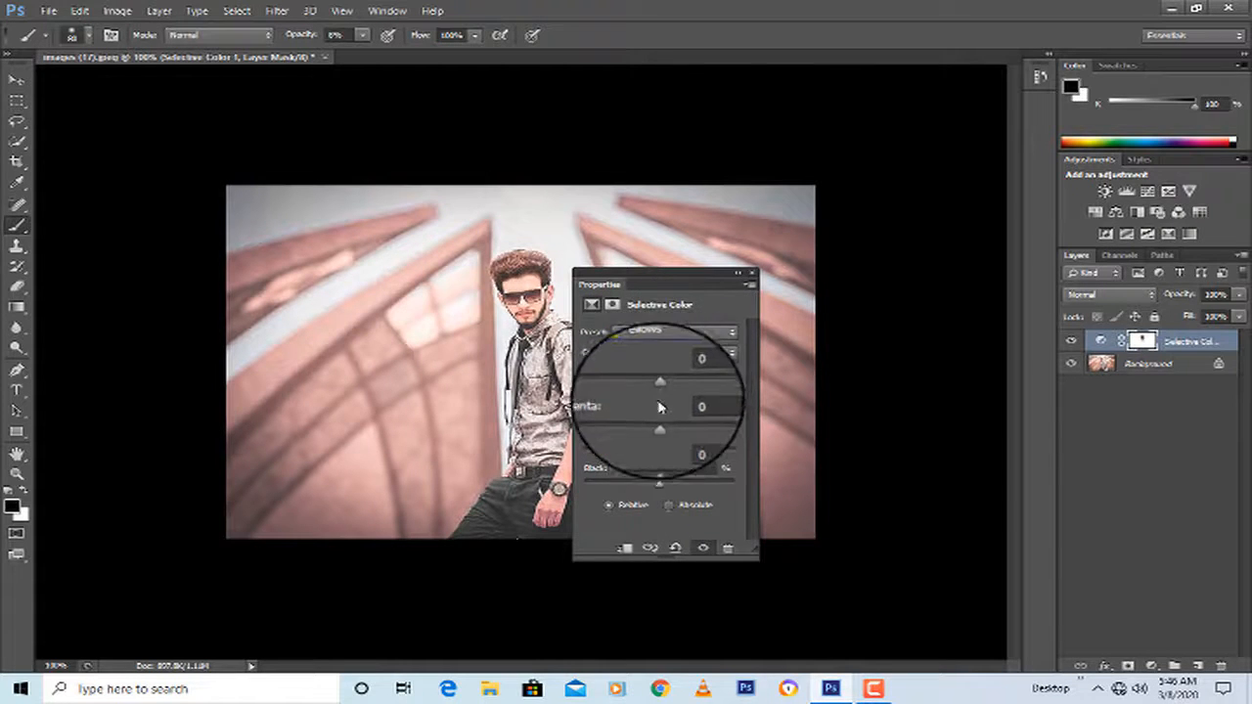
{"action": "left_click_drag", "start_coordinate": [660, 419], "coordinate": [787, 426]}
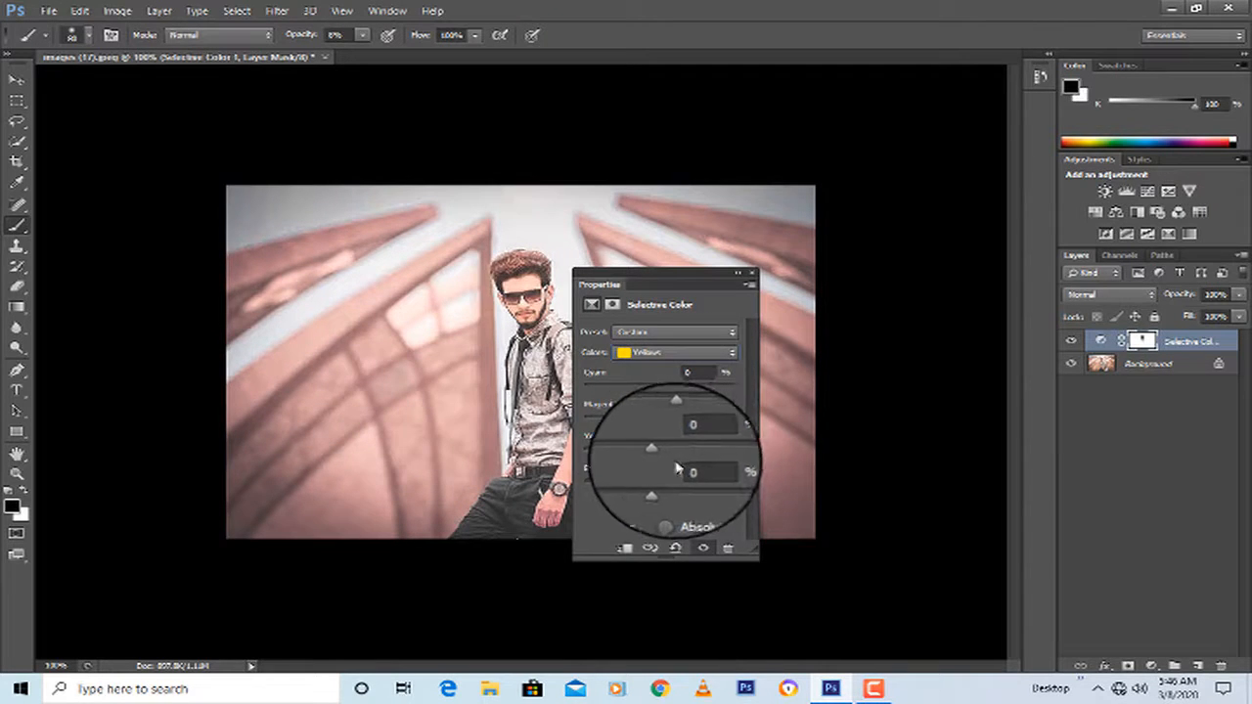
{"action": "left_click_drag", "start_coordinate": [663, 454], "coordinate": [623, 453]}
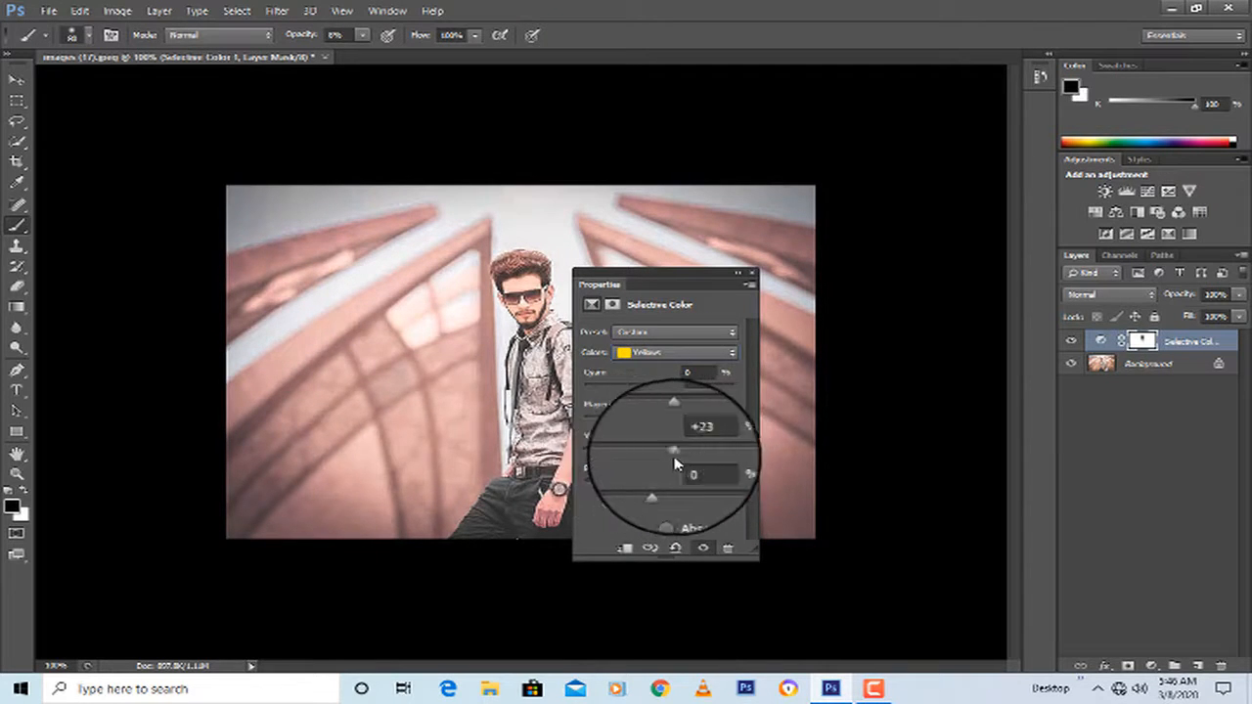
Set Cyan to +57 for the Whites in the Selective Color adjustment and close its properties
{"action": "left_click", "coordinate": [673, 354]}
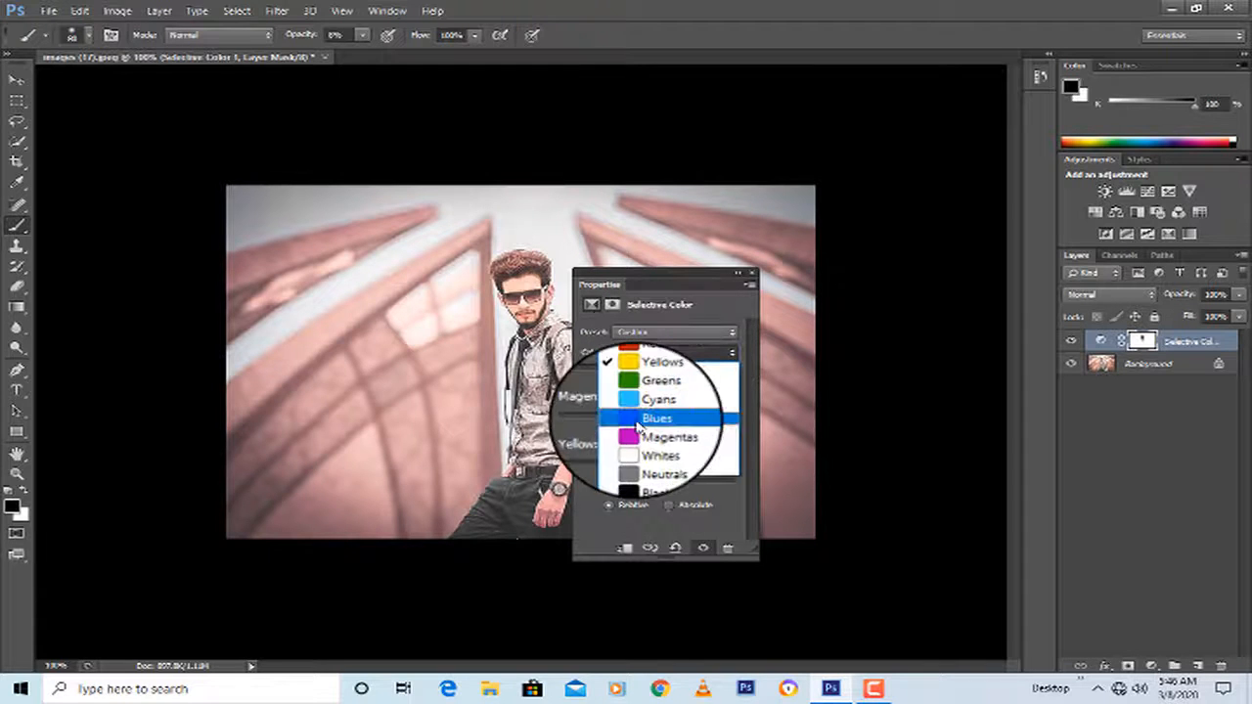
{"action": "left_click", "coordinate": [663, 423]}
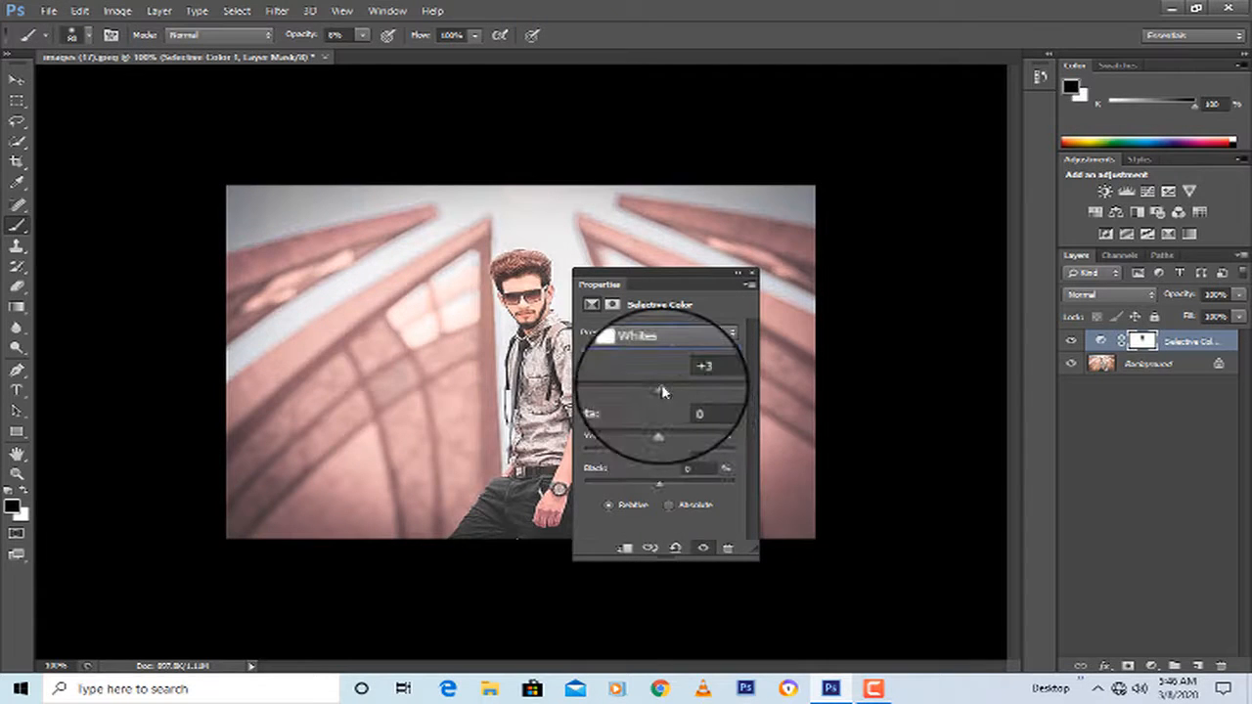
{"action": "left_click_drag", "start_coordinate": [661, 392], "coordinate": [734, 399]}
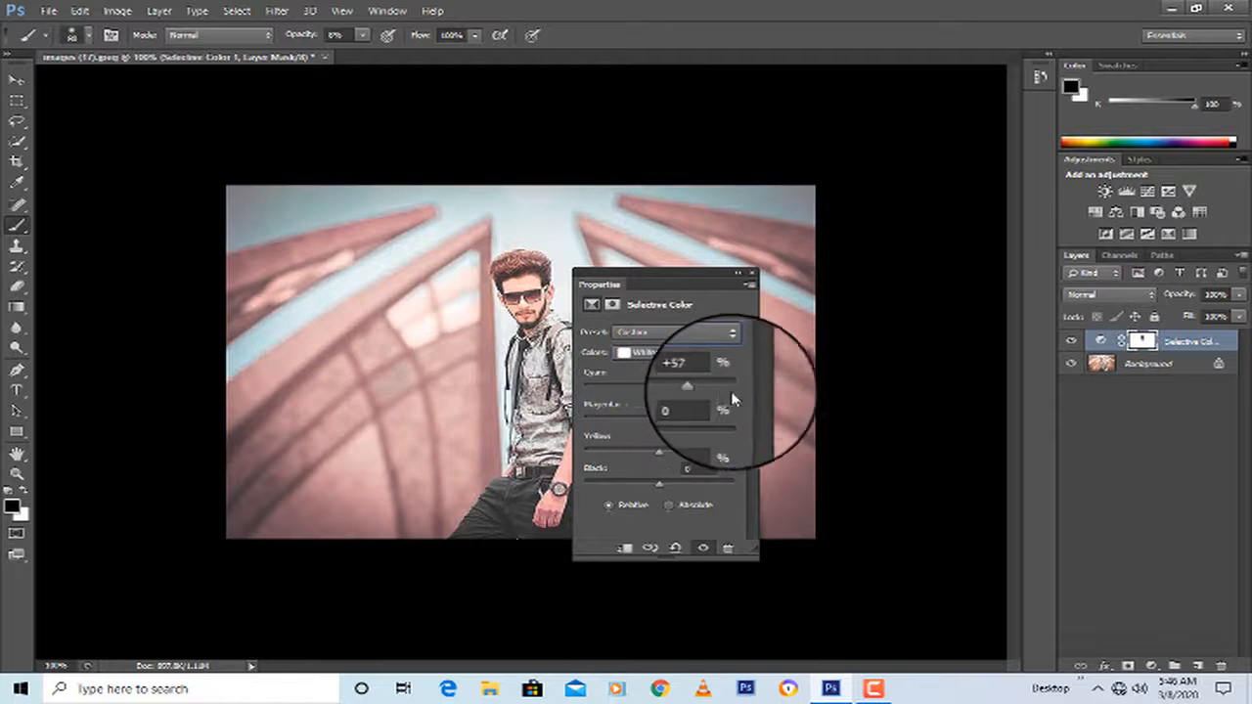
{"action": "left_click", "coordinate": [752, 277]}
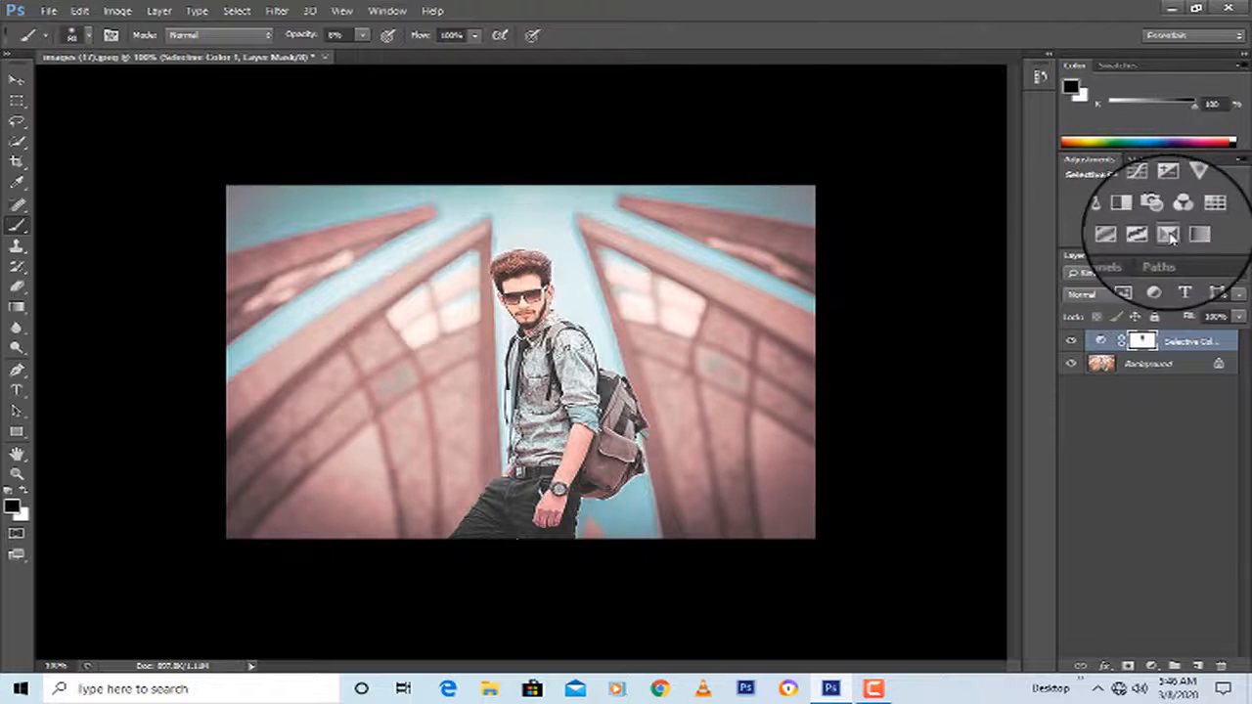
Add a Color Lookup adjustment layer with the 3Strip.look 3DLUT file
{"action": "left_click", "coordinate": [1200, 212]}
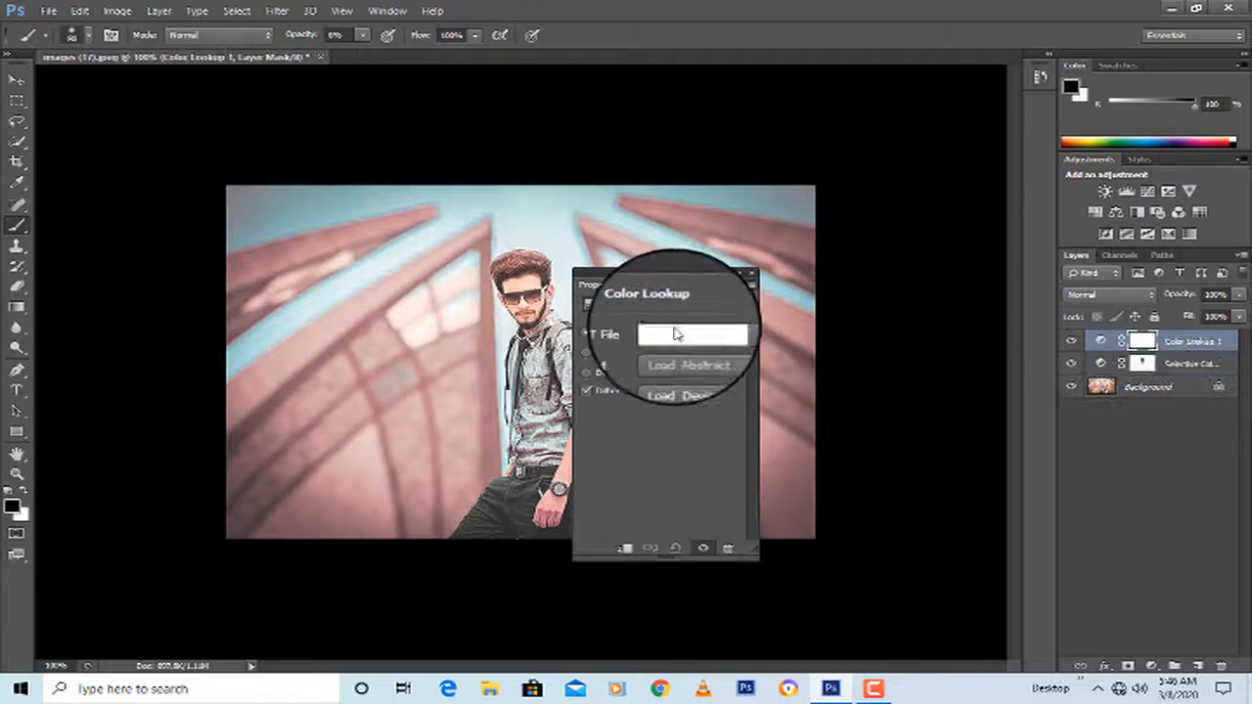
{"action": "left_click", "coordinate": [675, 334]}
{"action": "scroll", "coordinate": [734, 88], "scroll_direction": "up", "scroll_amount": 1}
{"action": "left_click", "coordinate": [741, 50]}
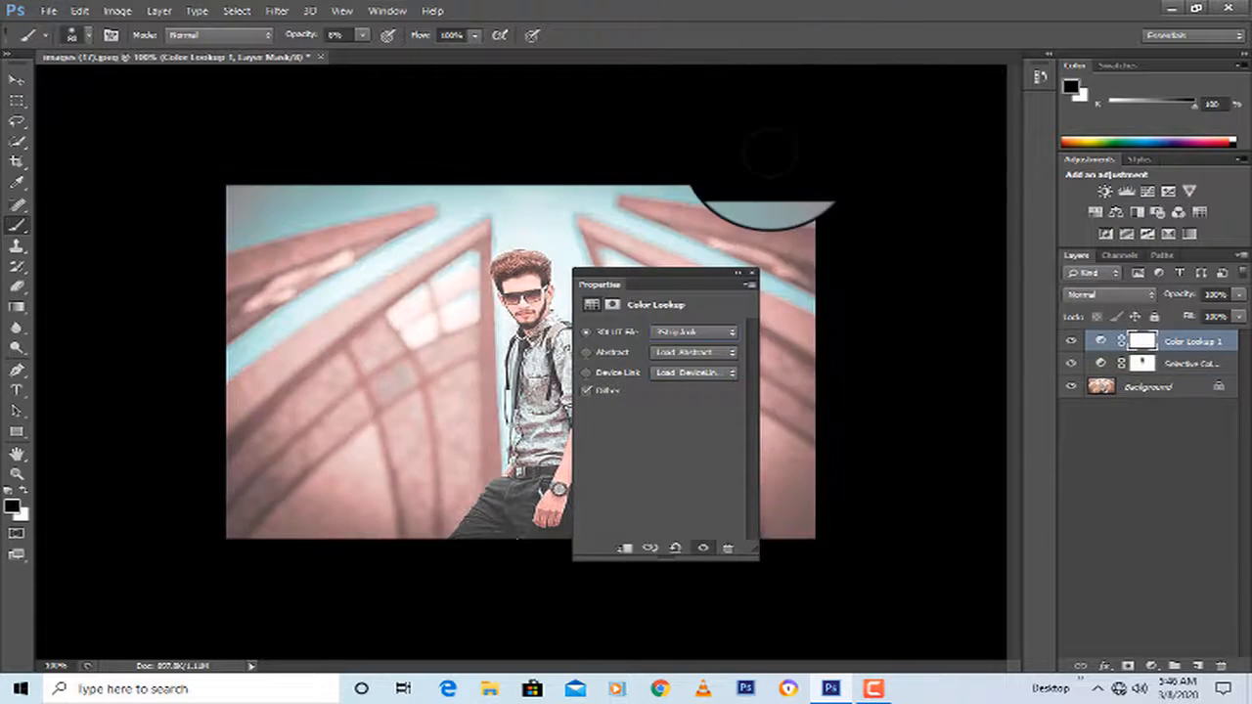
{"action": "key", "text": "Down"}
{"action": "key", "text": "Down"}
{"action": "key", "text": "Up"}
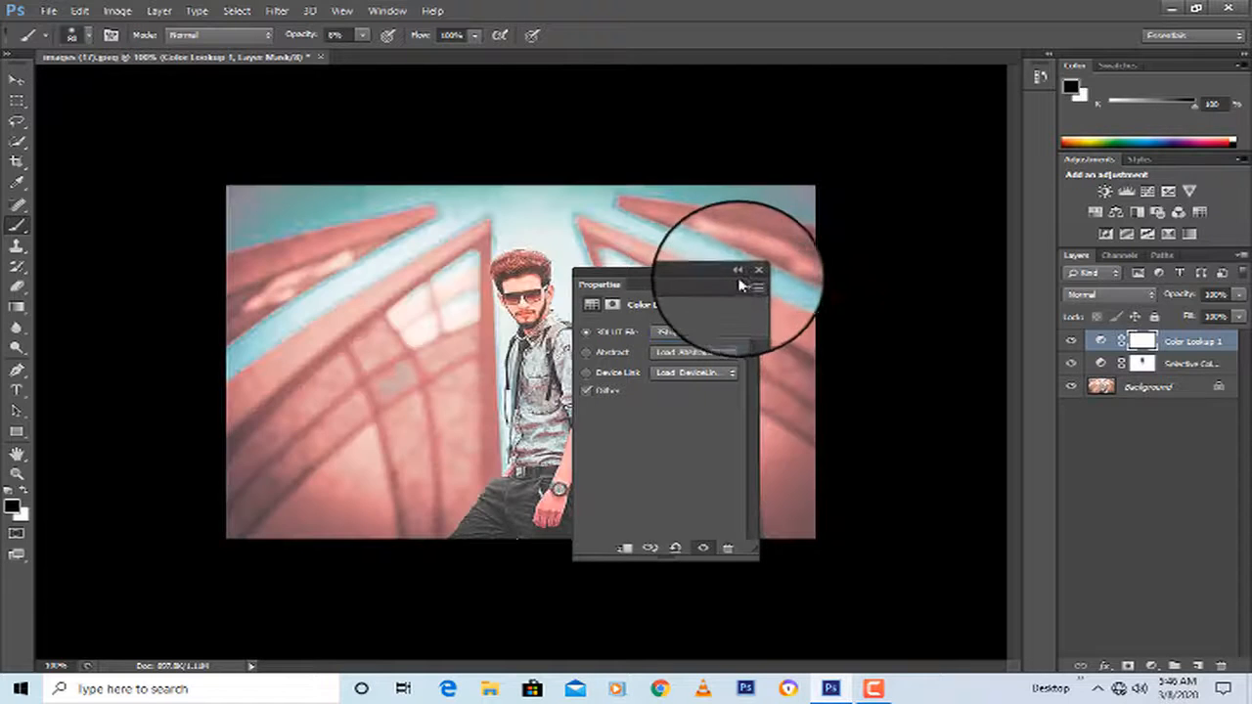
{"action": "left_click", "coordinate": [751, 274]}
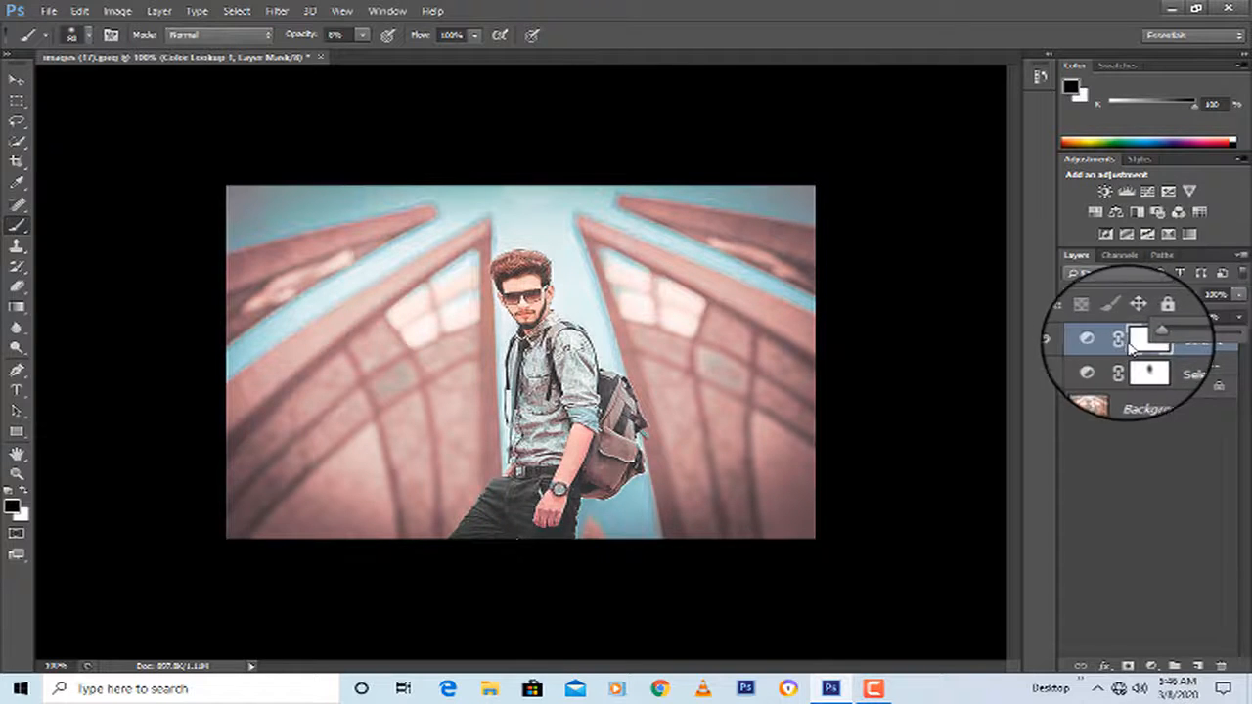
Reduce the Color Lookup layer's Fill to 43% and paint its mask black over the man's face and neck
{"action": "left_click_drag", "start_coordinate": [1131, 338], "coordinate": [1191, 368]}
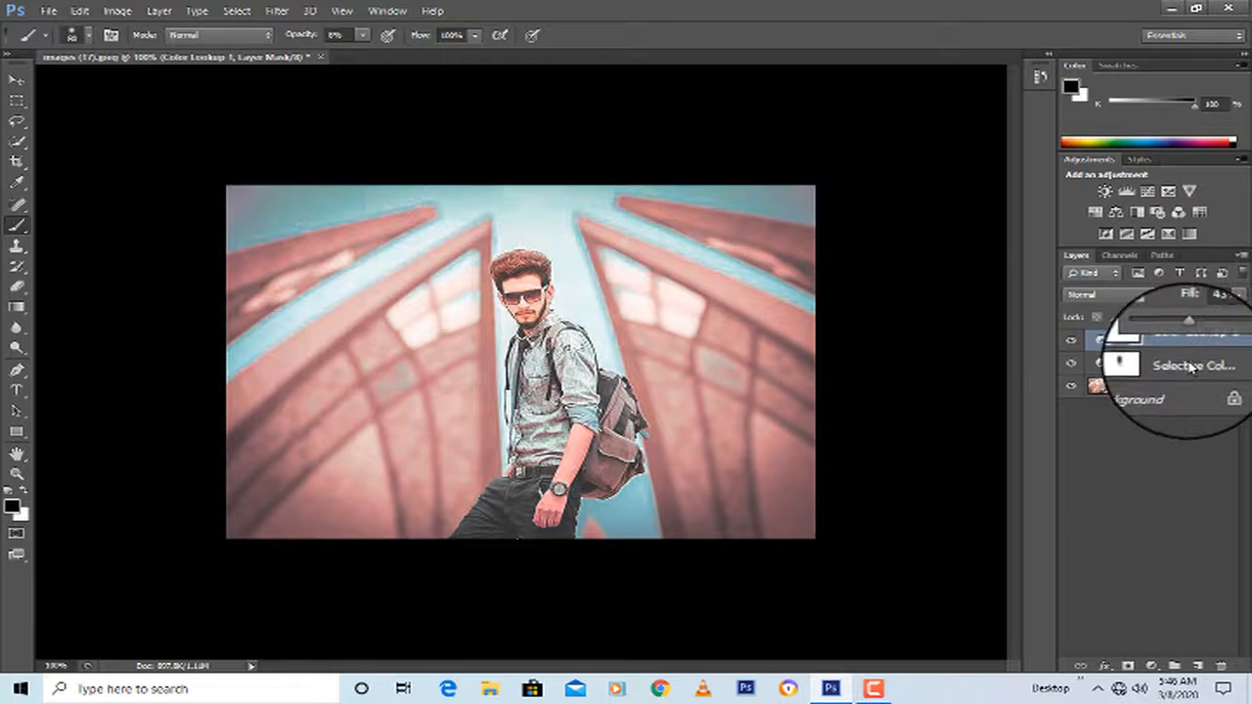
{"action": "left_click", "coordinate": [534, 300]}
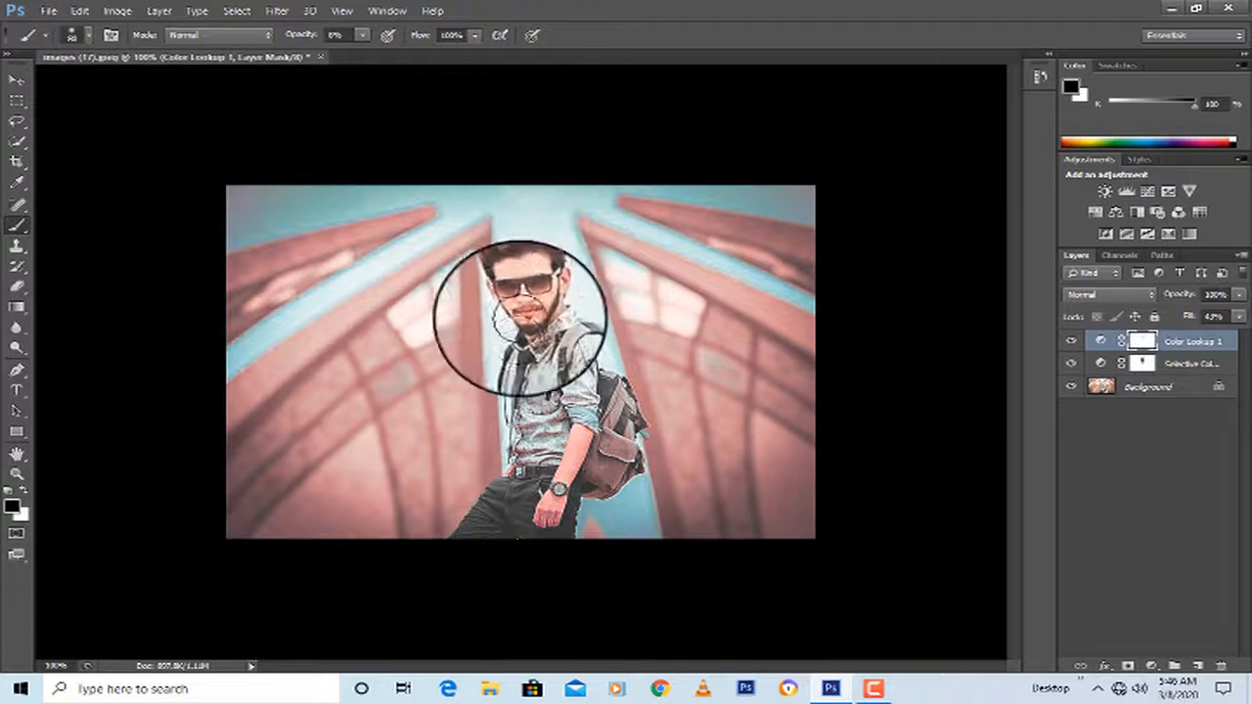
{"action": "mouse_move", "coordinate": [520, 319]}
{"action": "left_mouse_down"}
{"action": "mouse_move", "coordinate": [534, 306]}
{"action": "mouse_move", "coordinate": [525, 334]}
{"action": "mouse_move", "coordinate": [531, 257]}
{"action": "mouse_move", "coordinate": [541, 402]}
{"action": "mouse_move", "coordinate": [525, 302]}
{"action": "mouse_move", "coordinate": [495, 420]}
{"action": "mouse_move", "coordinate": [509, 265]}
{"action": "mouse_move", "coordinate": [526, 270]}
{"action": "mouse_move", "coordinate": [534, 378]}
{"action": "mouse_move", "coordinate": [520, 245]}
{"action": "mouse_move", "coordinate": [510, 280]}
{"action": "mouse_move", "coordinate": [522, 355]}
{"action": "left_mouse_up"}
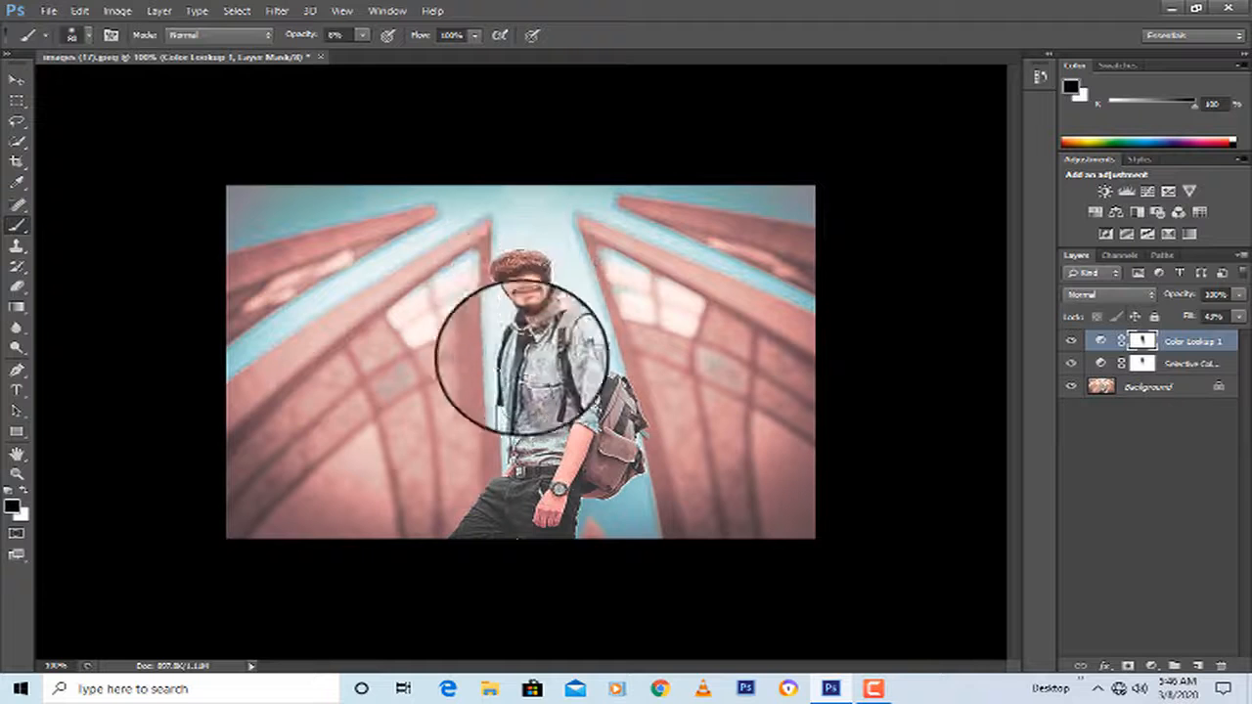
Reshape the man's hair on the Background layer with the Liquify filter, using a brush size of 50
{"action": "left_click", "coordinate": [1147, 387]}
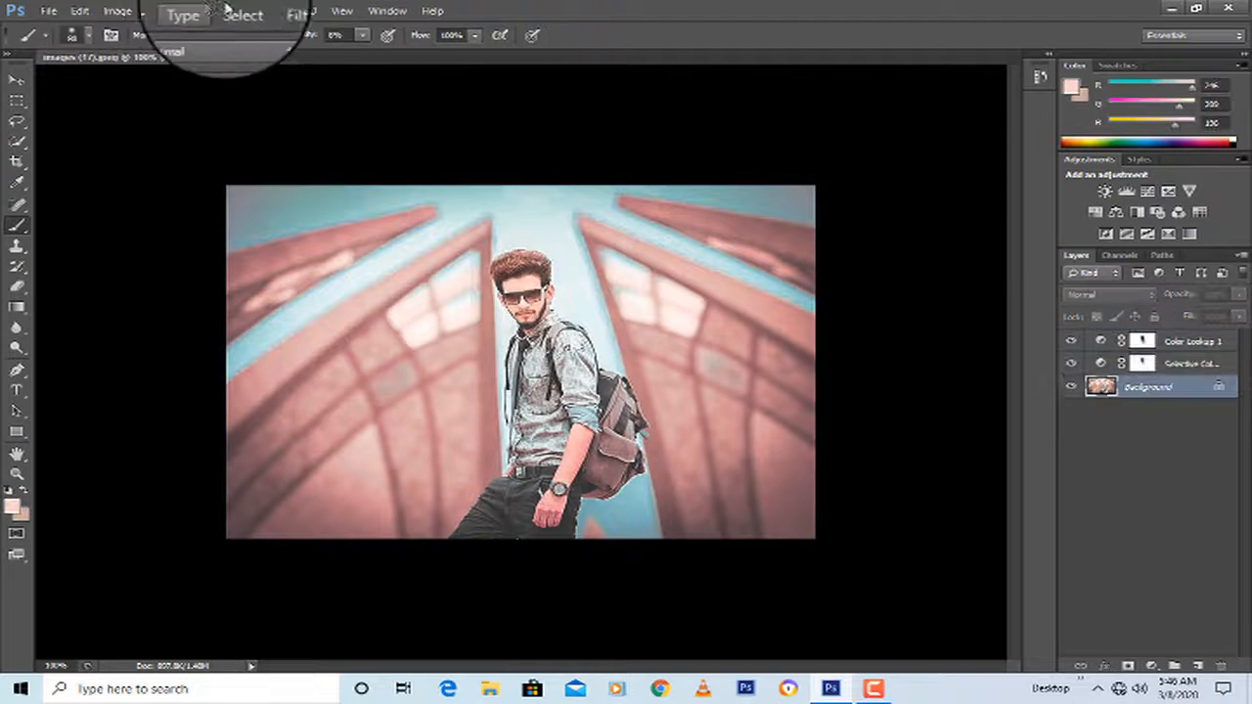
{"action": "left_click", "coordinate": [277, 11]}
{"action": "left_click", "coordinate": [293, 115]}
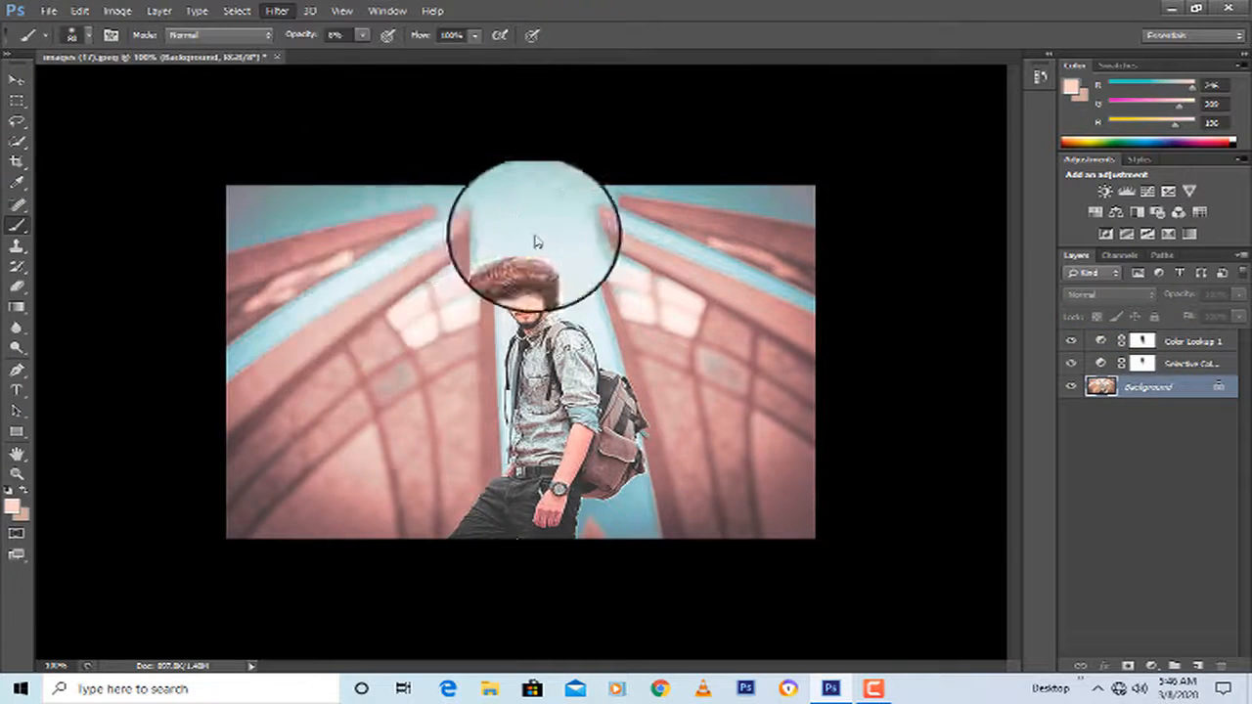
{"action": "key", "text": "bracketright"}
{"action": "key", "text": "bracketright"}
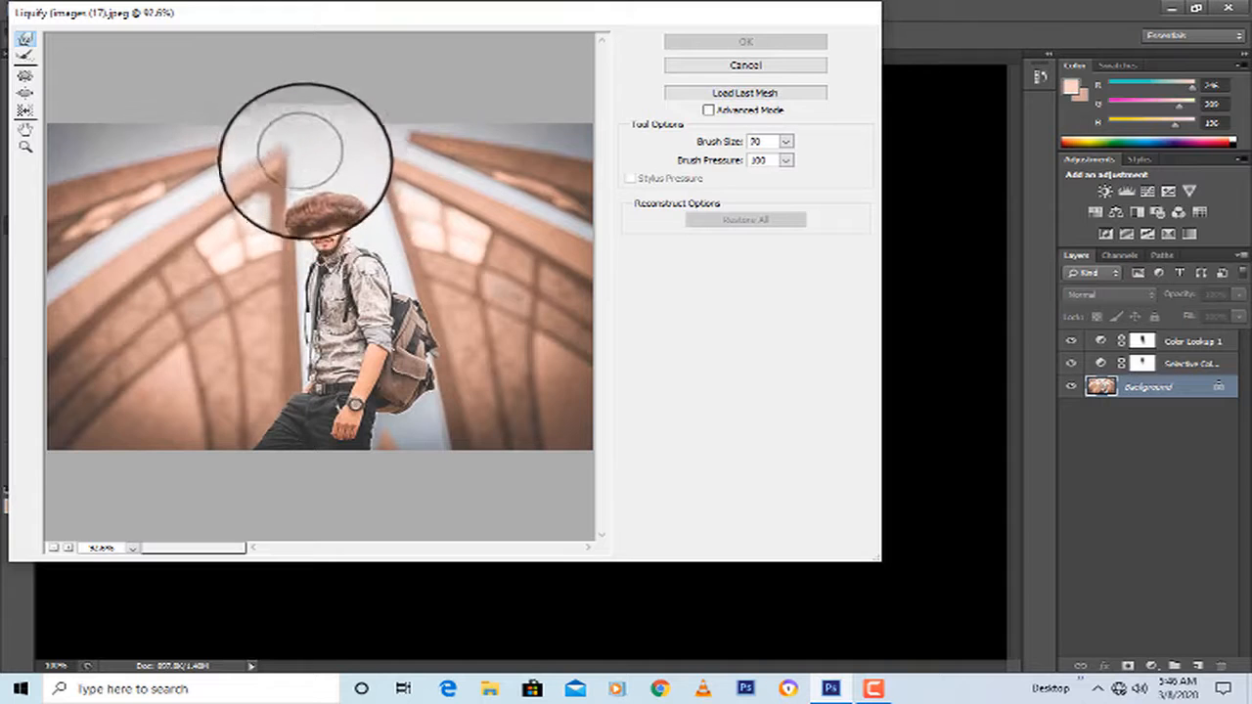
{"action": "key", "text": "bracketleft"}
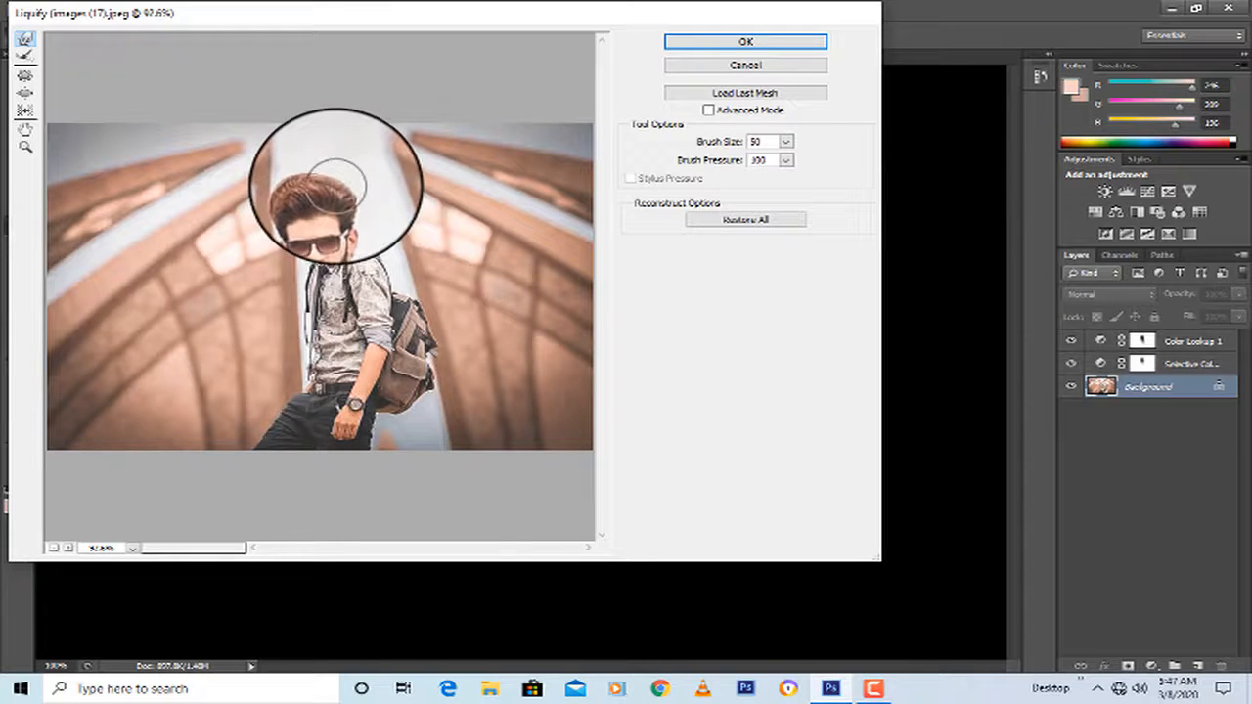
{"action": "left_click", "coordinate": [734, 47]}
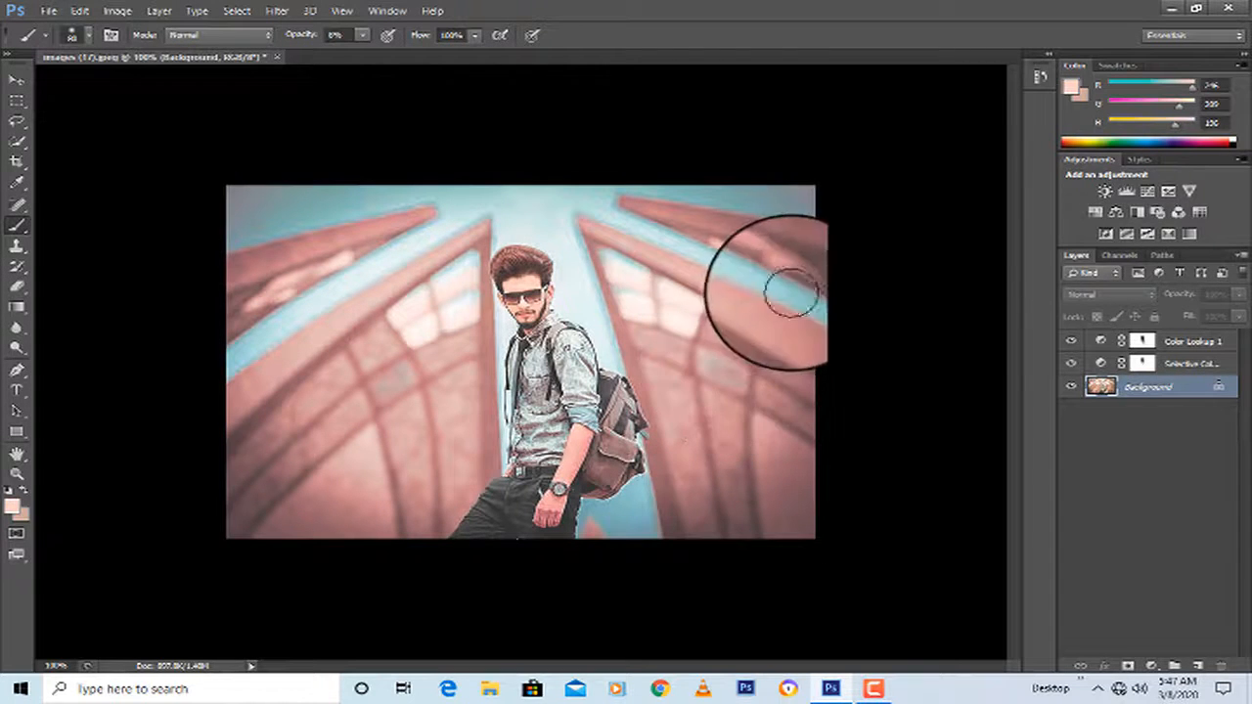
Add a Photo Filter adjustment layer above the Background and choose the Green filter
{"action": "left_click", "coordinate": [1158, 215]}
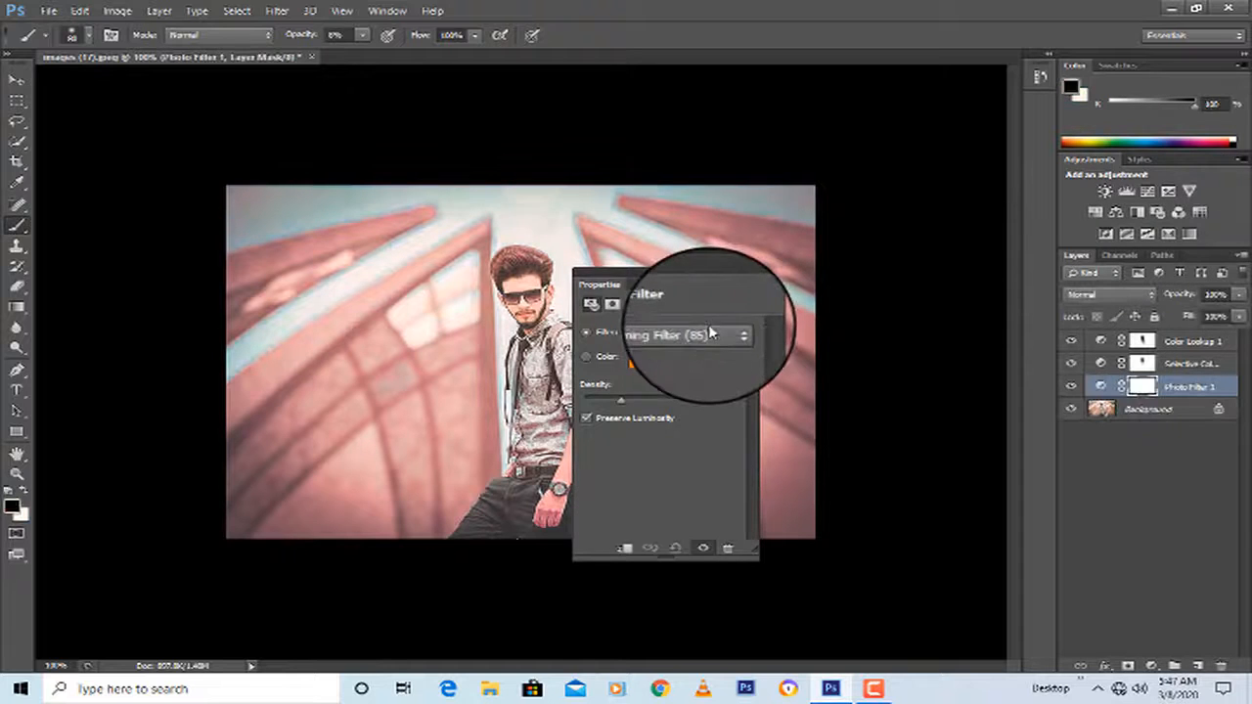
{"action": "left_click", "coordinate": [689, 330]}
{"action": "left_click", "coordinate": [685, 333]}
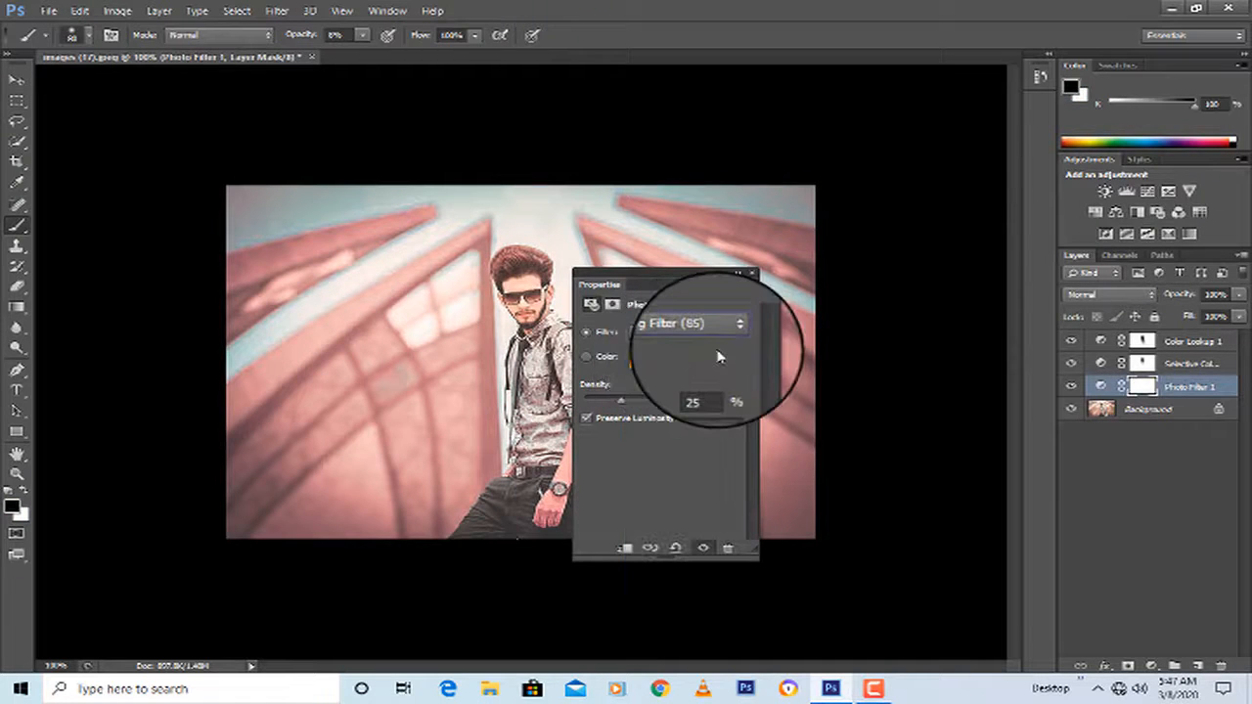
{"action": "key", "text": "Down"}
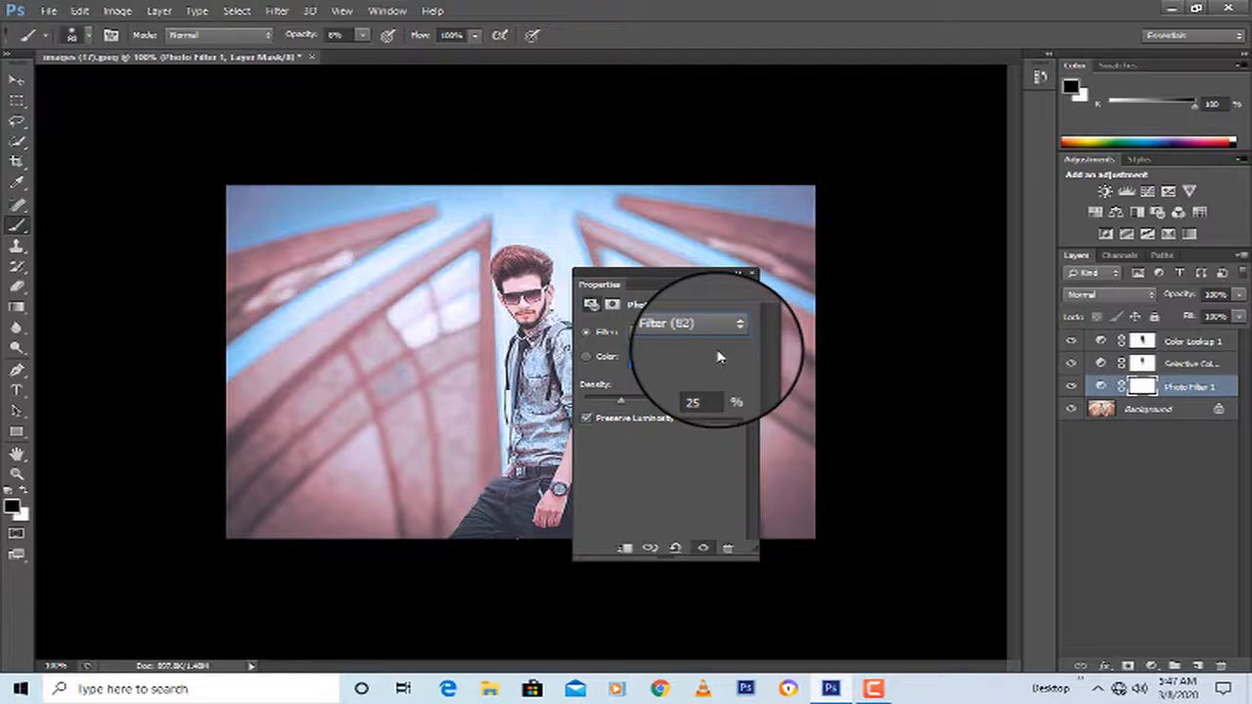
{"action": "key", "text": "Down"}
{"action": "key", "text": "Up"}
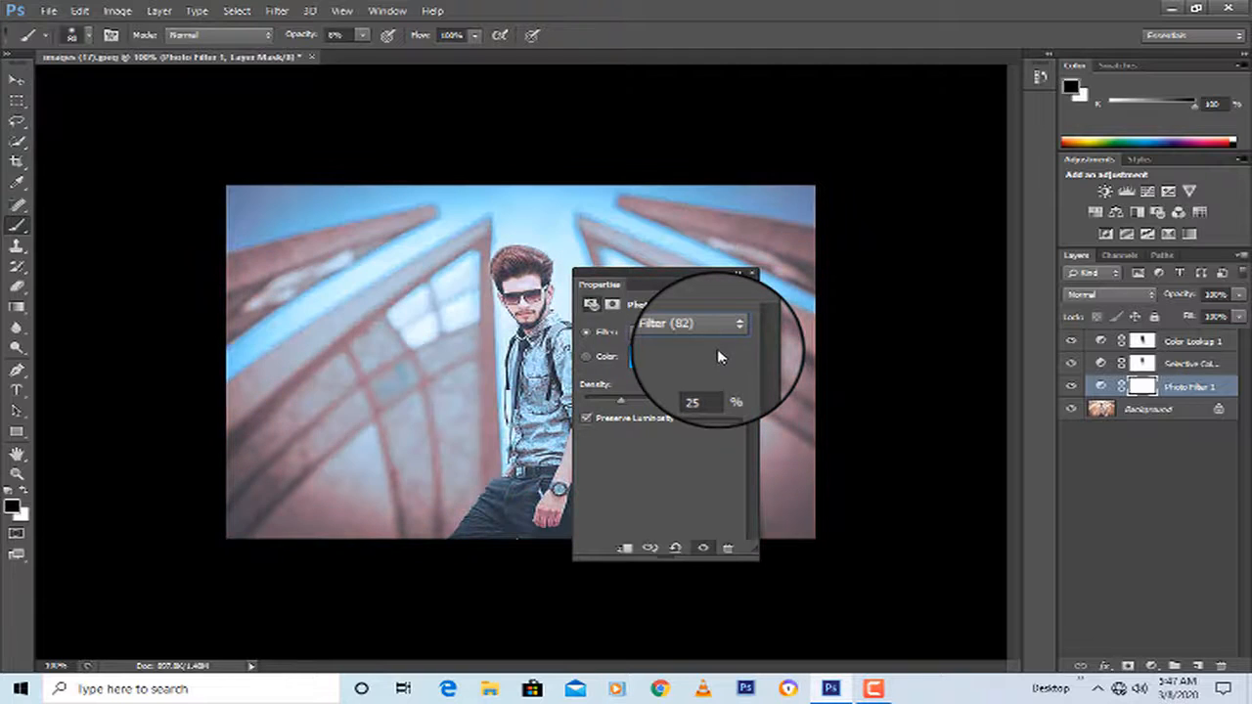
{"action": "key", "text": "Down"}
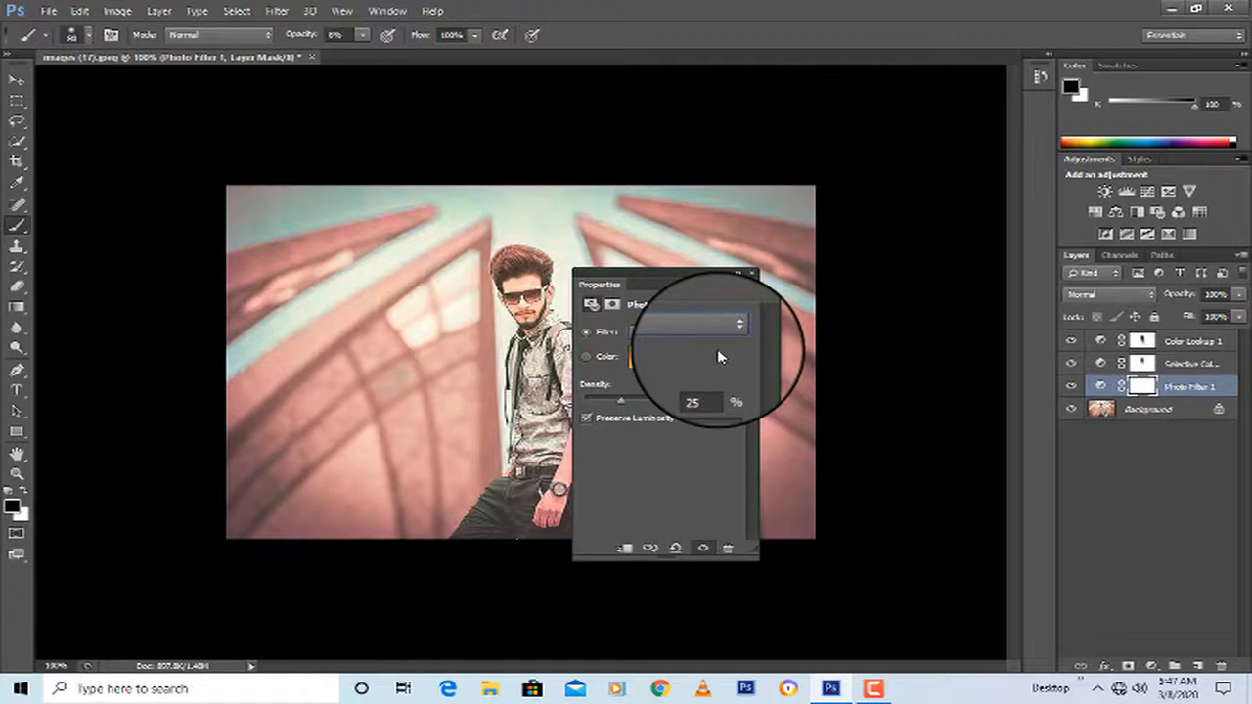
{"action": "key", "text": "Down"}
{"action": "key", "text": "Down"}
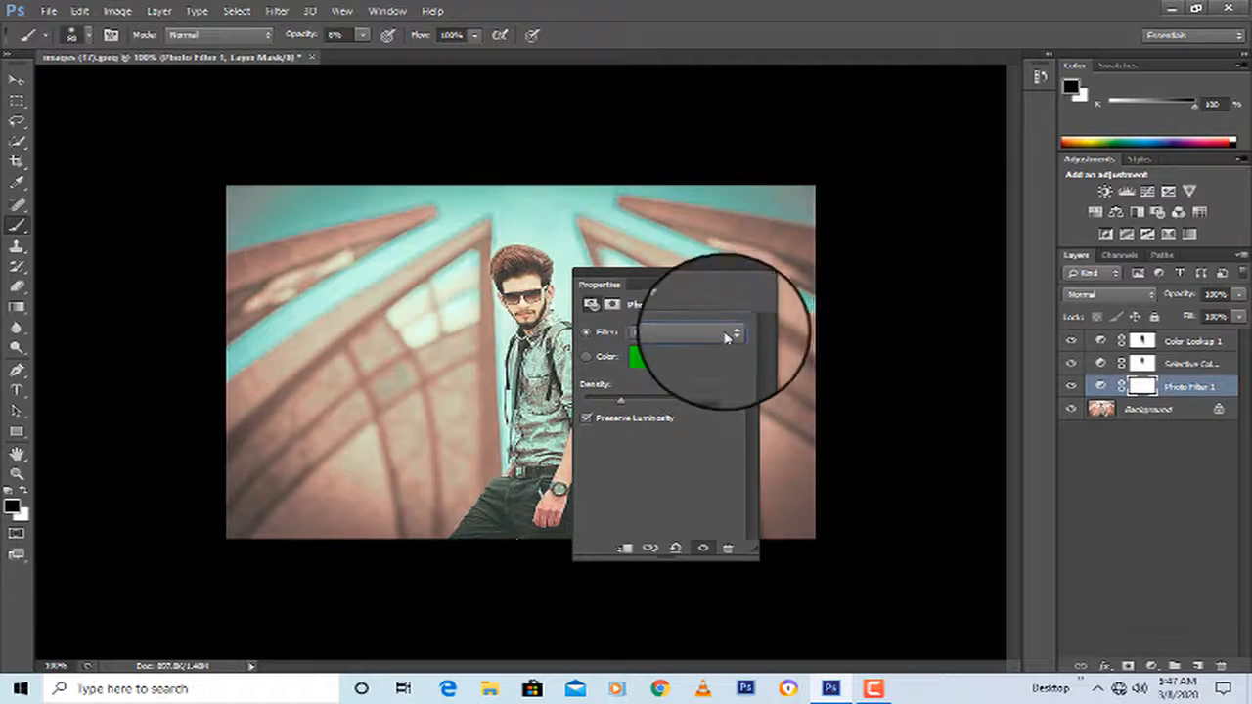
{"action": "left_click", "coordinate": [751, 274]}
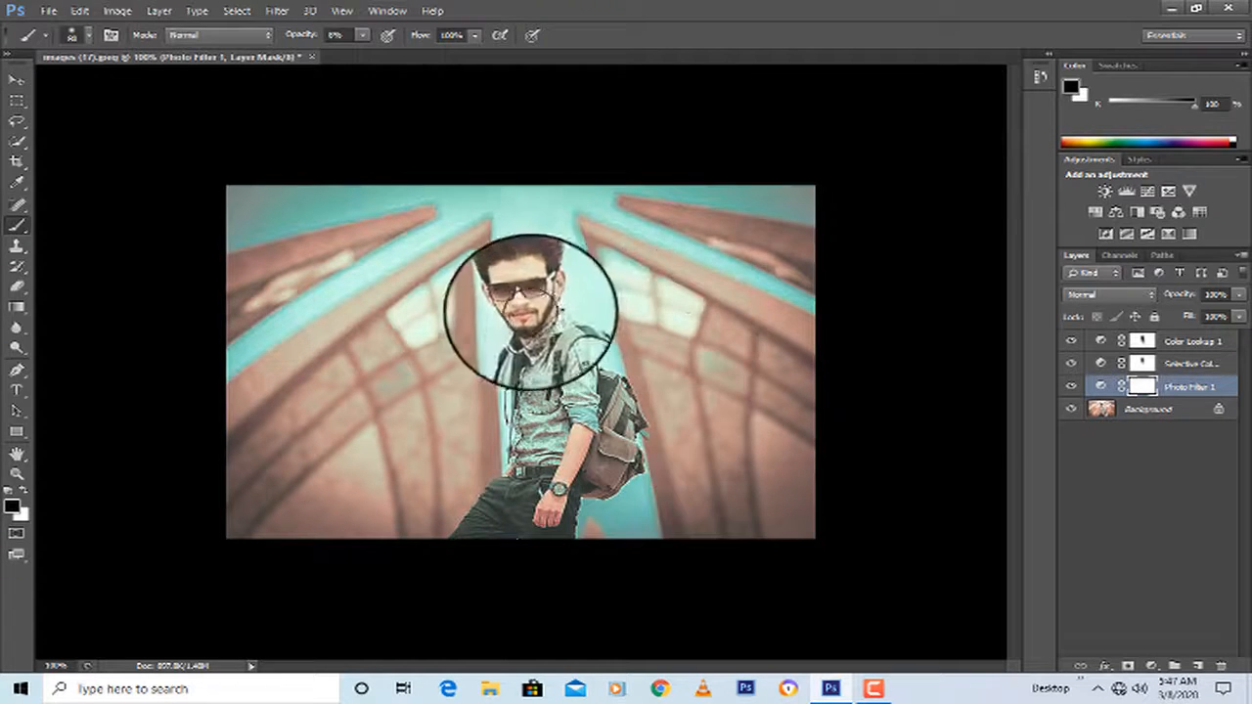
Paint the Photo Filter layer's mask black over the man's face, body and arm at 8% brush opacity
{"action": "mouse_move", "coordinate": [534, 259]}
{"action": "left_mouse_down"}
{"action": "mouse_move", "coordinate": [514, 352]}
{"action": "mouse_move", "coordinate": [524, 268]}
{"action": "mouse_move", "coordinate": [529, 377]}
{"action": "mouse_move", "coordinate": [536, 262]}
{"action": "mouse_move", "coordinate": [517, 377]}
{"action": "mouse_move", "coordinate": [519, 288]}
{"action": "mouse_move", "coordinate": [509, 335]}
{"action": "mouse_move", "coordinate": [528, 288]}
{"action": "mouse_move", "coordinate": [546, 388]}
{"action": "mouse_move", "coordinate": [523, 420]}
{"action": "mouse_move", "coordinate": [536, 479]}
{"action": "left_mouse_up"}
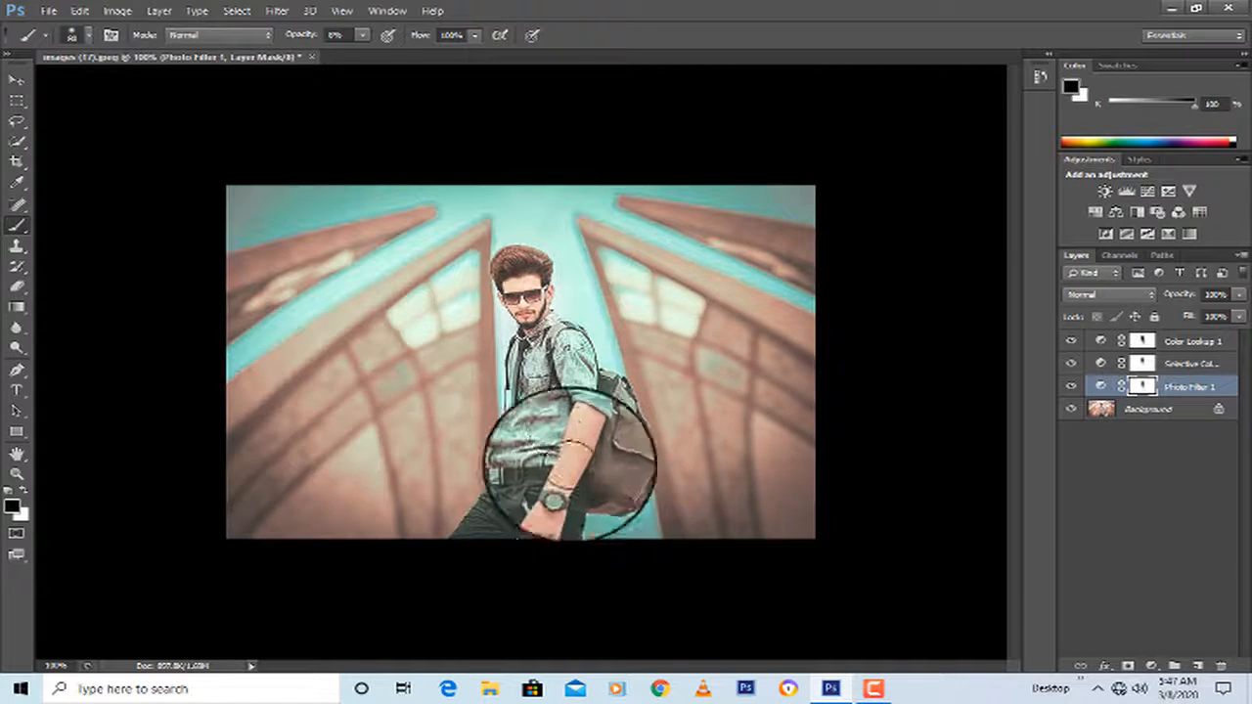
{"action": "mouse_move", "coordinate": [570, 464]}
{"action": "left_mouse_down"}
{"action": "mouse_move", "coordinate": [515, 527]}
{"action": "mouse_move", "coordinate": [565, 453]}
{"action": "mouse_move", "coordinate": [569, 386]}
{"action": "mouse_move", "coordinate": [537, 330]}
{"action": "mouse_move", "coordinate": [535, 377]}
{"action": "left_mouse_up"}
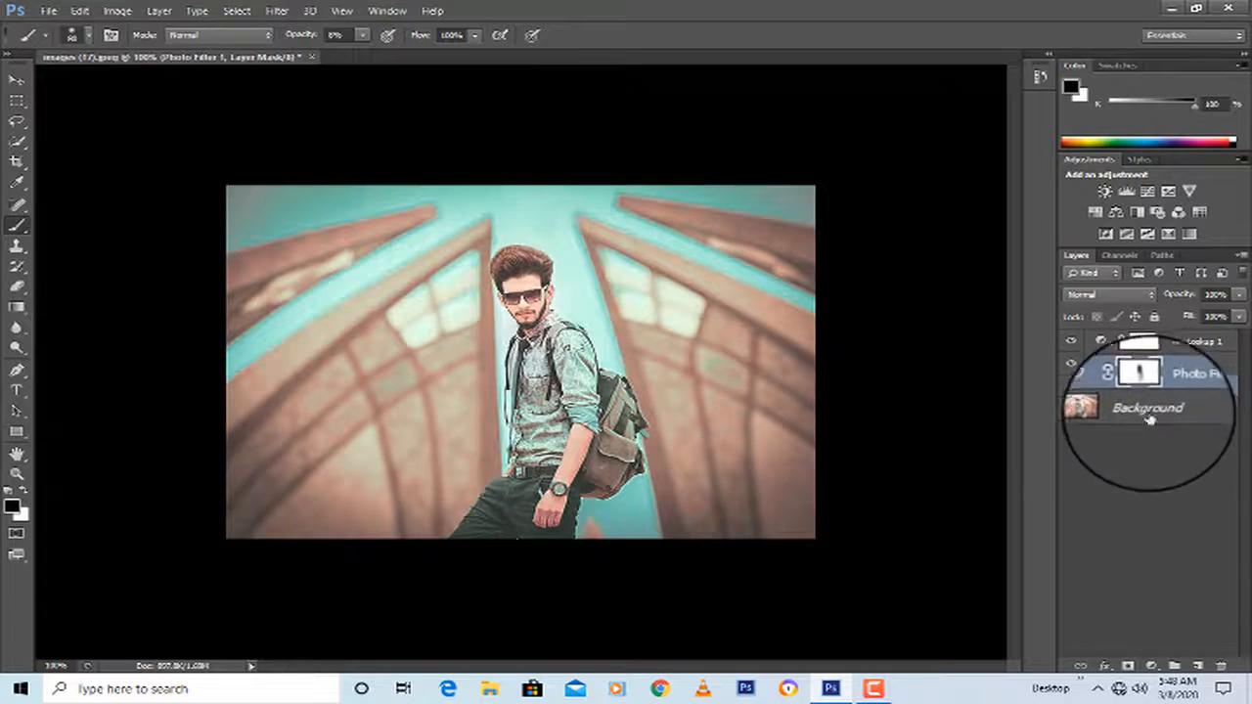
Apply a 35mm Prime lens flare at 115% brightness to the Background layer, centred above the man's head
{"action": "left_click", "coordinate": [284, 12]}
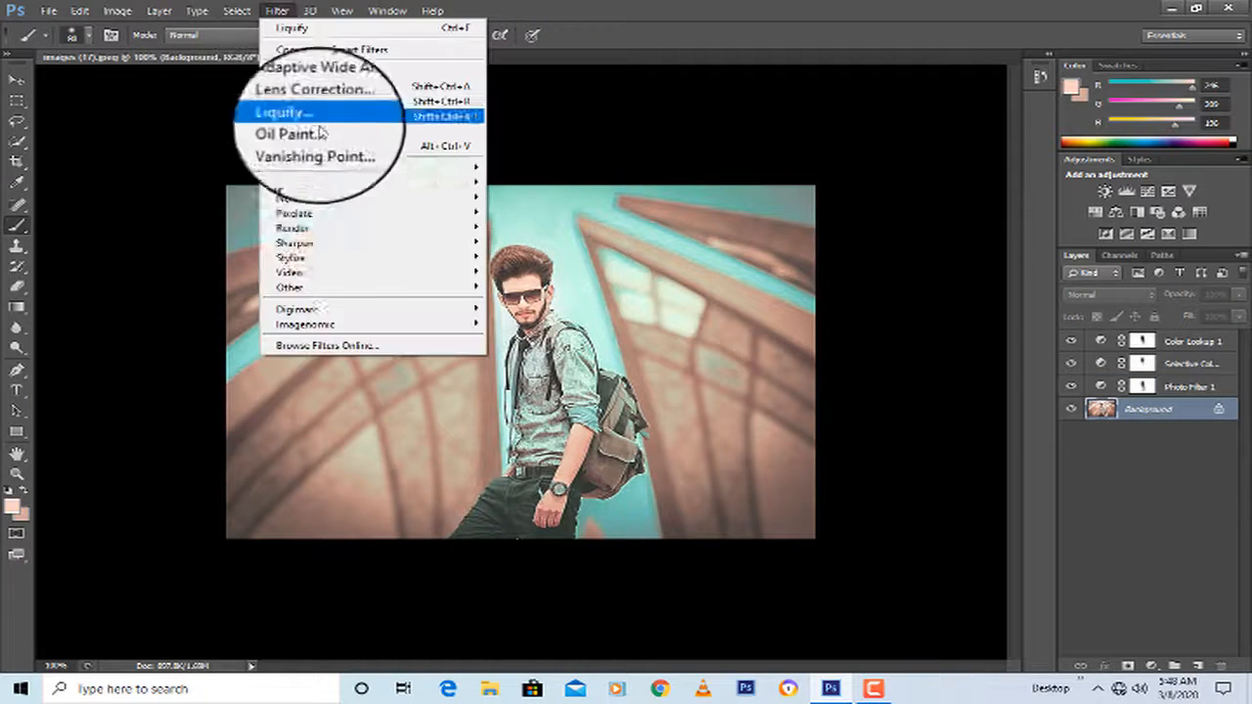
{"action": "mouse_move", "coordinate": [381, 227]}
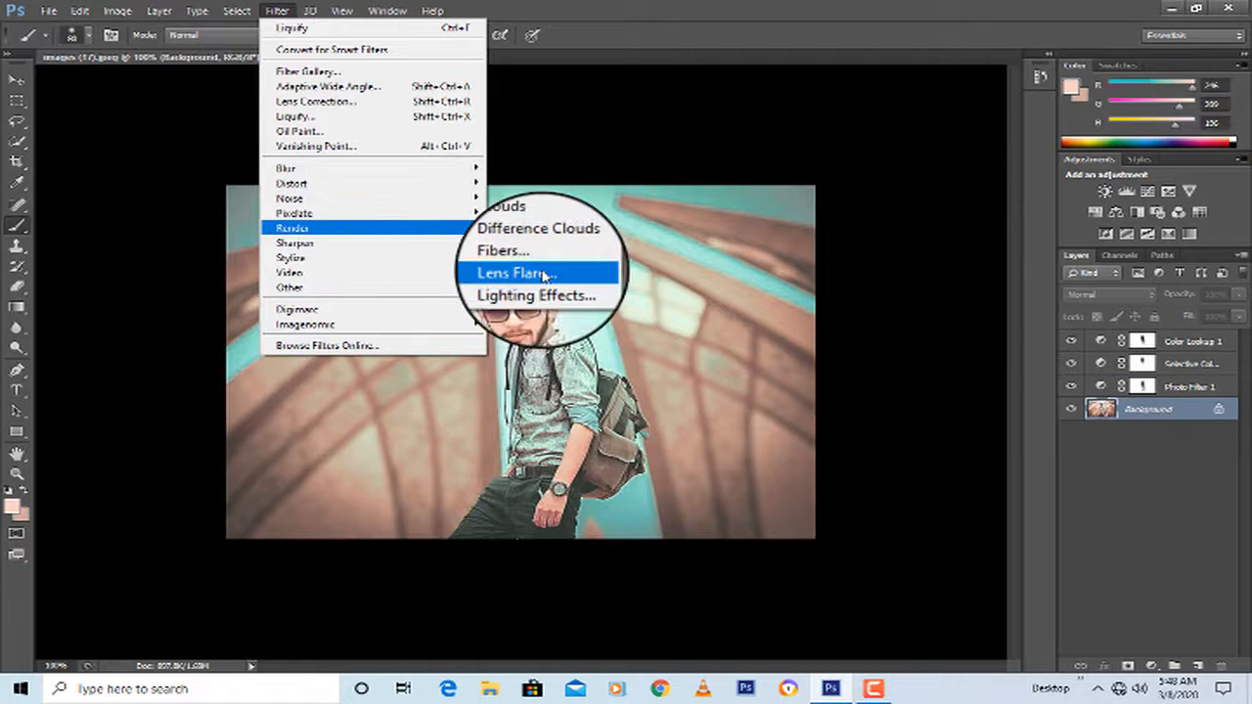
{"action": "left_click", "coordinate": [518, 271]}
{"action": "mouse_move", "coordinate": [394, 190]}
{"action": "left_mouse_down"}
{"action": "mouse_move", "coordinate": [398, 211]}
{"action": "mouse_move", "coordinate": [393, 171]}
{"action": "left_mouse_up"}
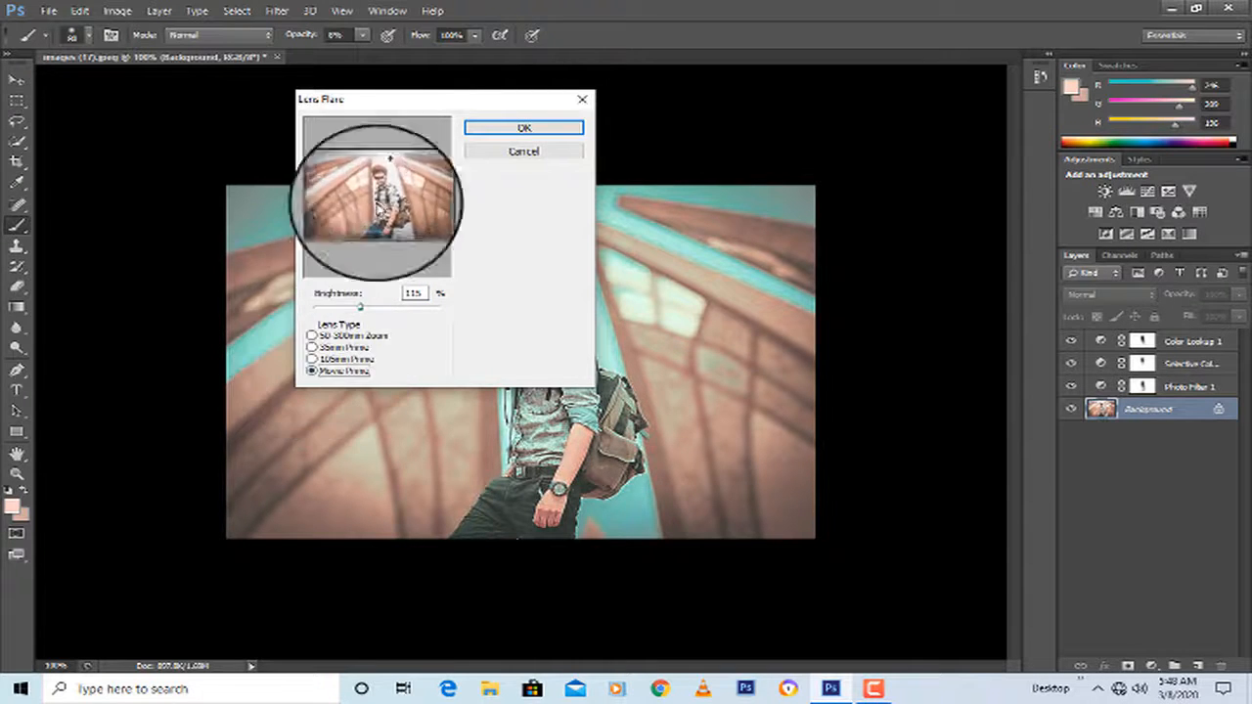
{"action": "left_click", "coordinate": [311, 359]}
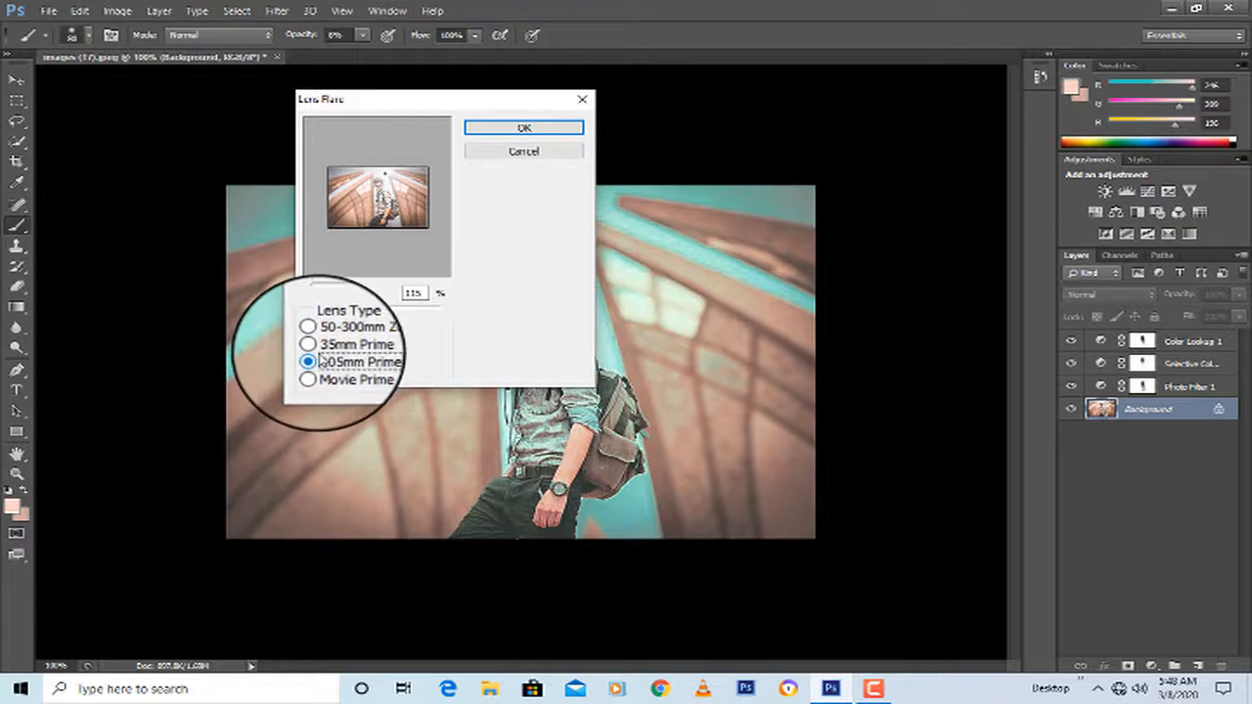
{"action": "left_click", "coordinate": [311, 349]}
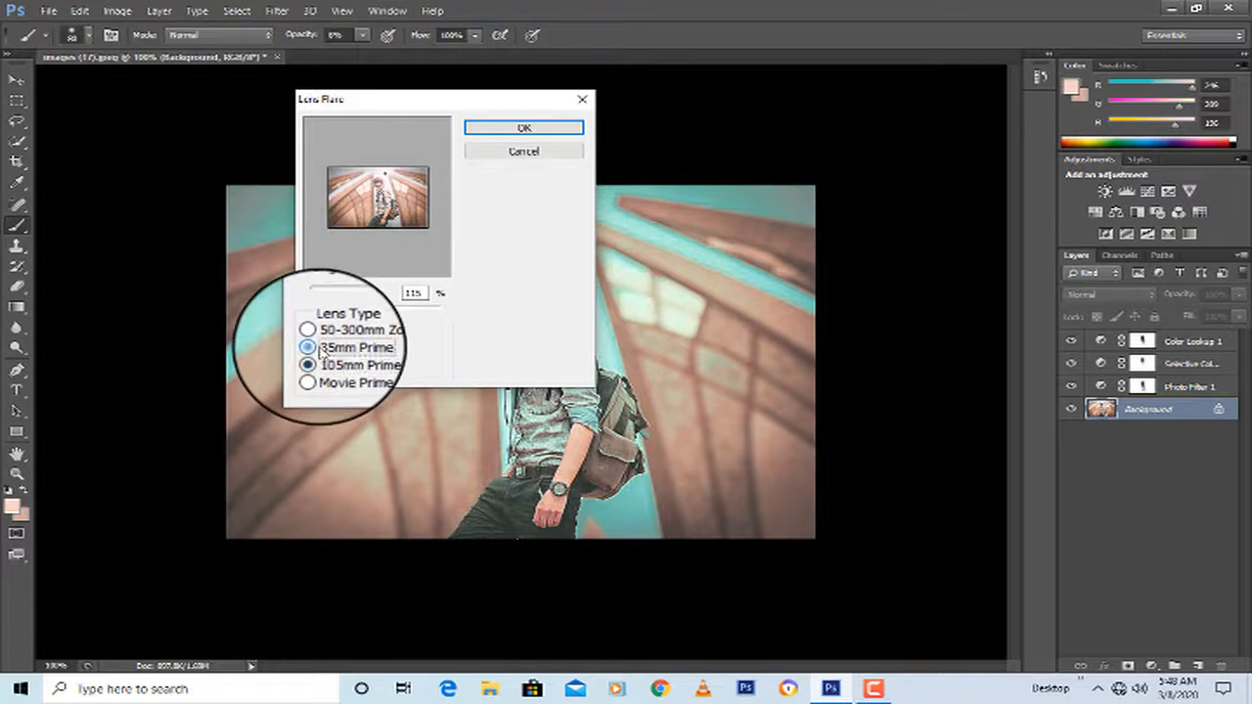
{"action": "left_click", "coordinate": [524, 129]}
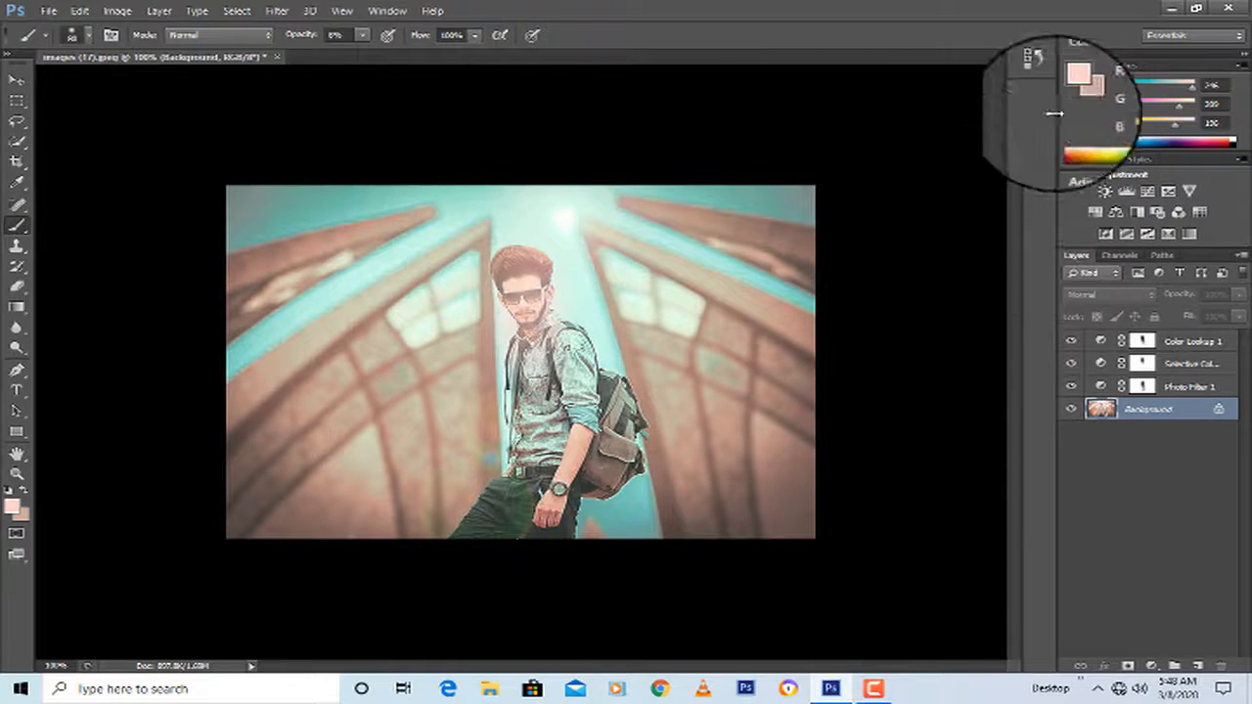
Revert the document history to the brush stroke before the lens flare, removing the stray strokes and the flare
{"action": "left_click", "coordinate": [1033, 57]}
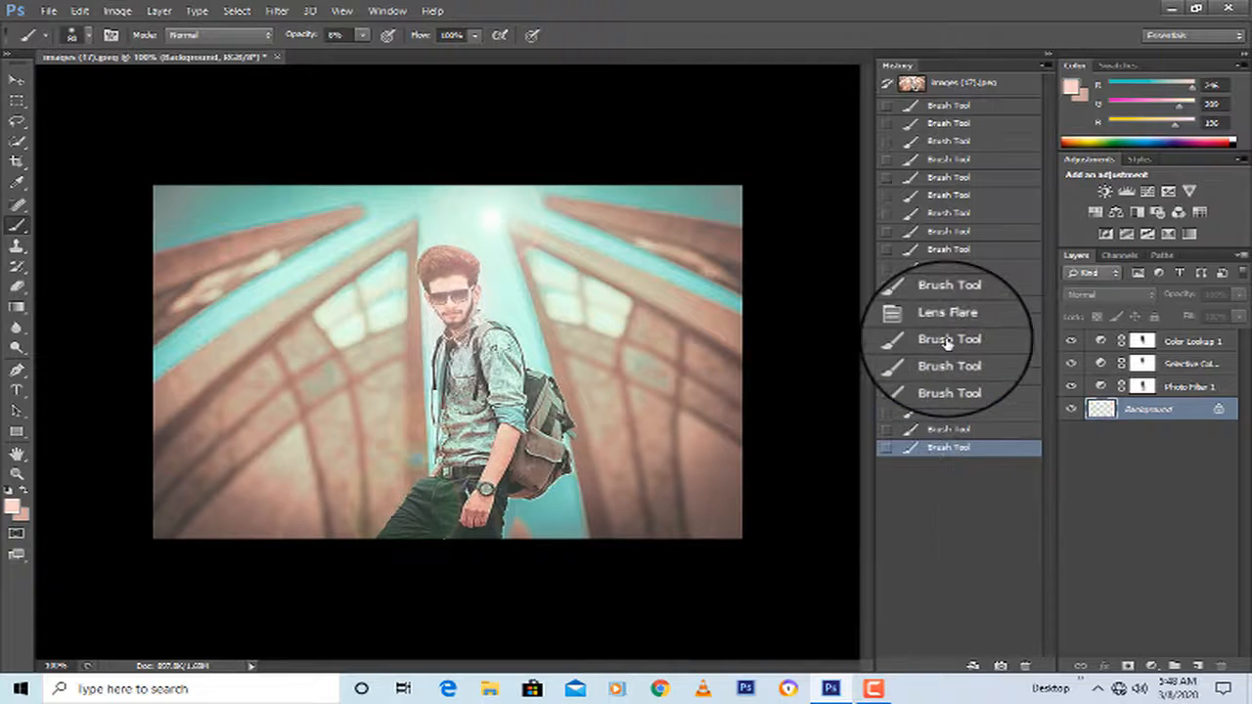
{"action": "left_click", "coordinate": [949, 321]}
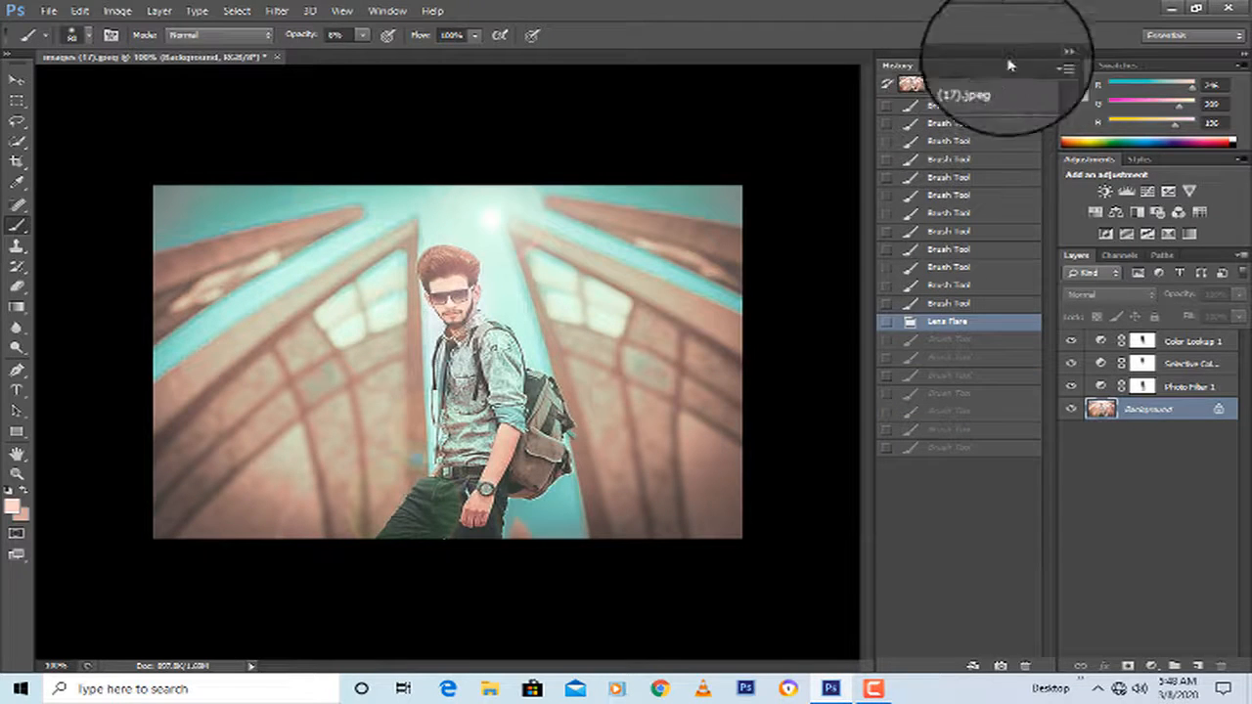
{"action": "left_click", "coordinate": [1051, 56]}
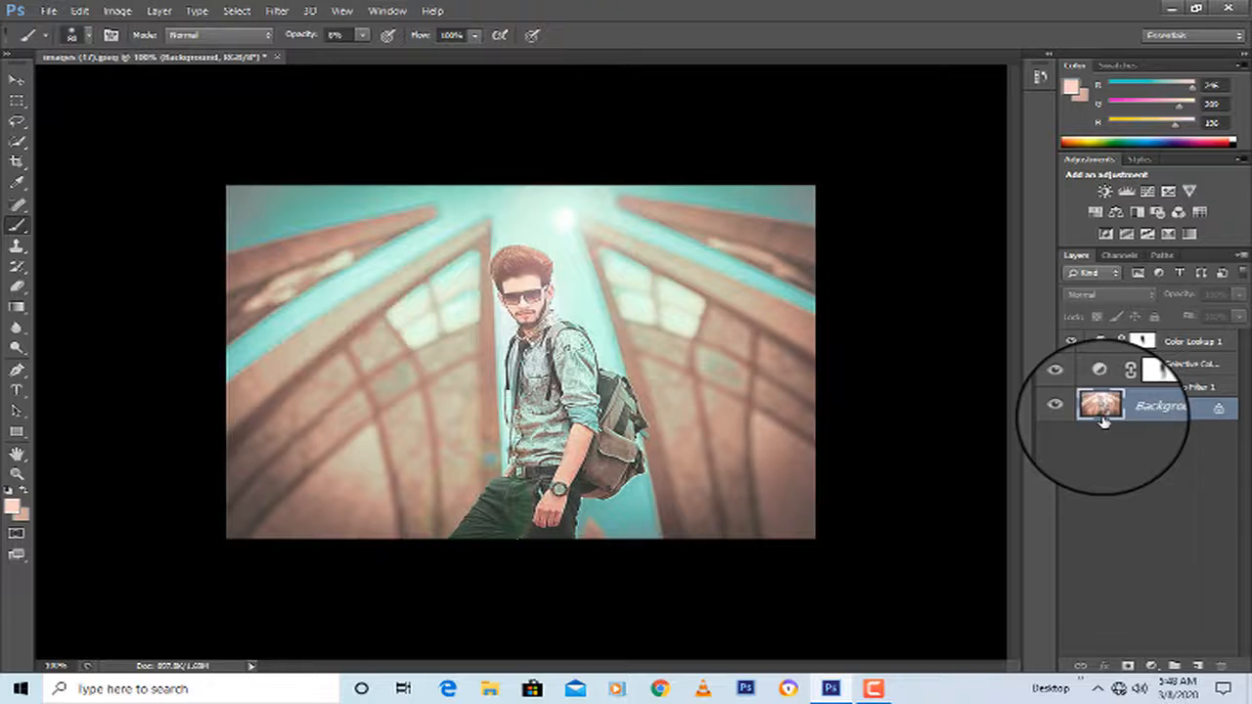
{"action": "left_click", "coordinate": [1048, 54]}
{"action": "left_click", "coordinate": [914, 411]}
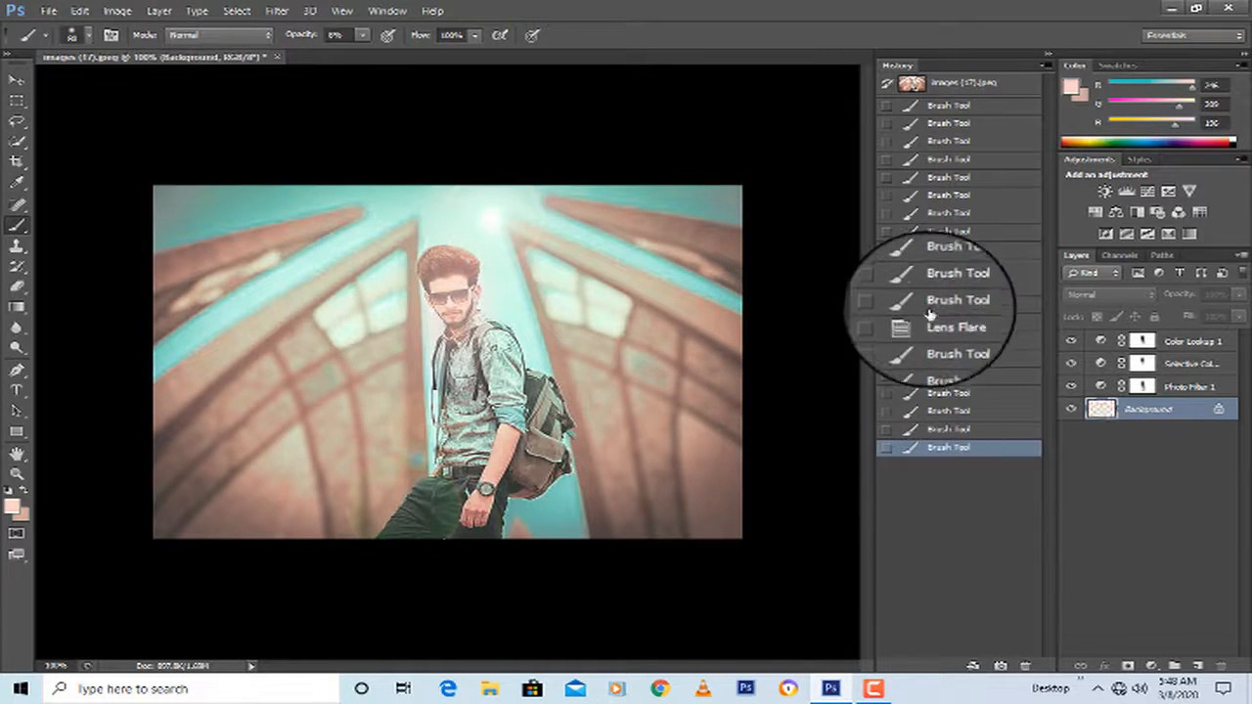
{"action": "left_click", "coordinate": [929, 325]}
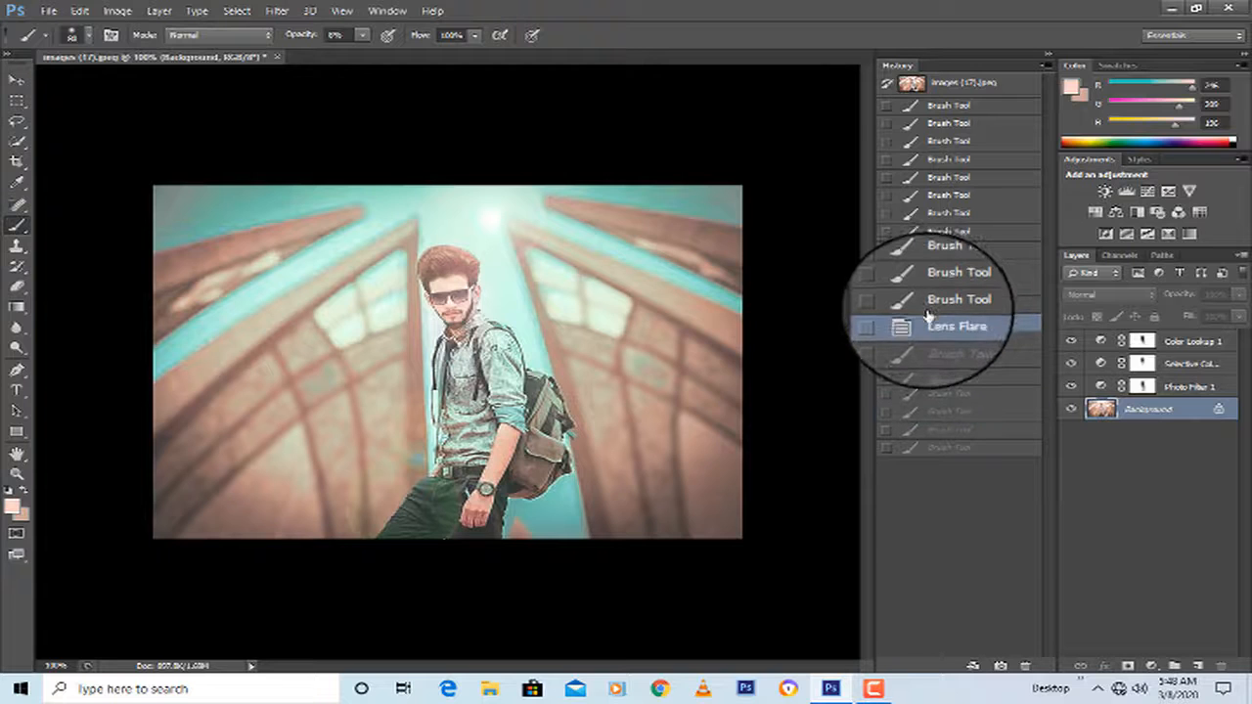
{"action": "left_click", "coordinate": [941, 285]}
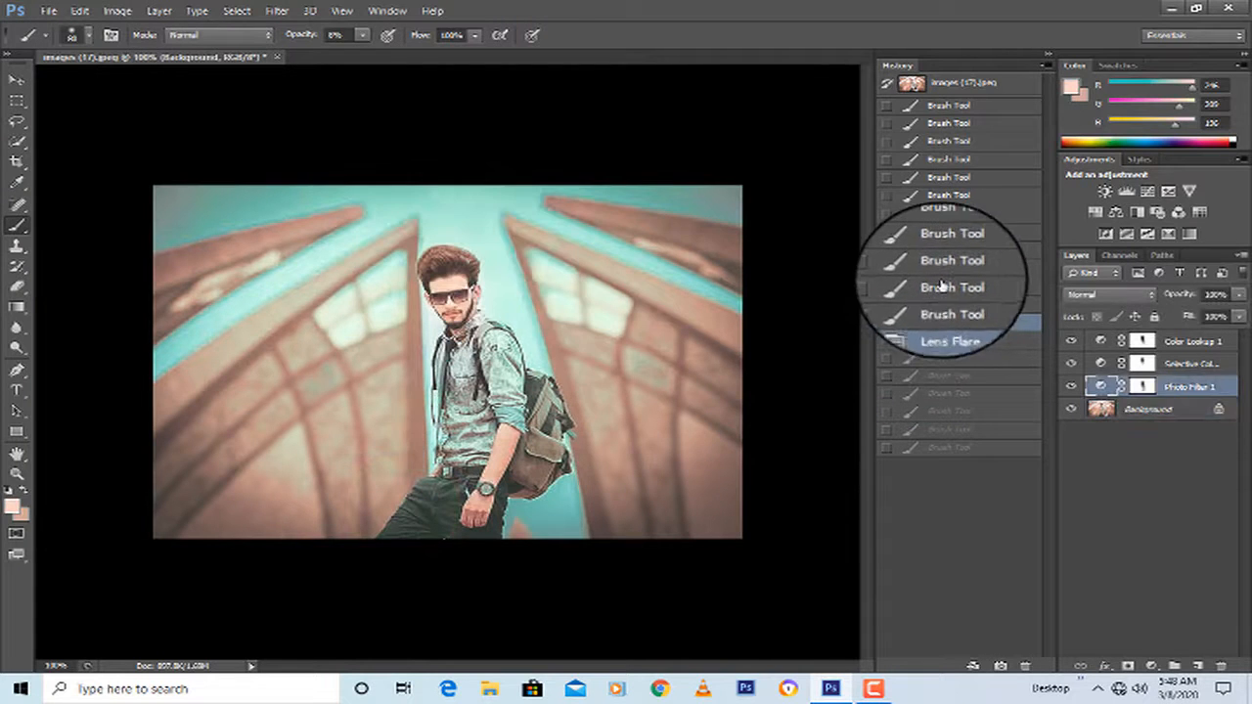
{"action": "left_click", "coordinate": [1048, 54]}
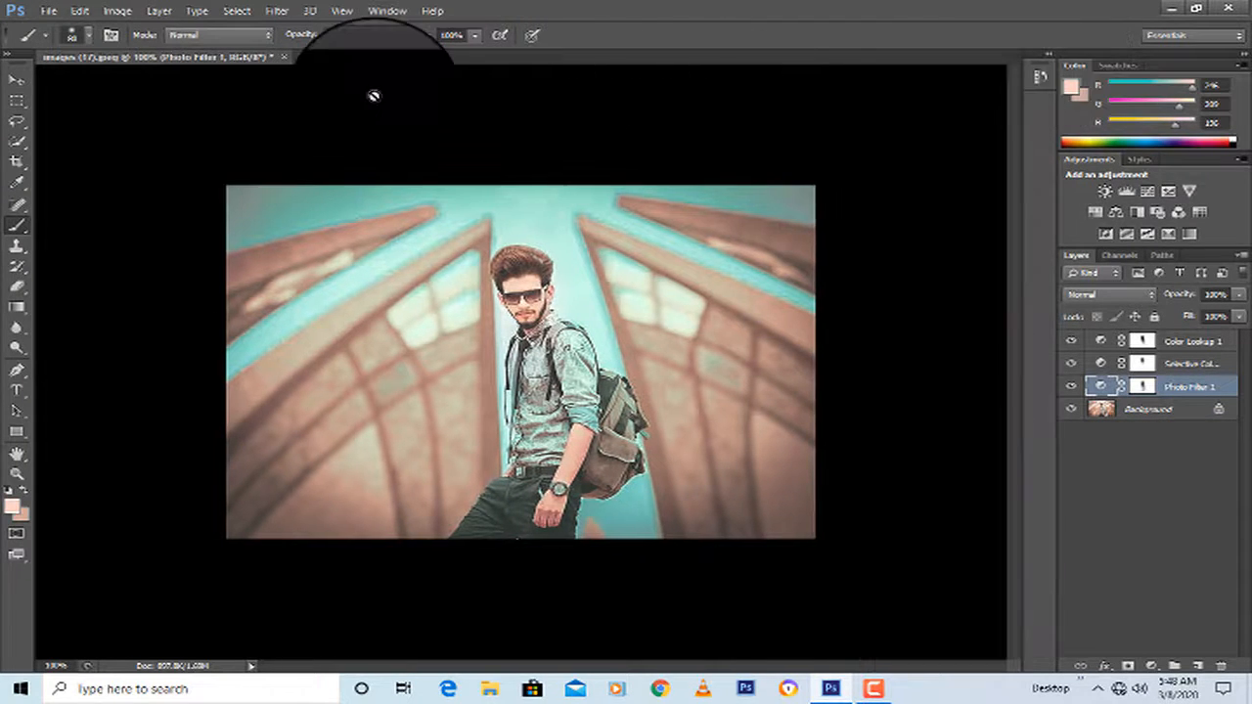
Apply a 105mm Prime lens flare at 115% brightness to the Background layer, near the photo's upper-left corner
{"action": "left_click", "coordinate": [278, 11]}
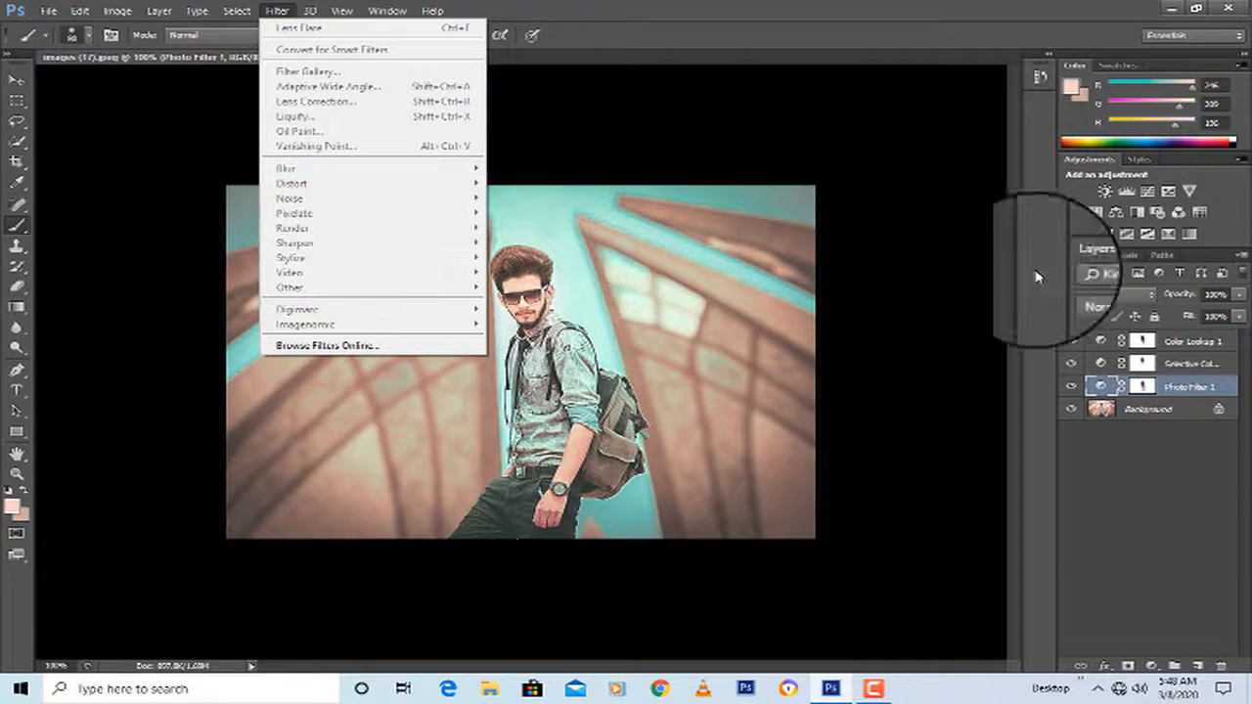
{"action": "key", "text": "Escape"}
{"action": "left_click", "coordinate": [1130, 411]}
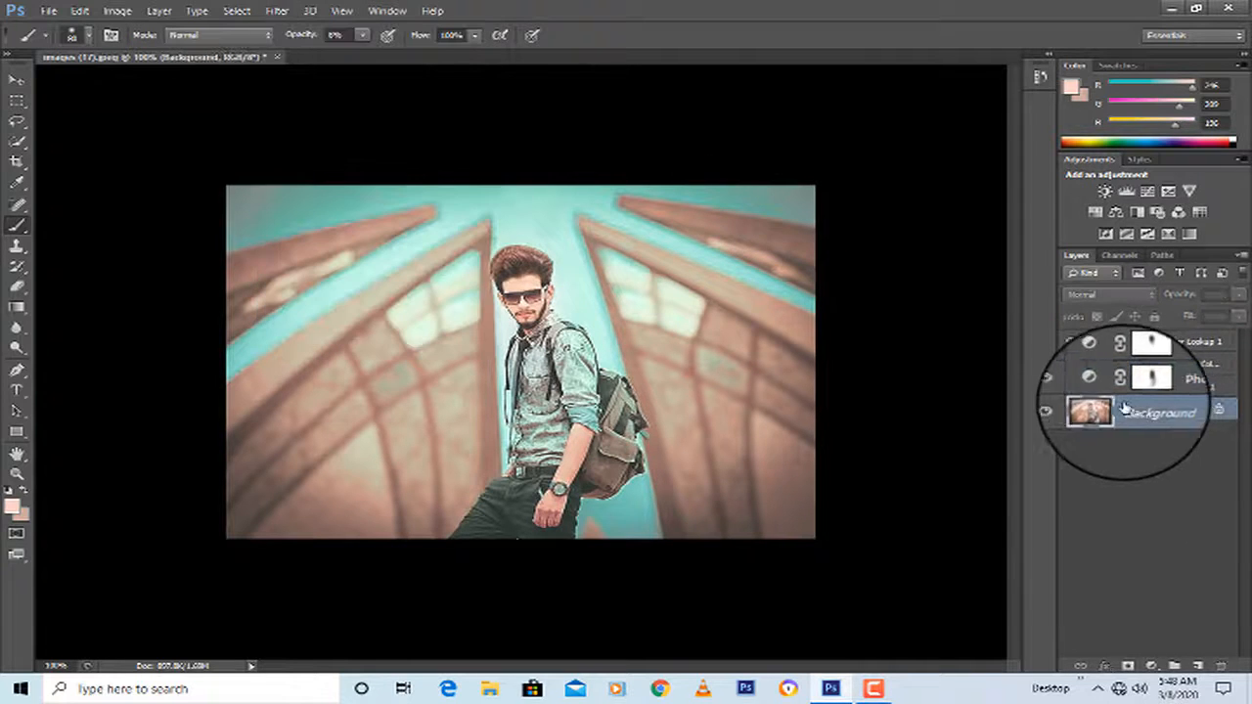
{"action": "left_click", "coordinate": [279, 11]}
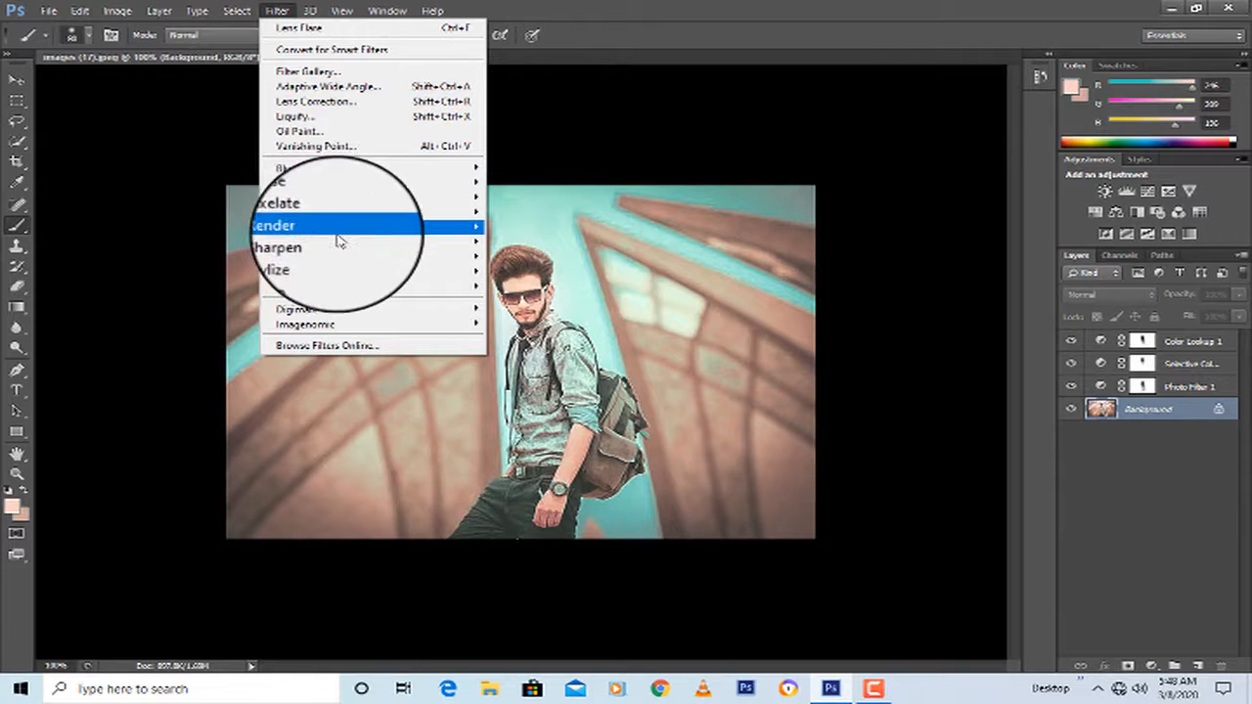
{"action": "mouse_move", "coordinate": [337, 229]}
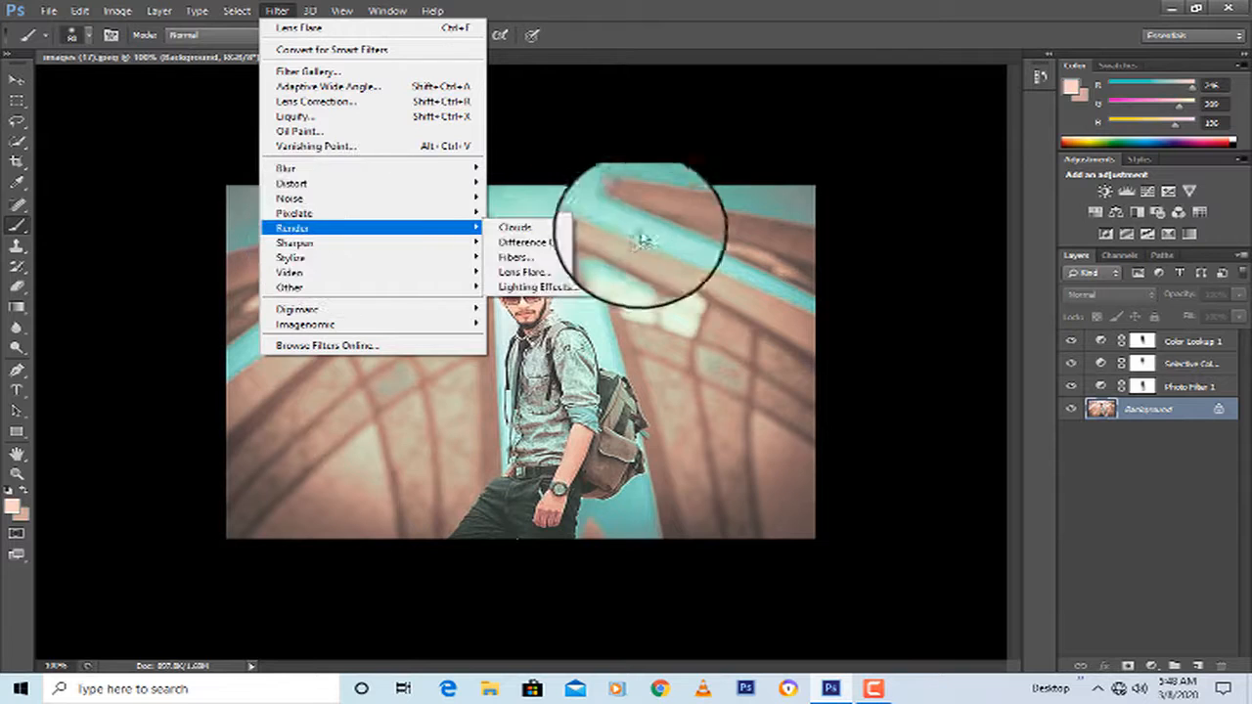
{"action": "left_click", "coordinate": [574, 278]}
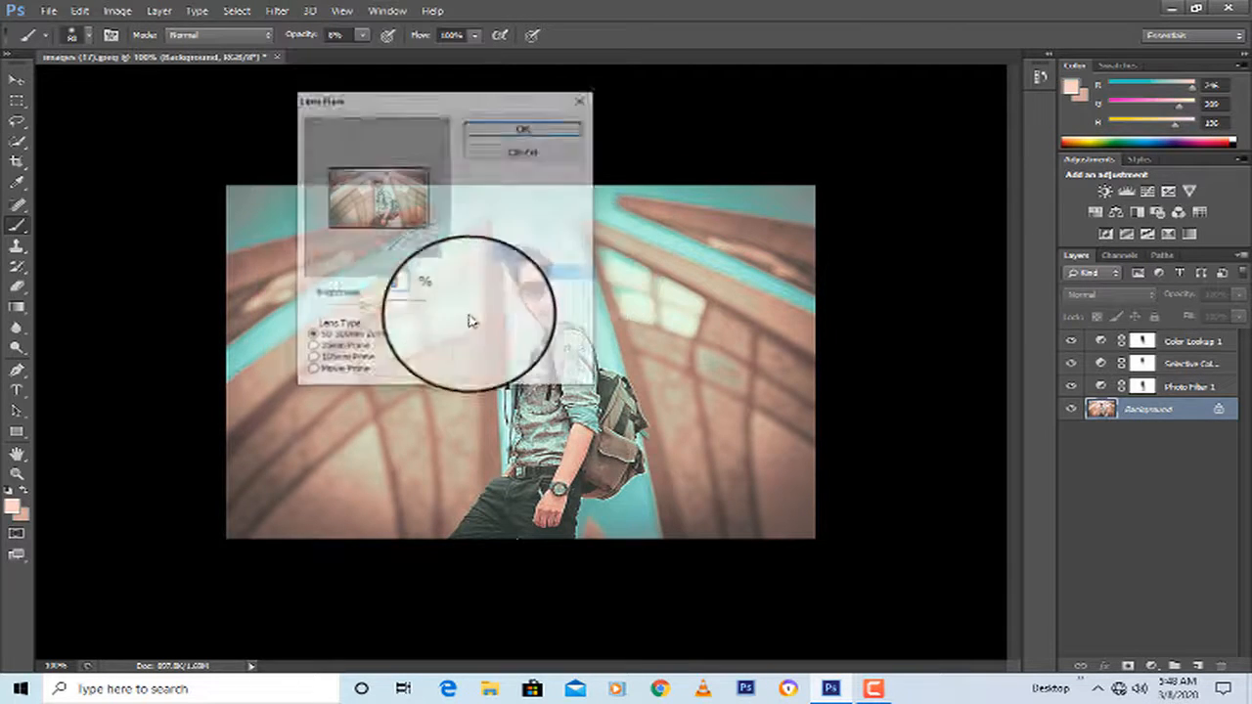
{"action": "left_click", "coordinate": [316, 359]}
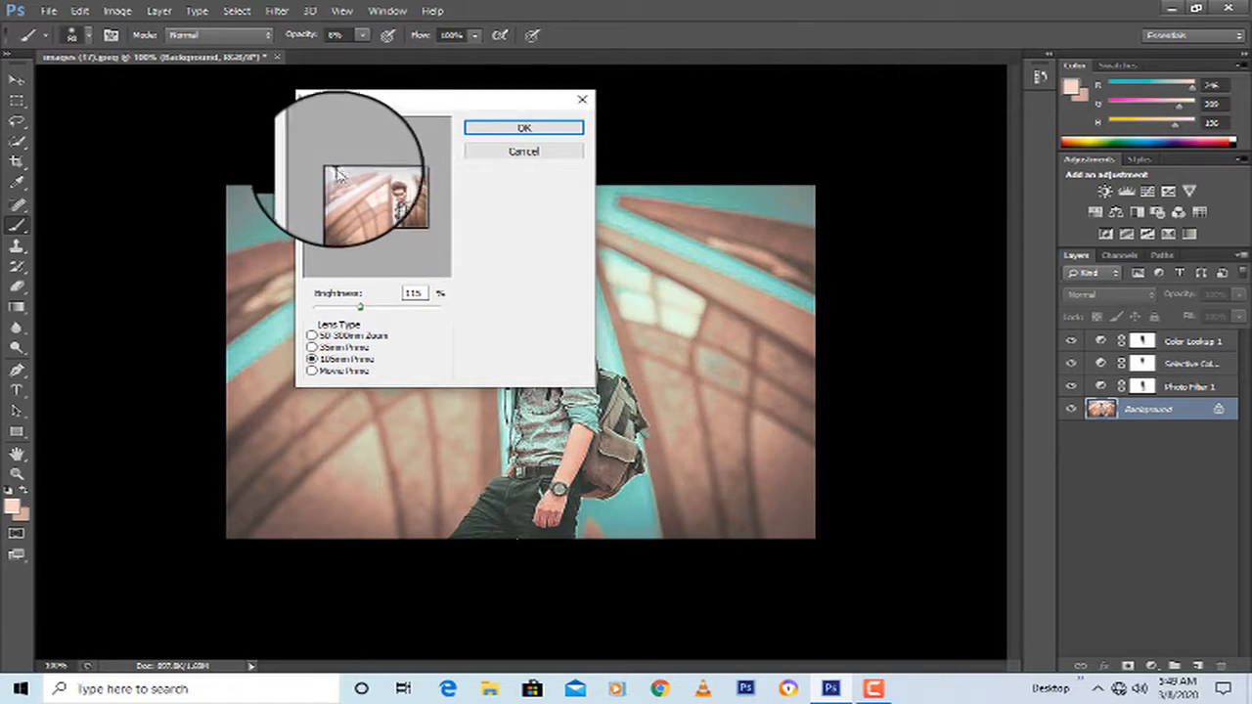
{"action": "left_click", "coordinate": [524, 128]}
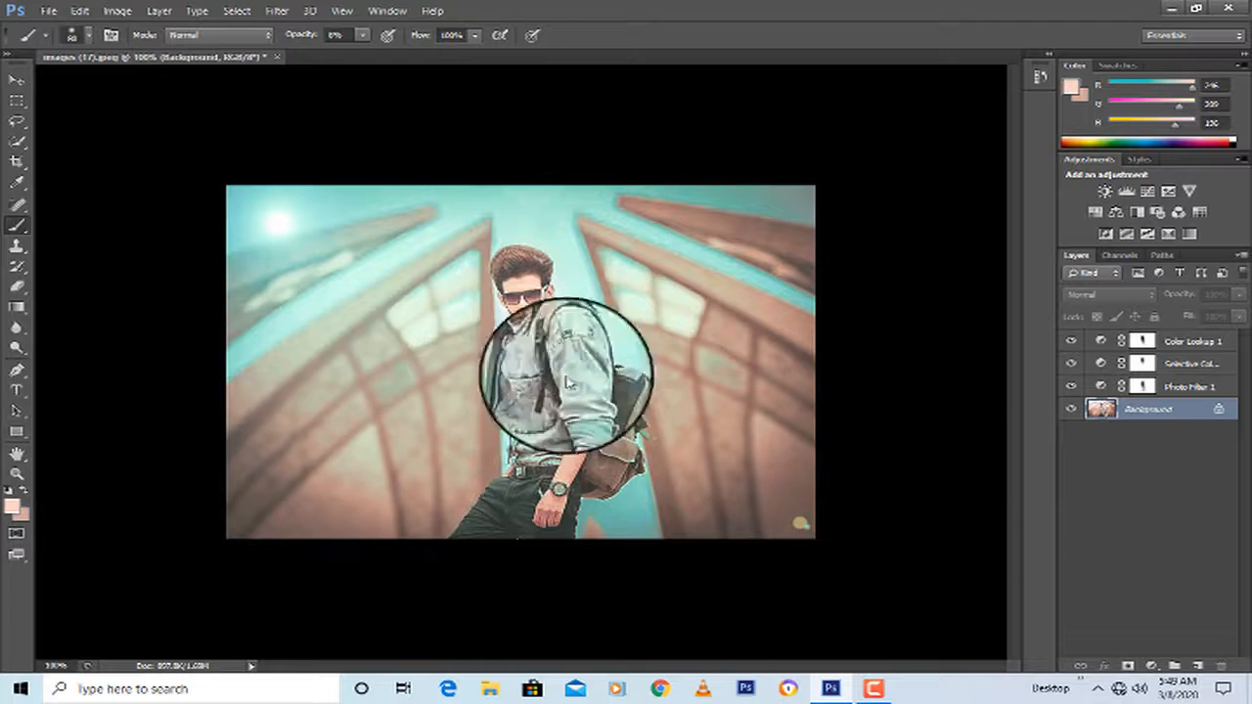
Save a copy of the photo as the JPEG file images (17) in New folder (8), using the Baseline ("Standard") format
{"action": "key", "text": "shift+ctrl+s"}
{"action": "left_click", "coordinate": [489, 372]}
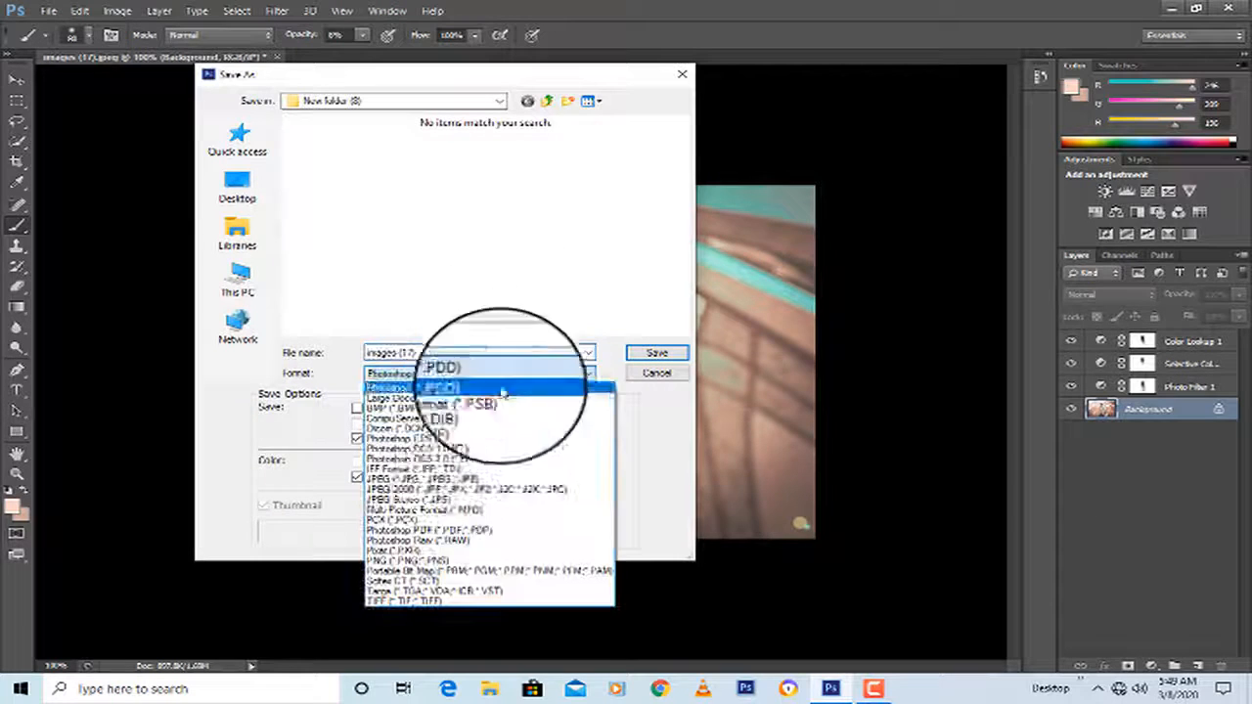
{"action": "left_click", "coordinate": [479, 480]}
{"action": "left_click", "coordinate": [653, 353]}
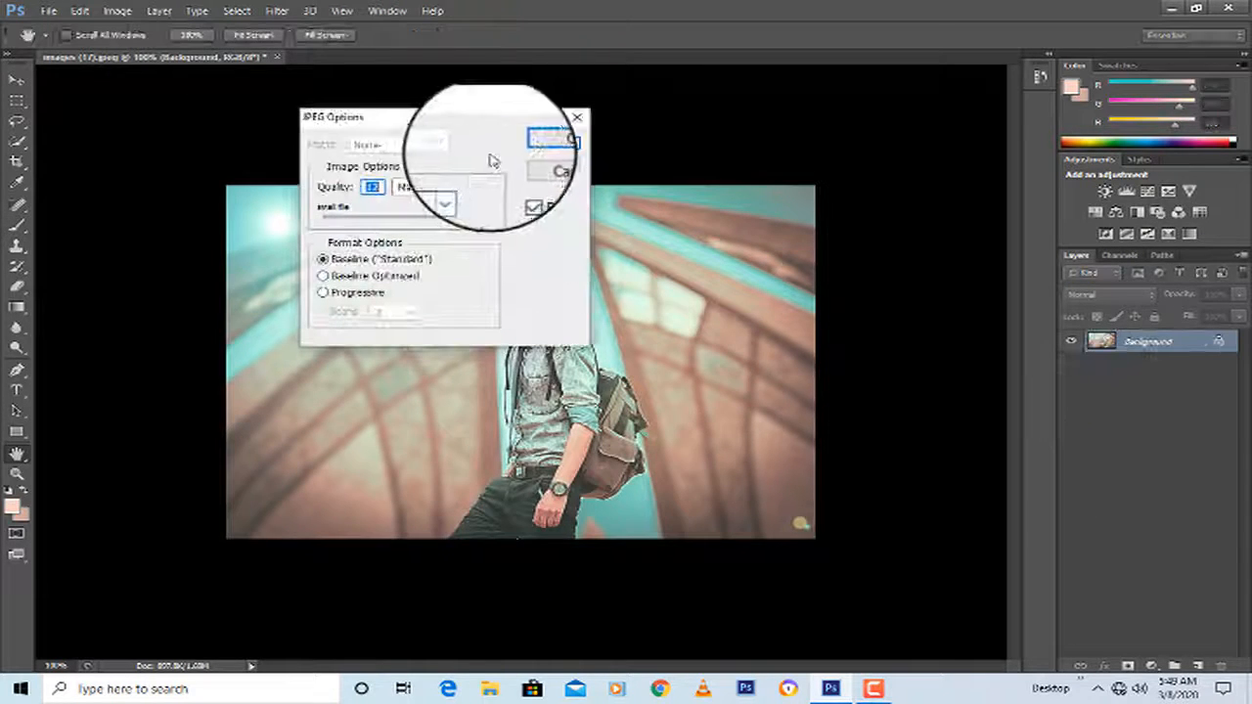
{"action": "left_click", "coordinate": [520, 146]}
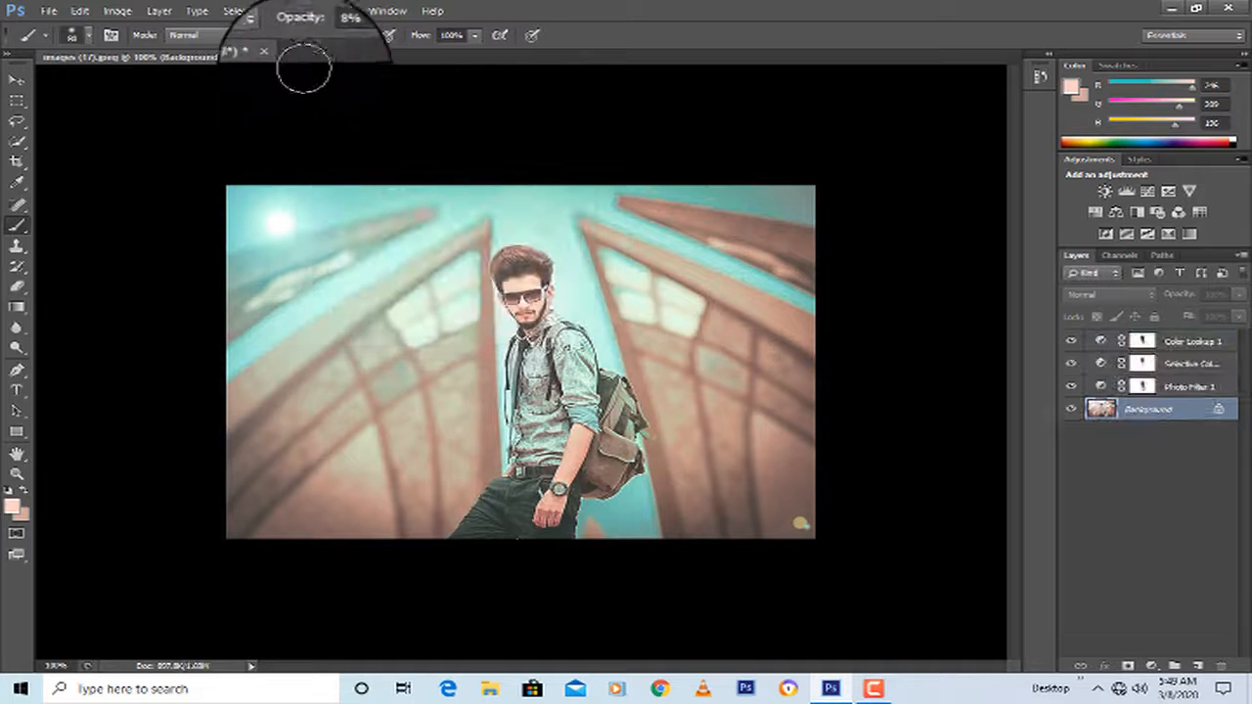
Close the layered document without saving its changes and open the teal-graded images (17) JPEG in Camera Raw
{"action": "left_click", "coordinate": [276, 59]}
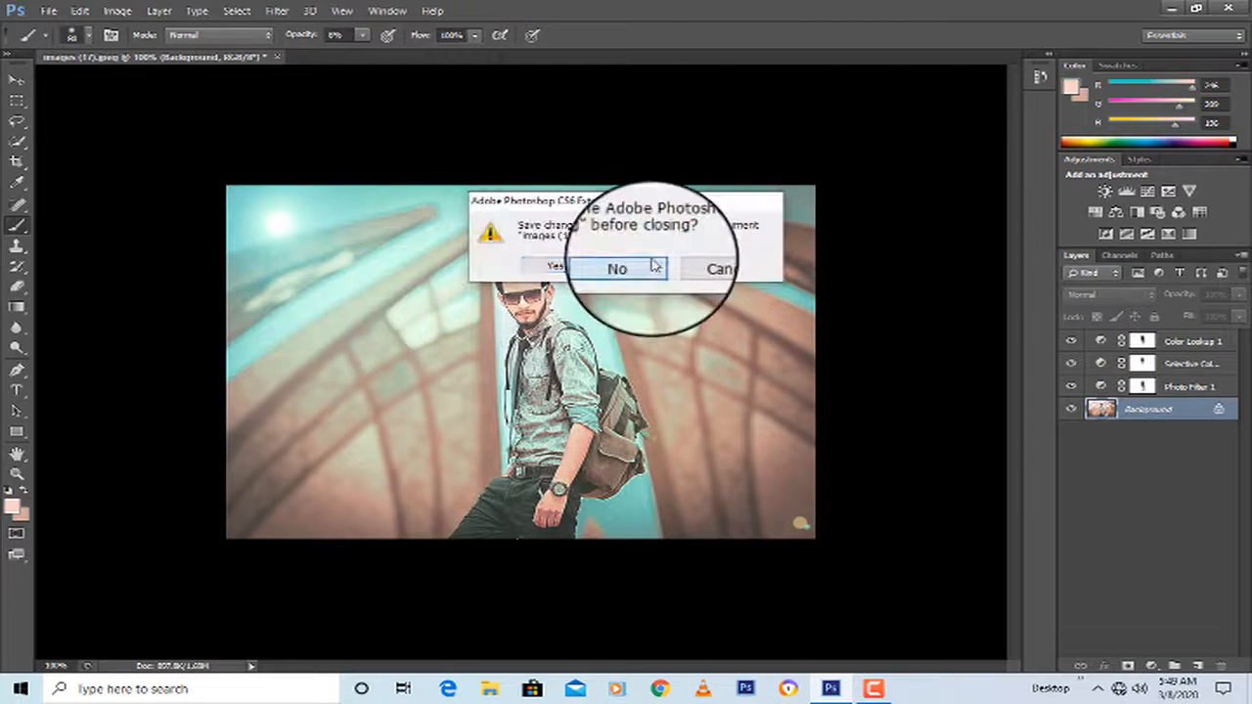
{"action": "left_click", "coordinate": [627, 265]}
{"action": "left_click", "coordinate": [49, 14]}
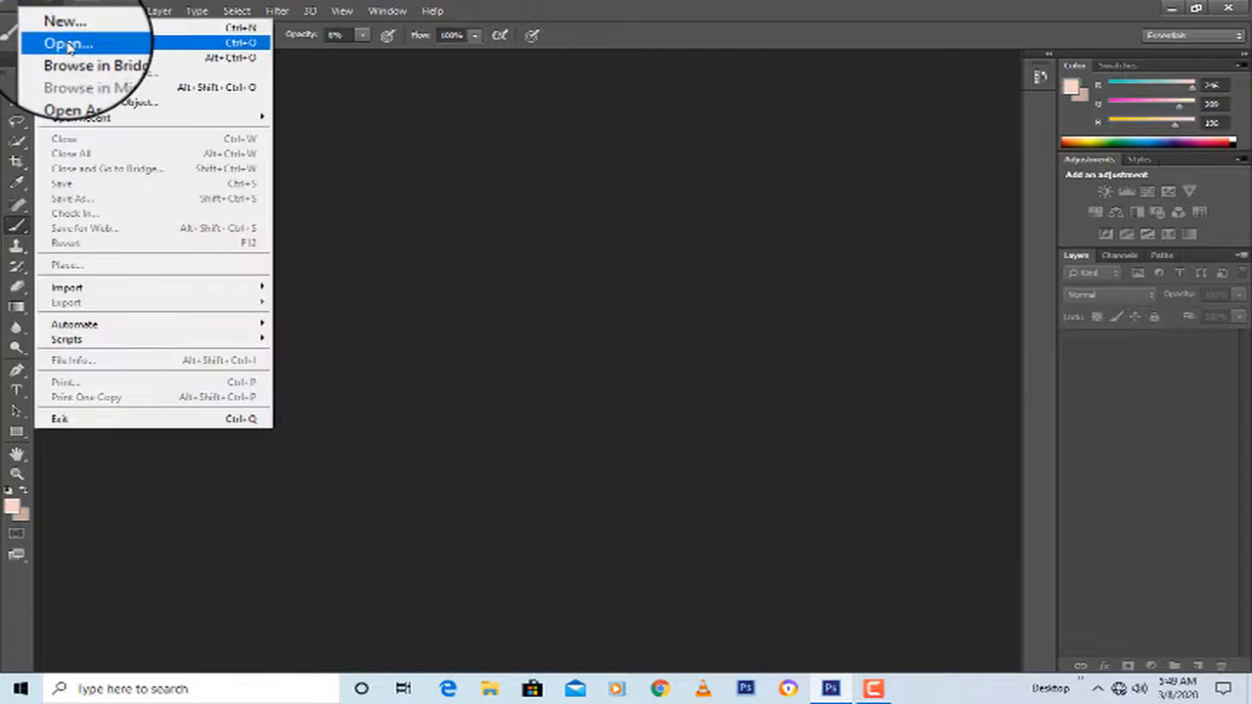
{"action": "left_click", "coordinate": [64, 46]}
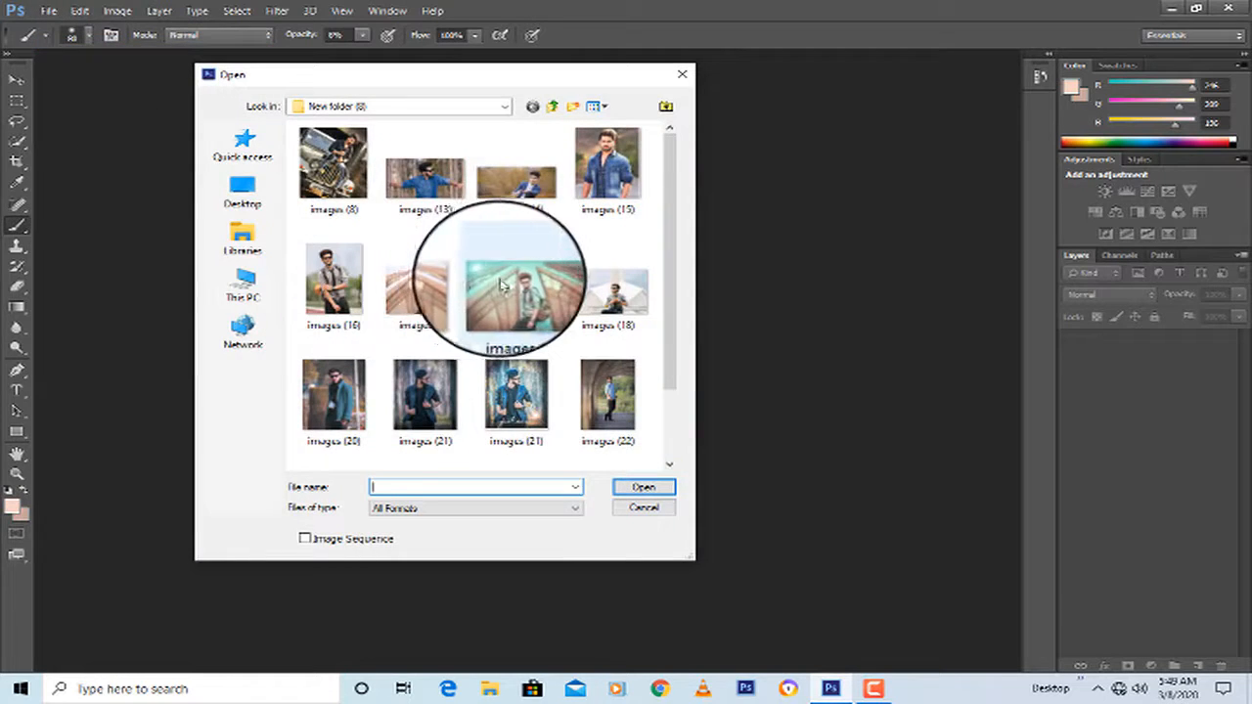
{"action": "double_click", "coordinate": [502, 283]}
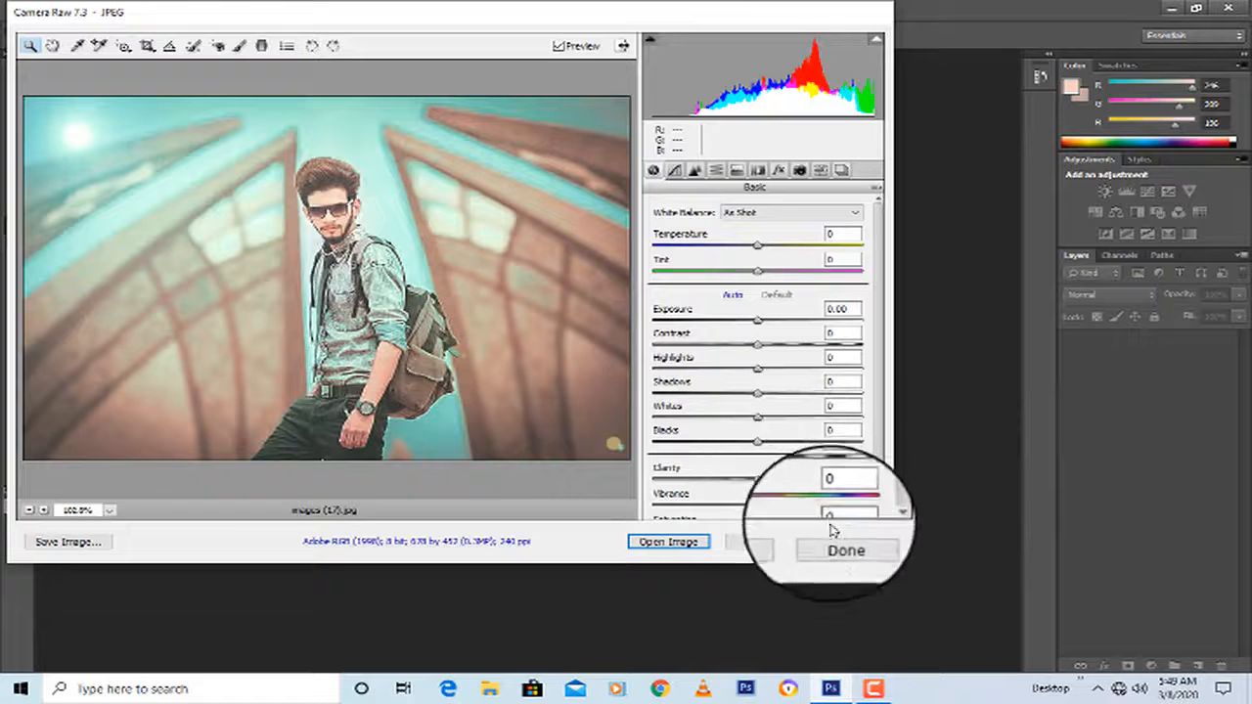
In Camera Raw, set Whites to +8, Blacks to +33, Clarity to +26 and Vibrance to +21, with the preview at 100%
{"action": "left_click_drag", "start_coordinate": [889, 561], "coordinate": [1185, 641]}
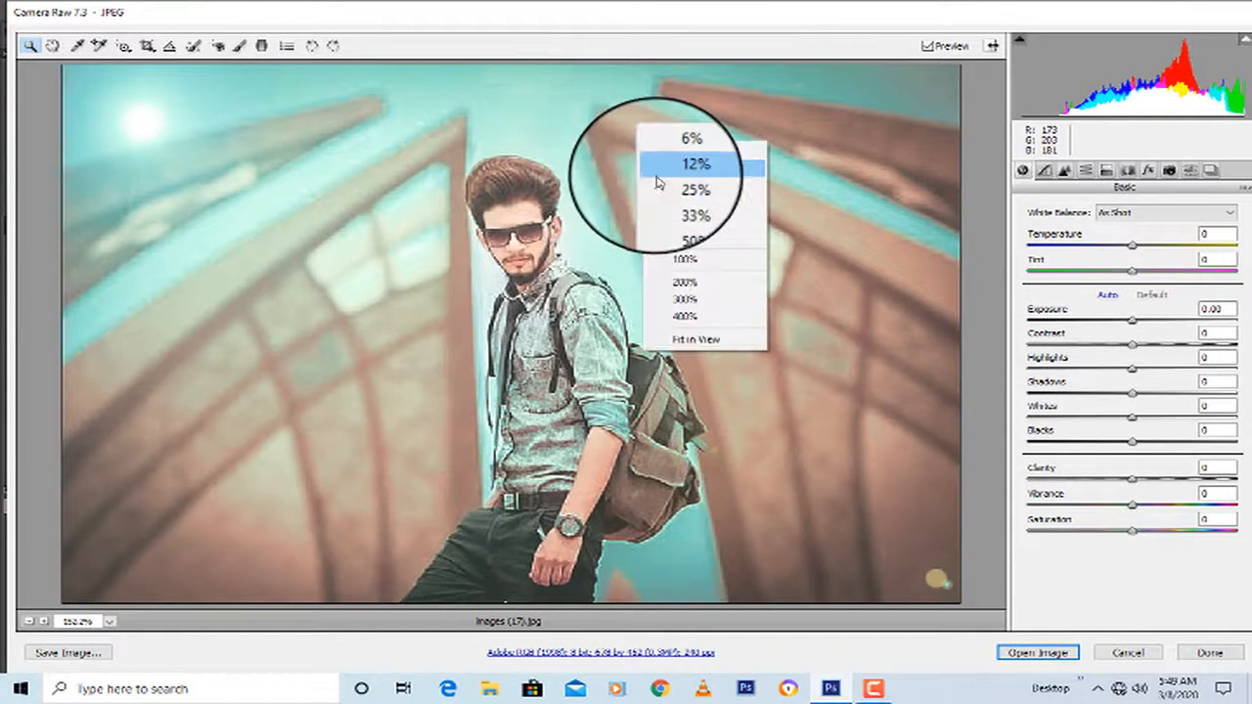
{"action": "left_click", "coordinate": [646, 148]}
{"action": "right_click", "coordinate": [579, 224]}
{"action": "left_click", "coordinate": [515, 324]}
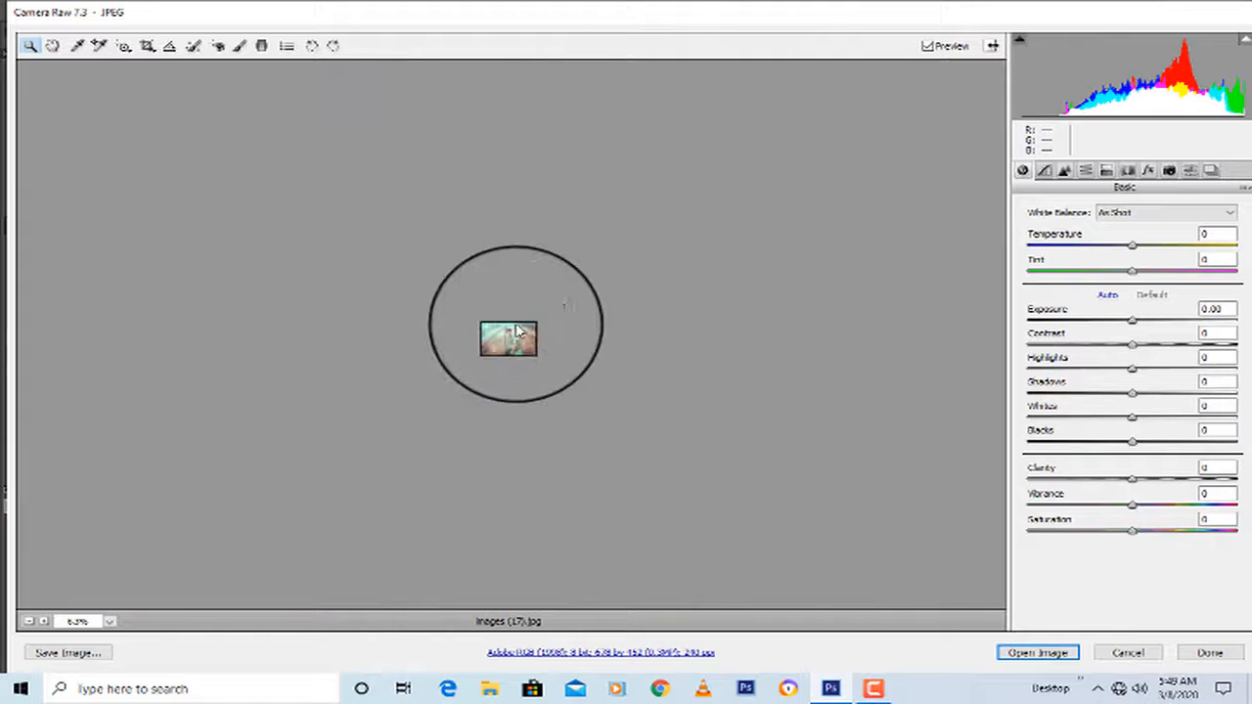
{"action": "left_click", "coordinate": [515, 324]}
{"action": "left_click", "coordinate": [515, 324]}
{"action": "left_click", "coordinate": [517, 325]}
{"action": "left_click", "coordinate": [516, 325]}
{"action": "left_click", "coordinate": [517, 325]}
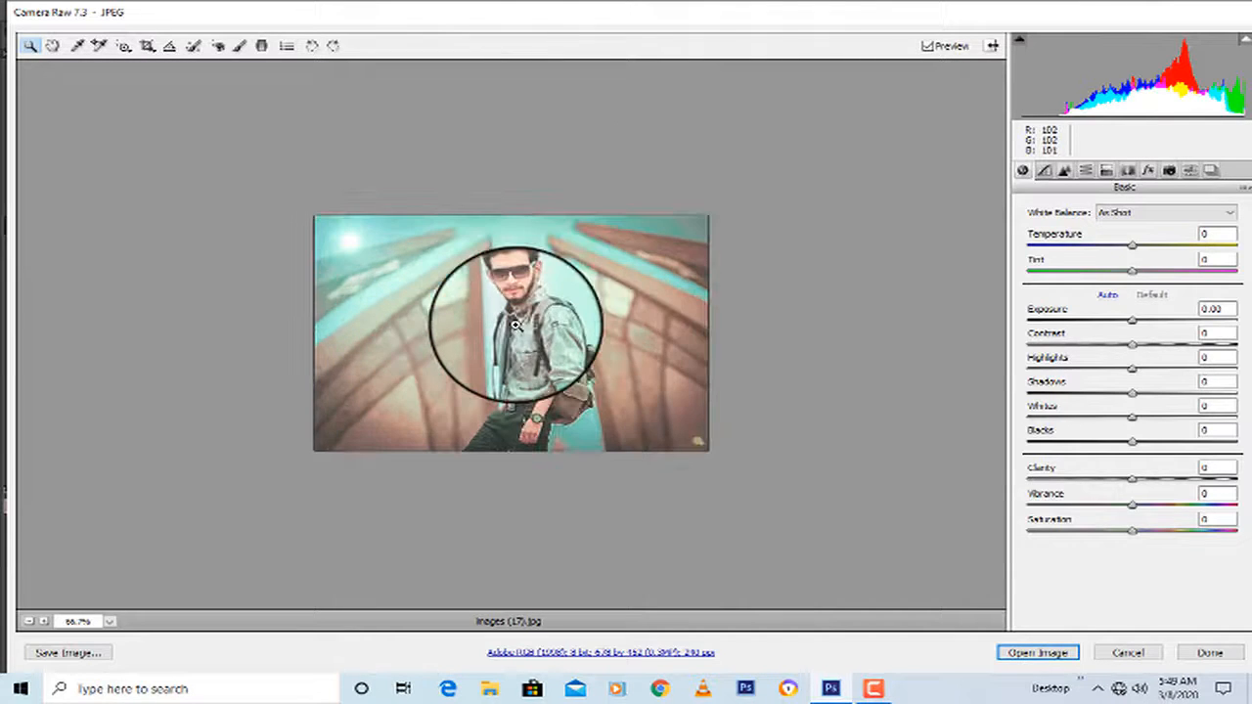
{"action": "left_click", "coordinate": [516, 325]}
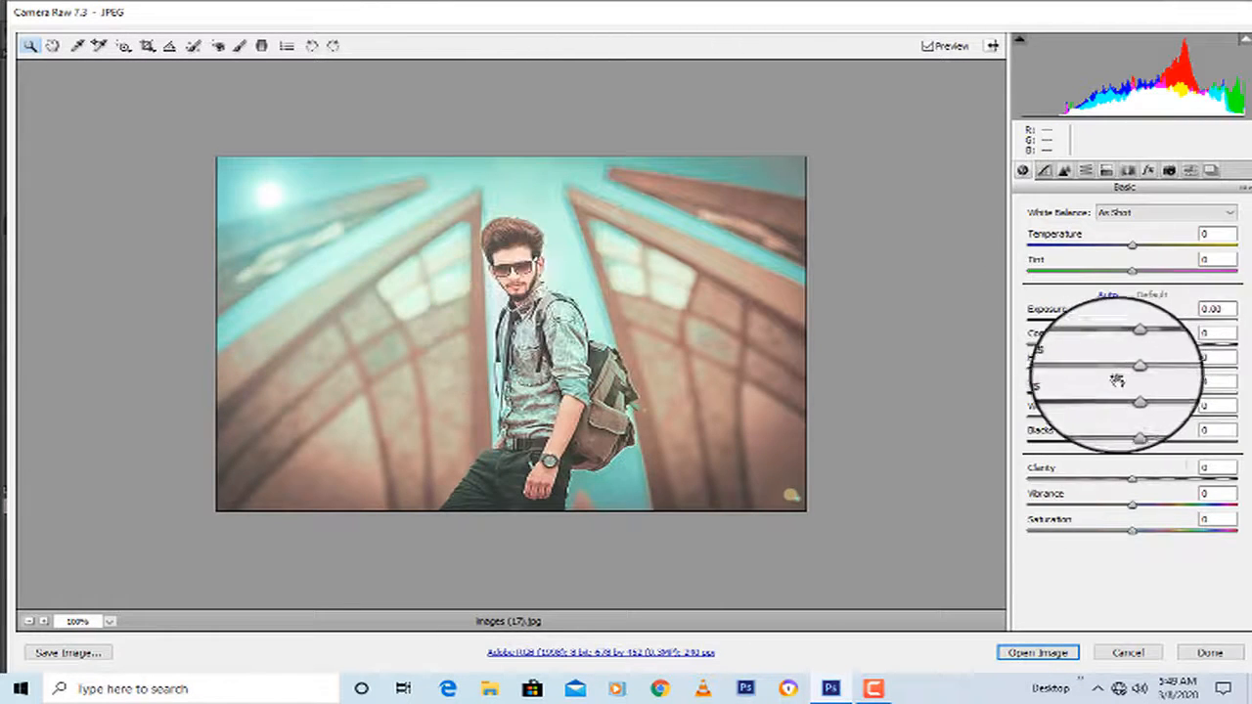
{"action": "left_click_drag", "start_coordinate": [1133, 369], "coordinate": [1164, 442]}
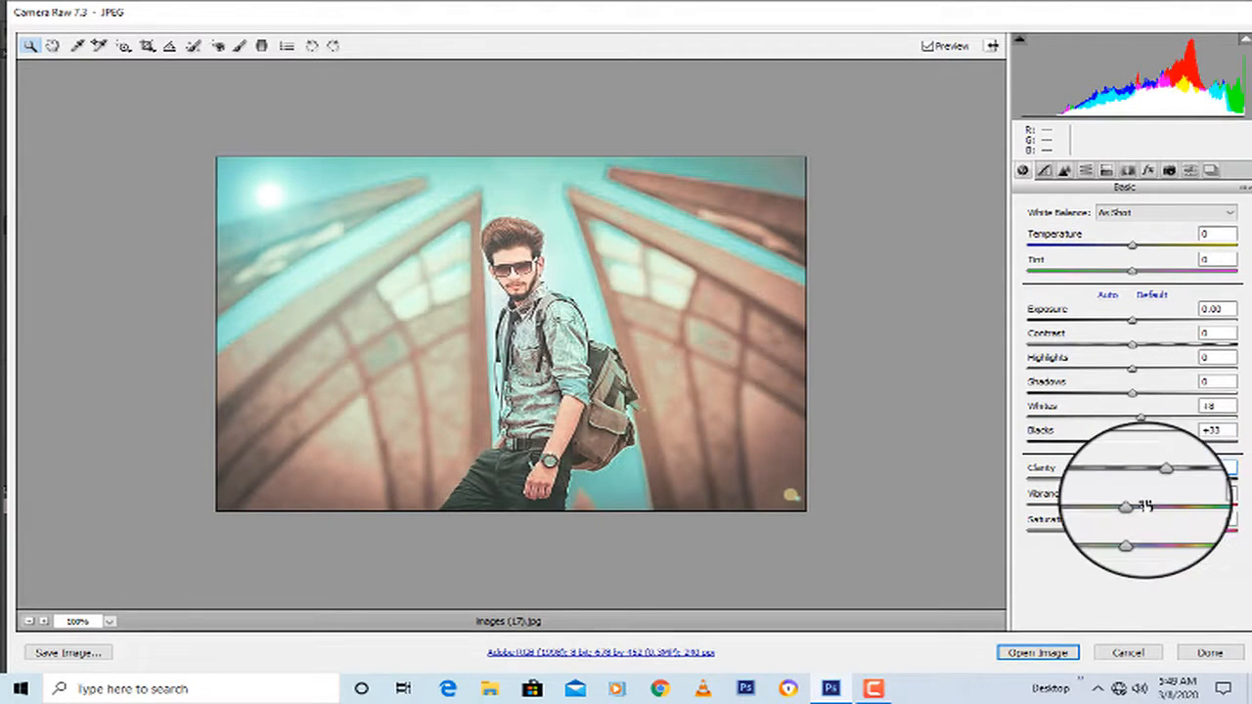
{"action": "left_click_drag", "start_coordinate": [1161, 506], "coordinate": [1167, 508]}
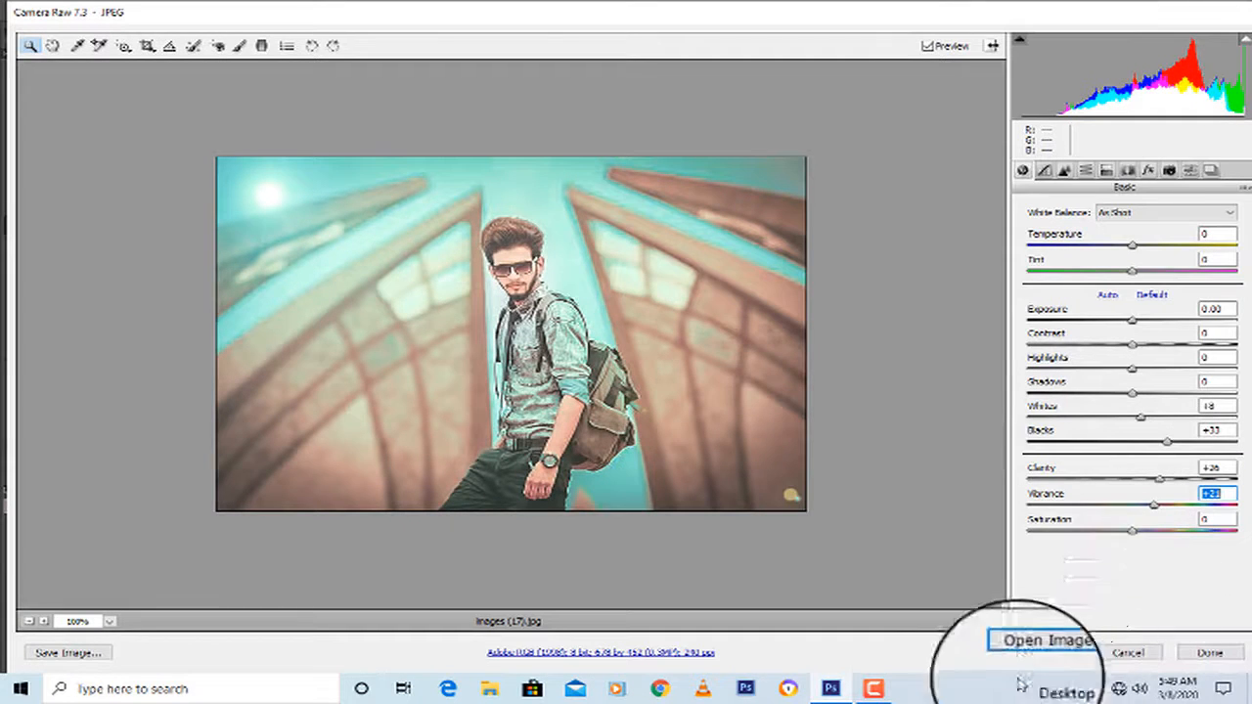
Open the adjusted image from Camera Raw in Photoshop, using the embedded profile instead of the working space
{"action": "left_click", "coordinate": [1038, 652]}
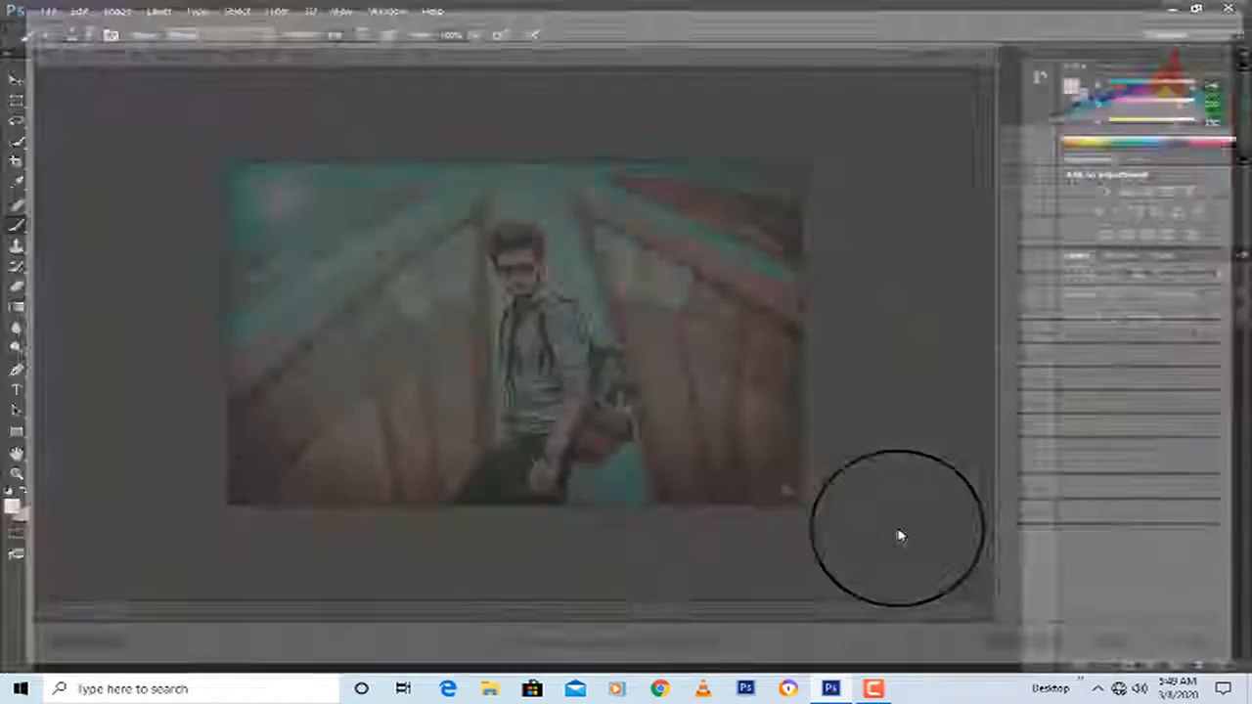
{"action": "left_click", "coordinate": [358, 244]}
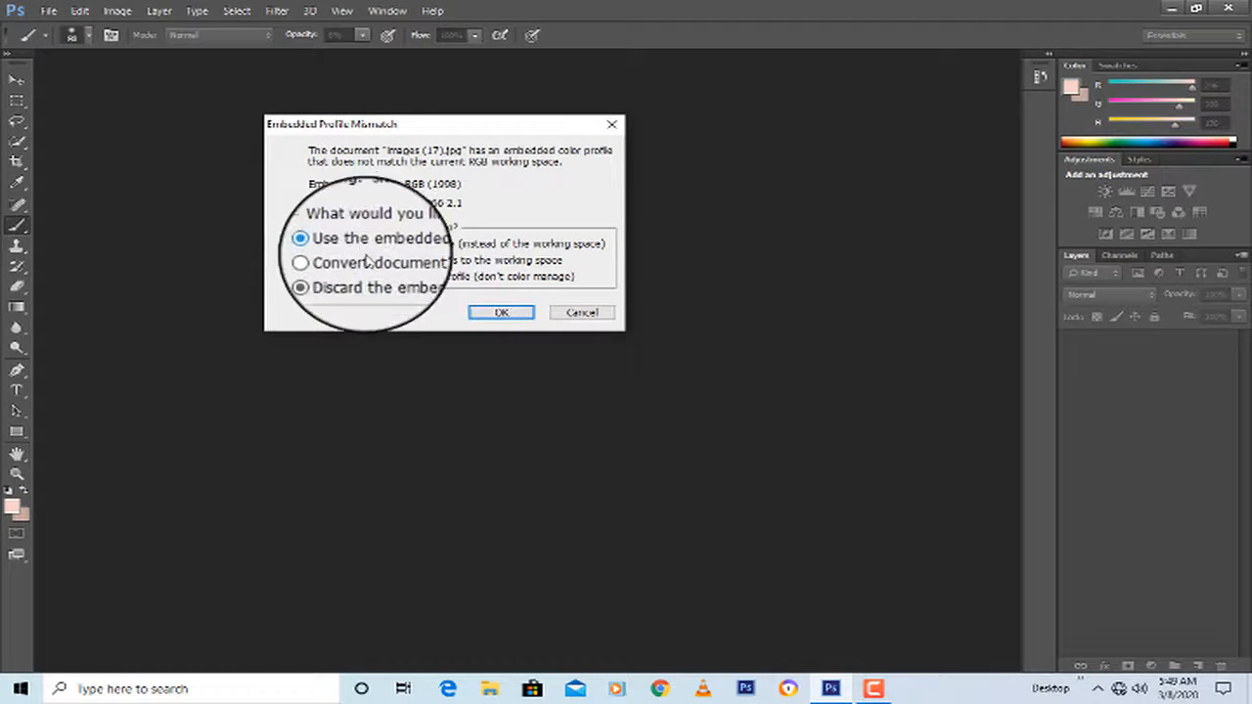
{"action": "left_click", "coordinate": [483, 311]}
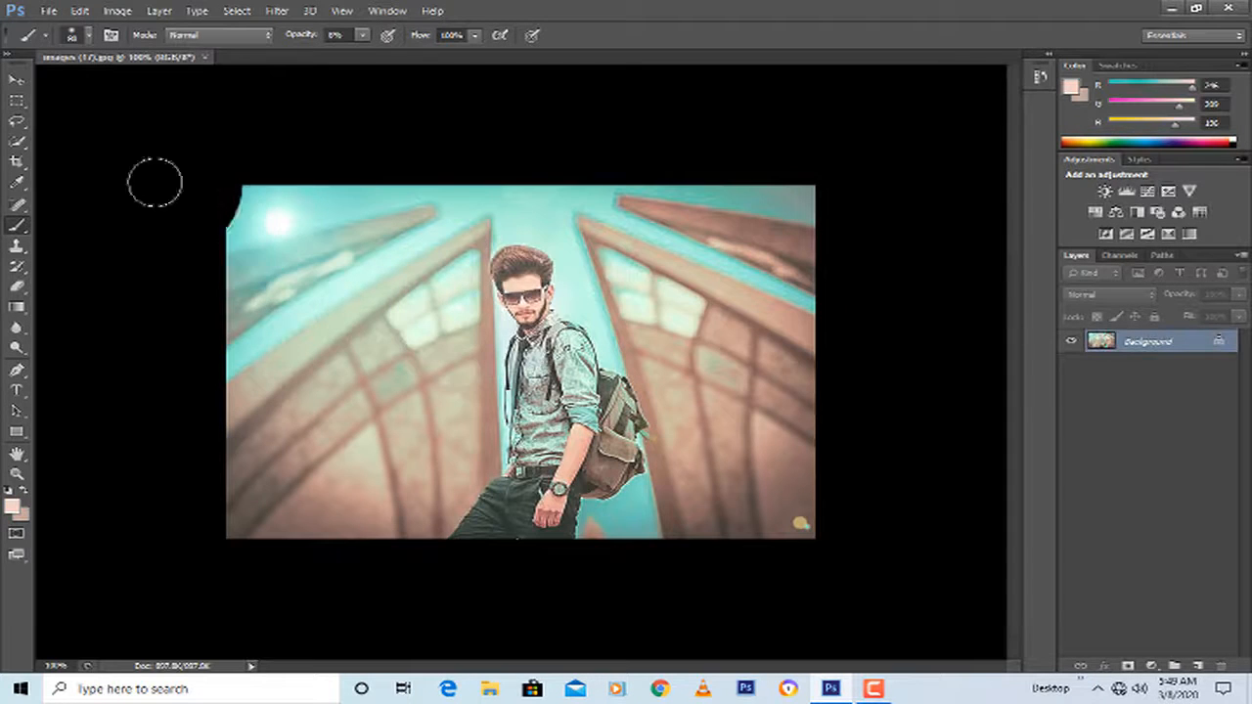
Add a Curves adjustment layer above the Background with a slight S-curve, lowering the shadows and lifting the highlights in RGB
{"action": "left_click", "coordinate": [16, 392]}
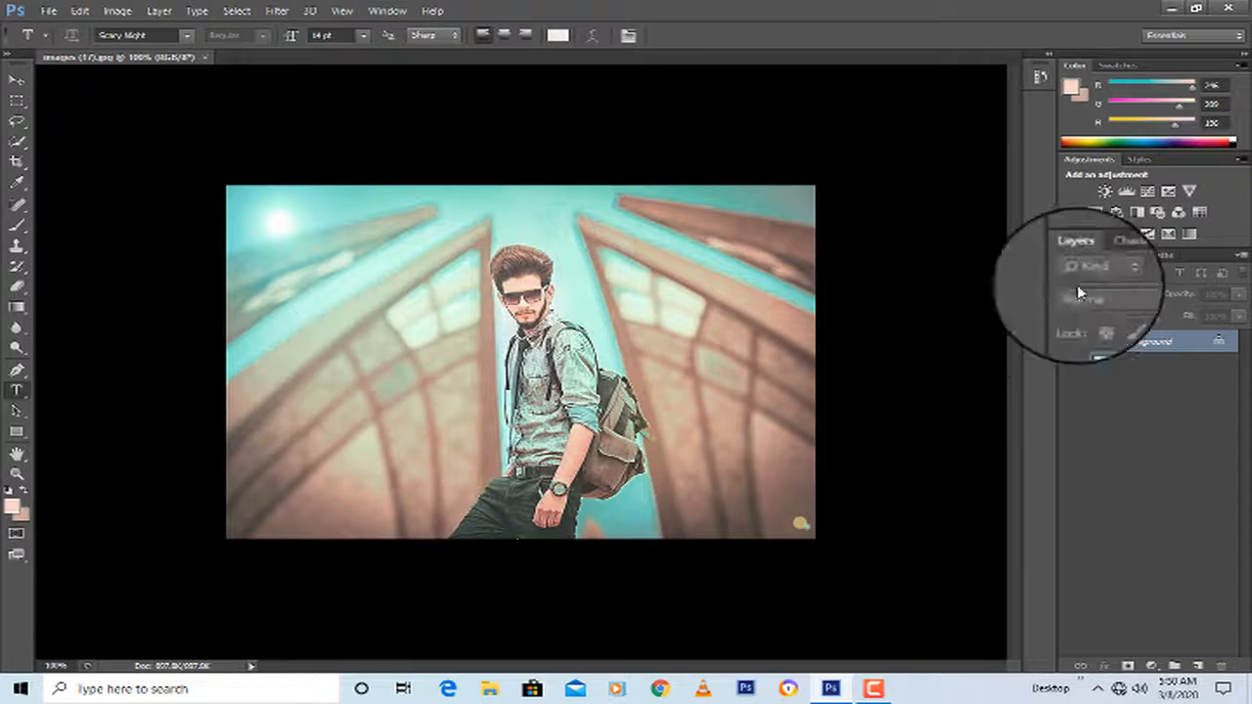
{"action": "left_click", "coordinate": [1107, 235]}
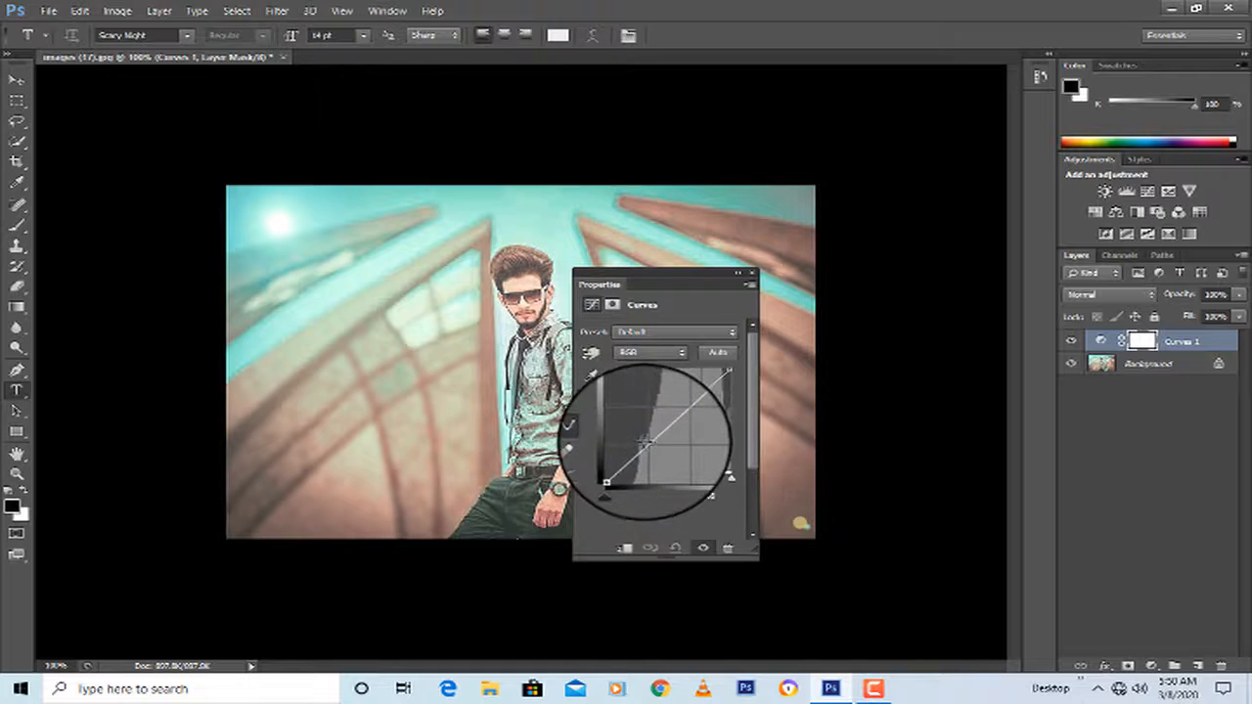
{"action": "left_click_drag", "start_coordinate": [644, 442], "coordinate": [649, 447]}
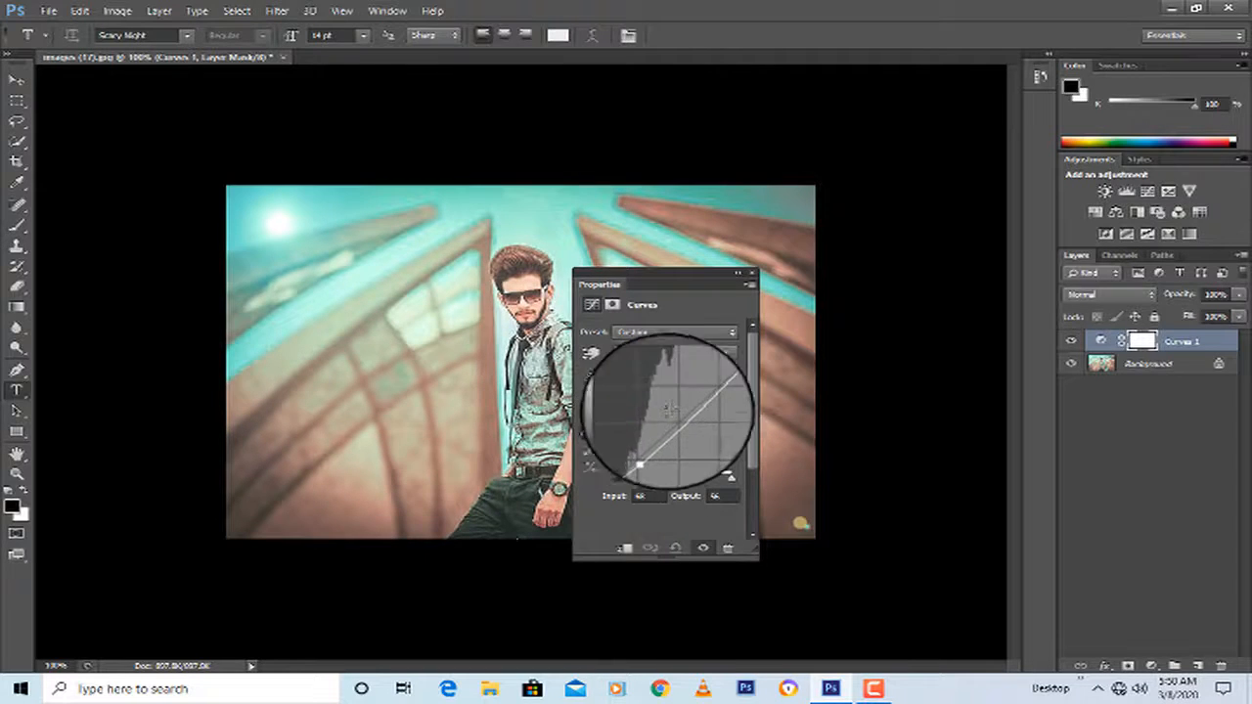
{"action": "left_click", "coordinate": [694, 397]}
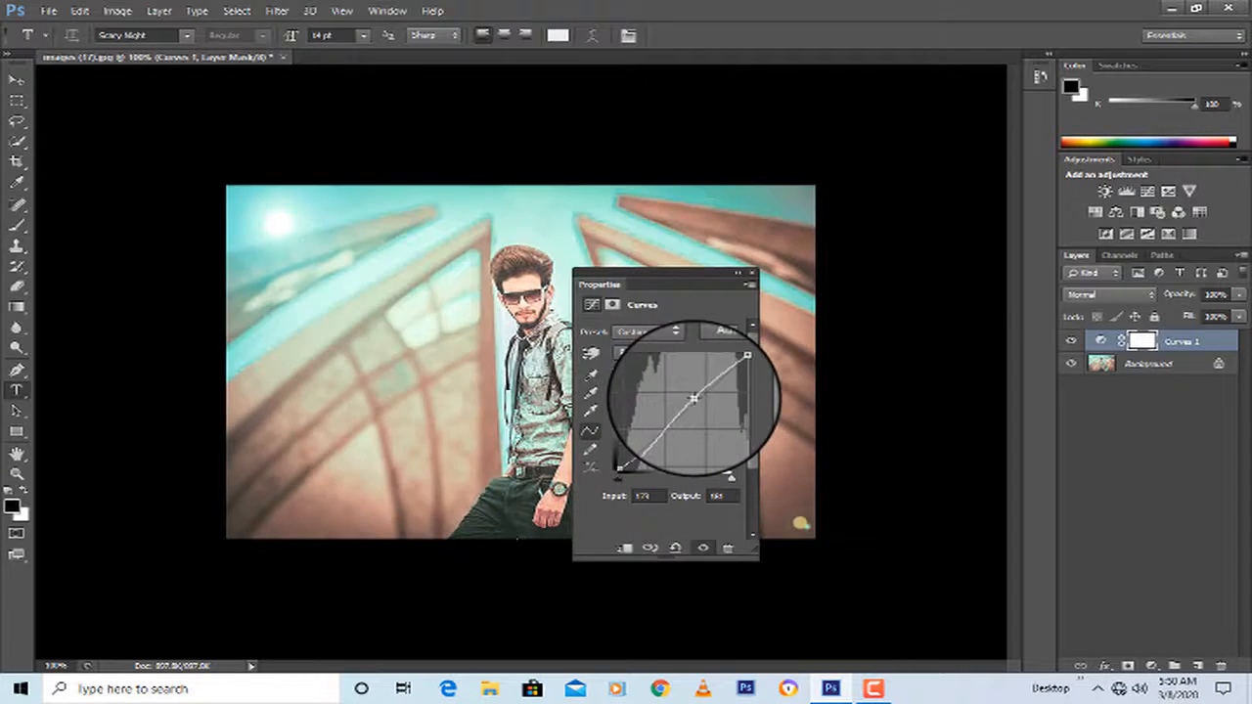
{"action": "left_click", "coordinate": [754, 274]}
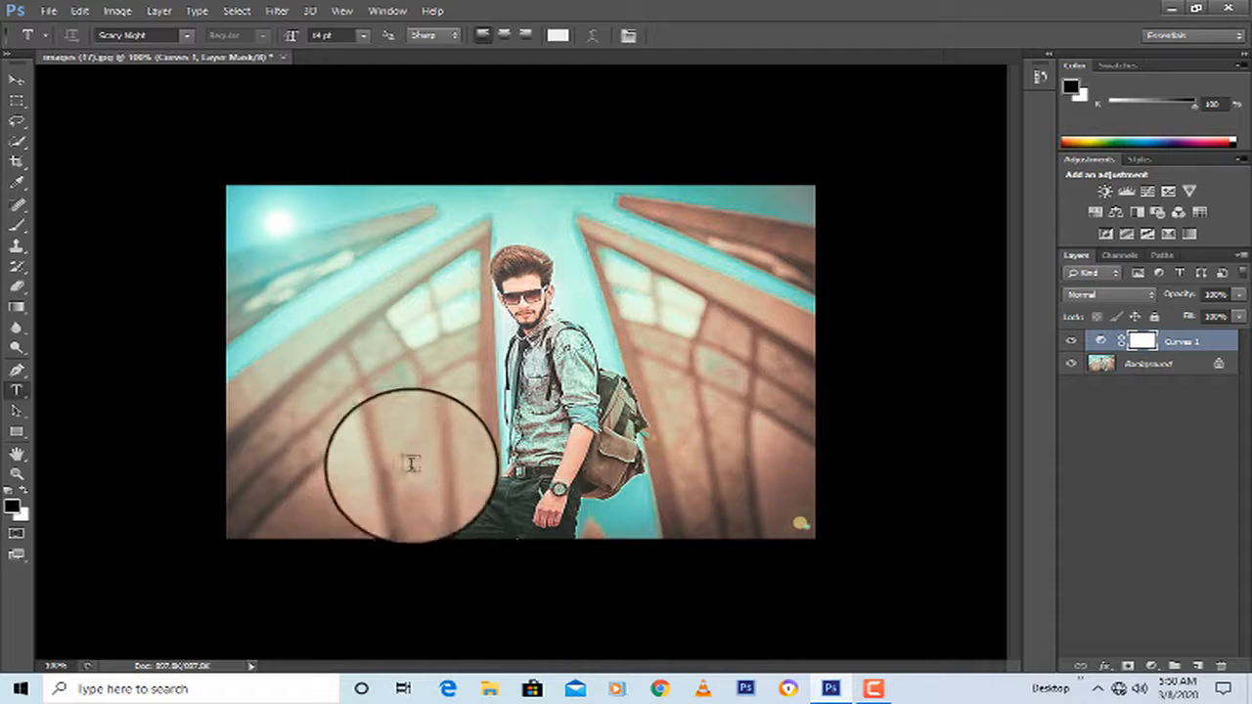
Add the text "branded" in 14 pt Scary Night over the photo and move it down over the man's legs
{"action": "left_click_drag", "start_coordinate": [374, 430], "coordinate": [741, 541]}
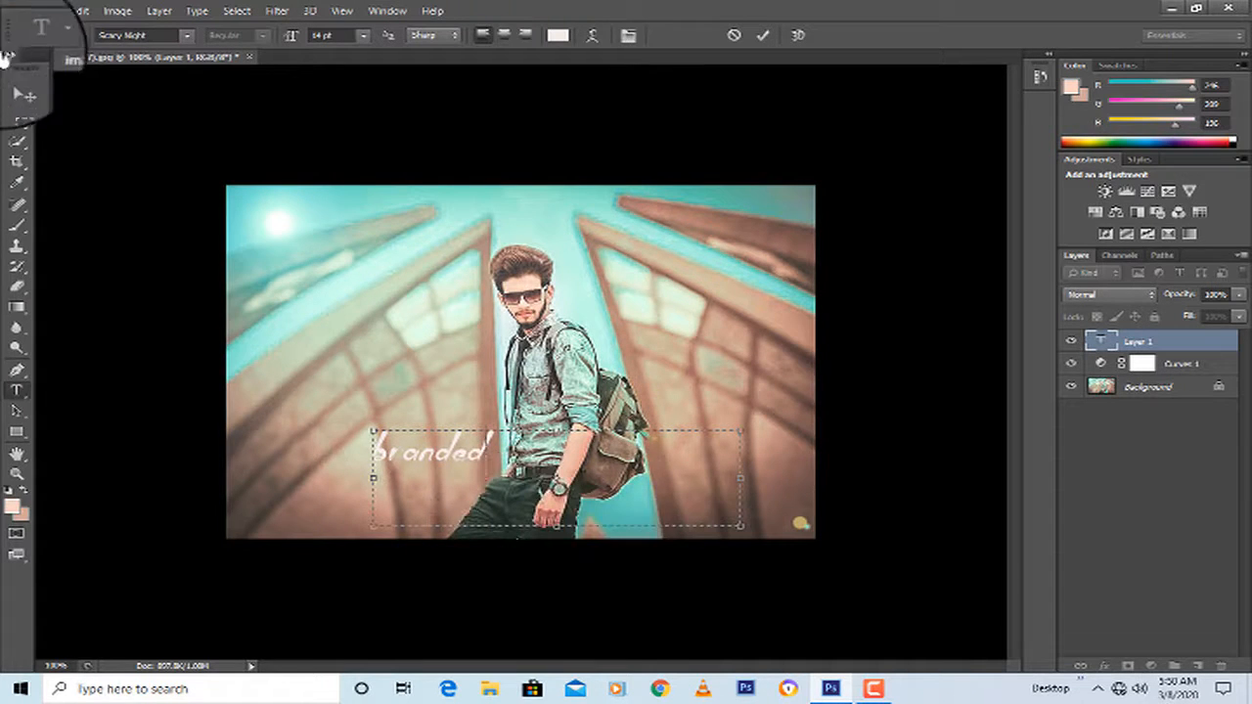
{"action": "left_click", "coordinate": [17, 78]}
{"action": "left_click_drag", "start_coordinate": [489, 455], "coordinate": [582, 514]}
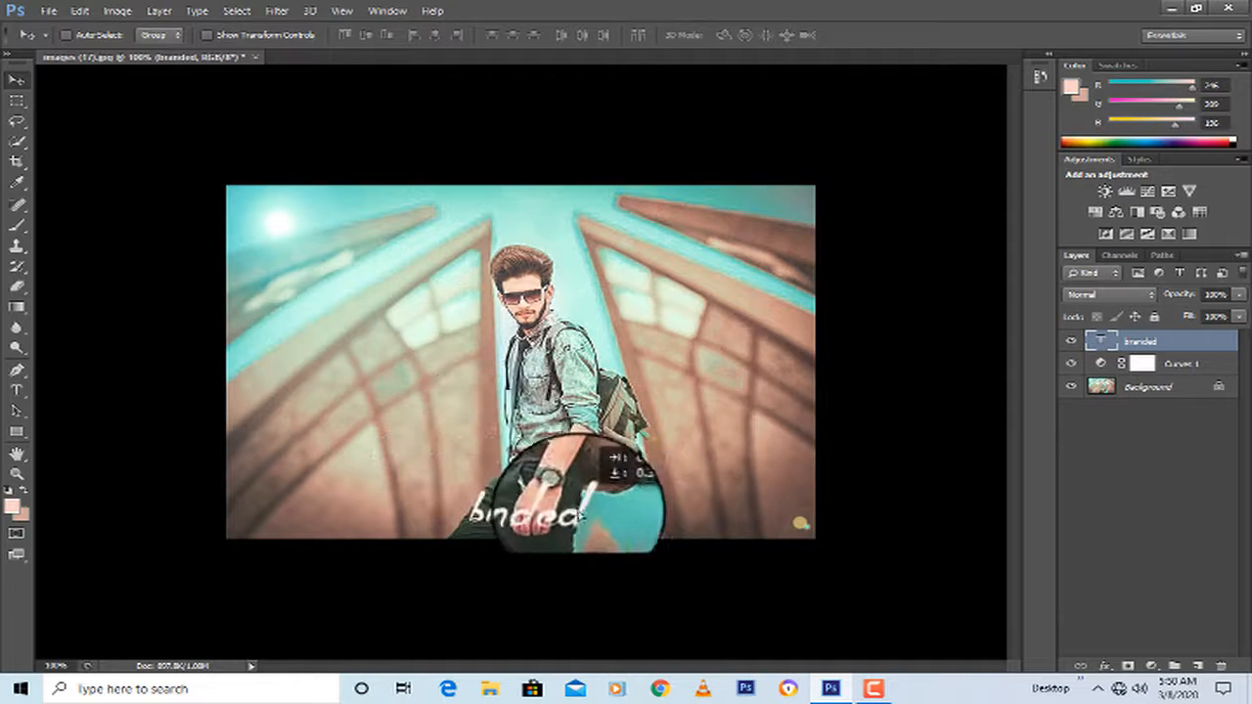
Scale the "branded" text to about 188% and place it at the photo's lower middle
{"action": "left_click", "coordinate": [283, 37]}
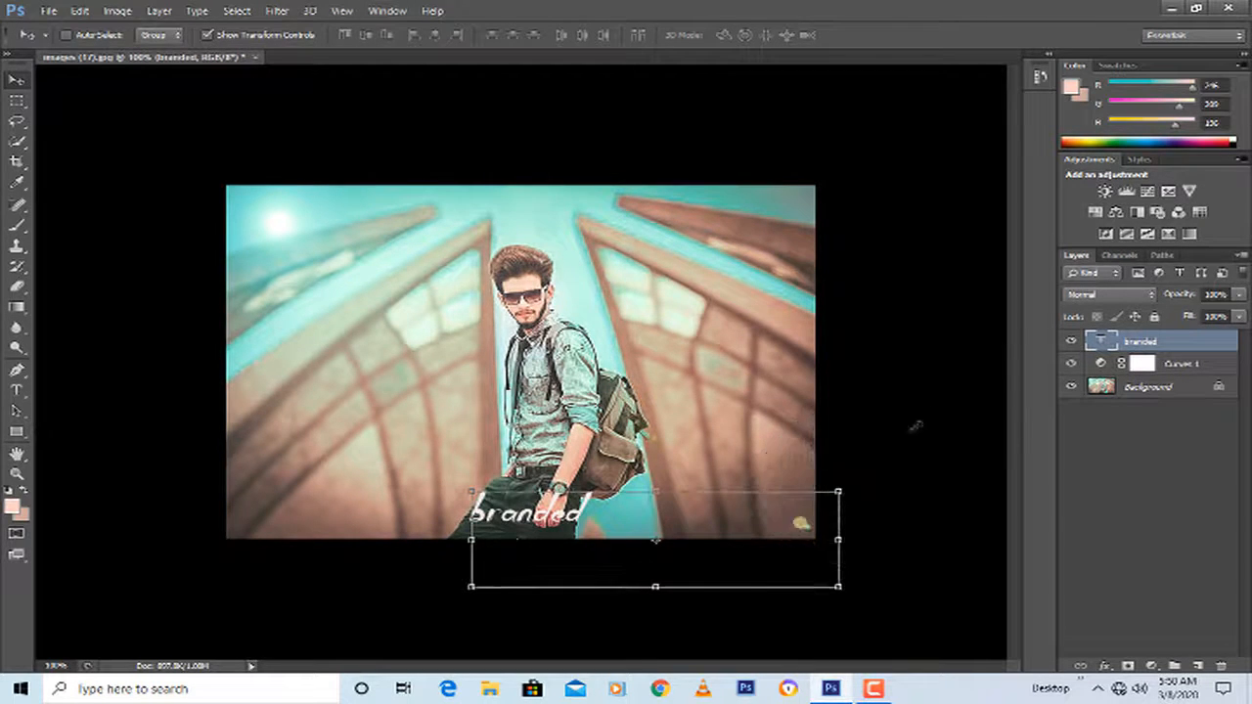
{"action": "left_click_drag", "start_coordinate": [916, 426], "coordinate": [1133, 283]}
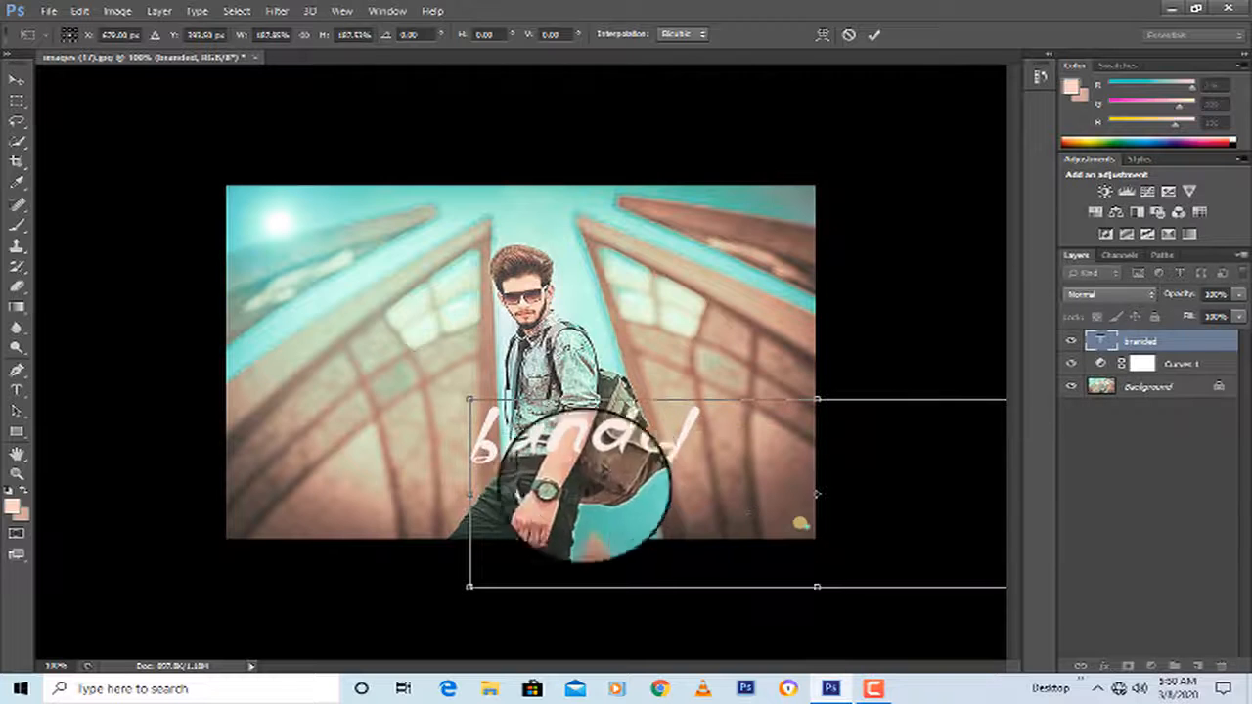
{"action": "left_click_drag", "start_coordinate": [585, 486], "coordinate": [546, 546]}
{"action": "key", "text": "Return"}
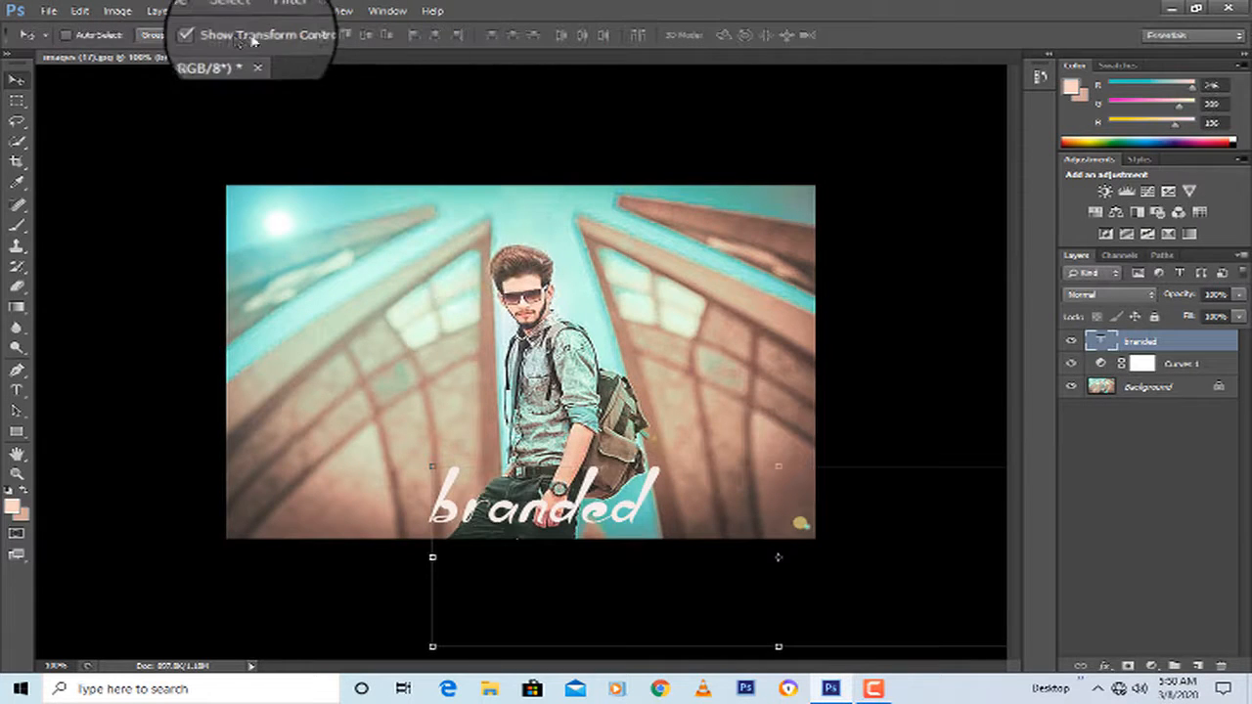
{"action": "left_click", "coordinate": [251, 37]}
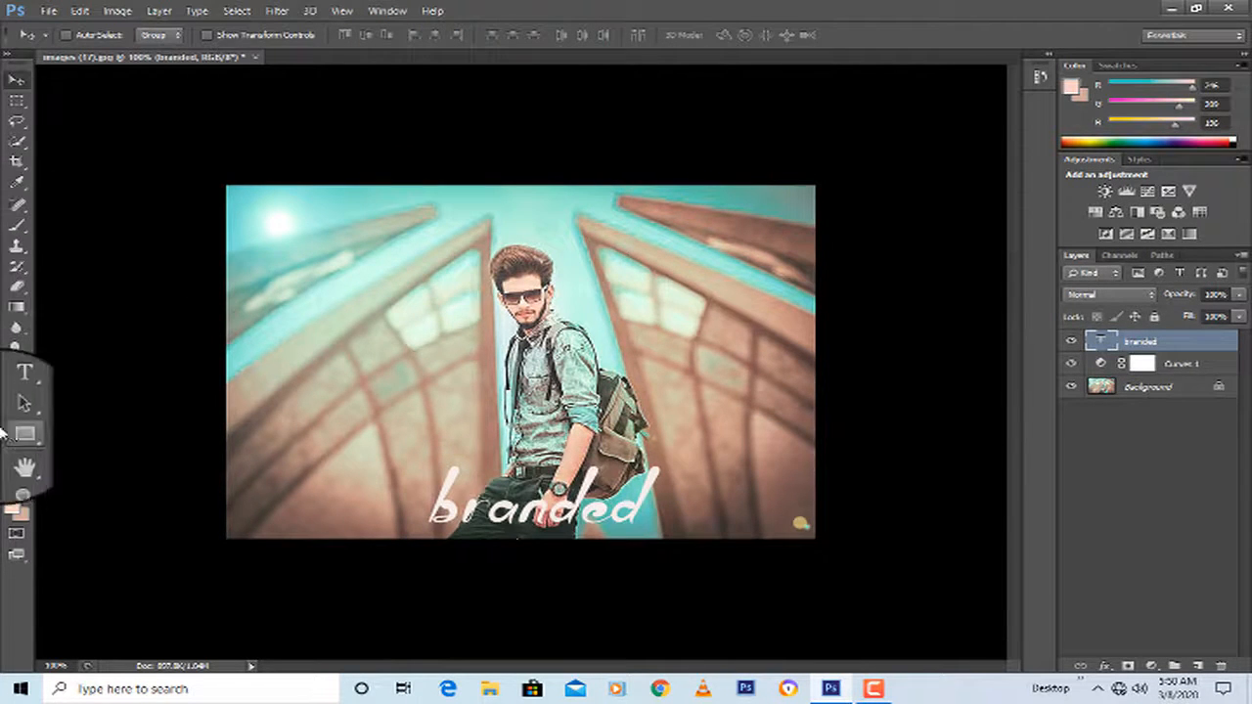
Change the color of the "branded" text to pale mint edfff3
{"action": "left_click", "coordinate": [22, 396]}
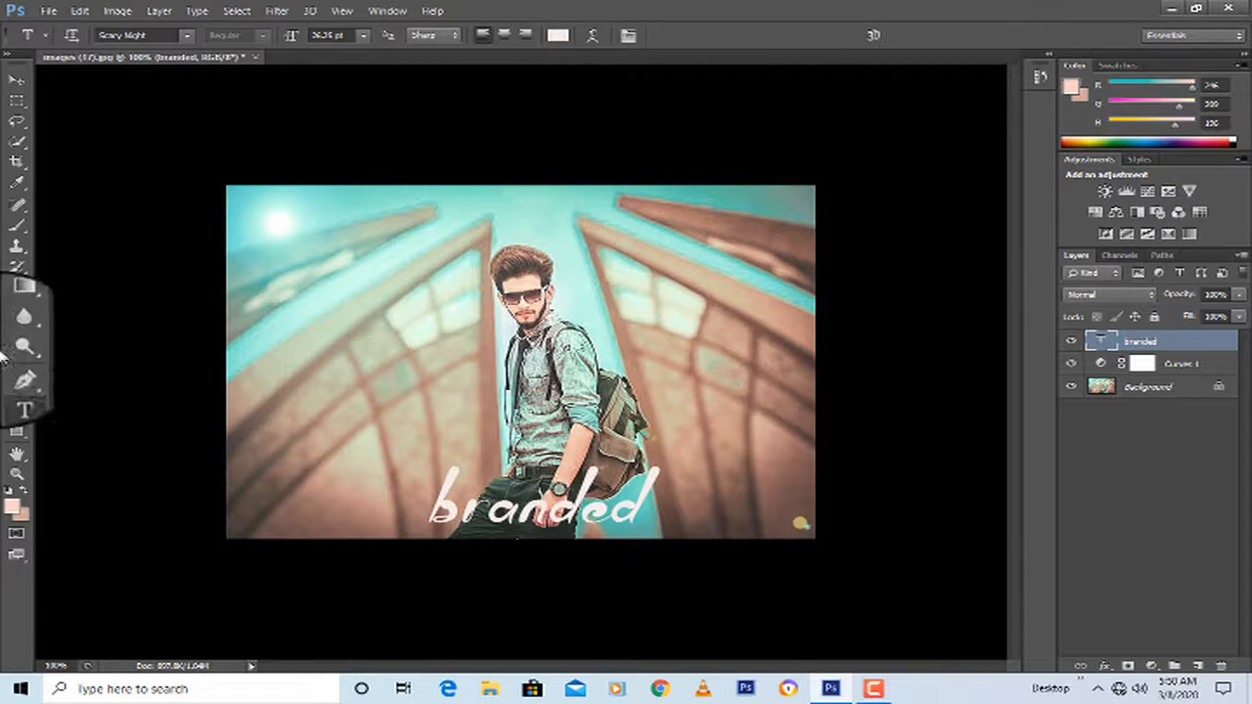
{"action": "left_click", "coordinate": [558, 36]}
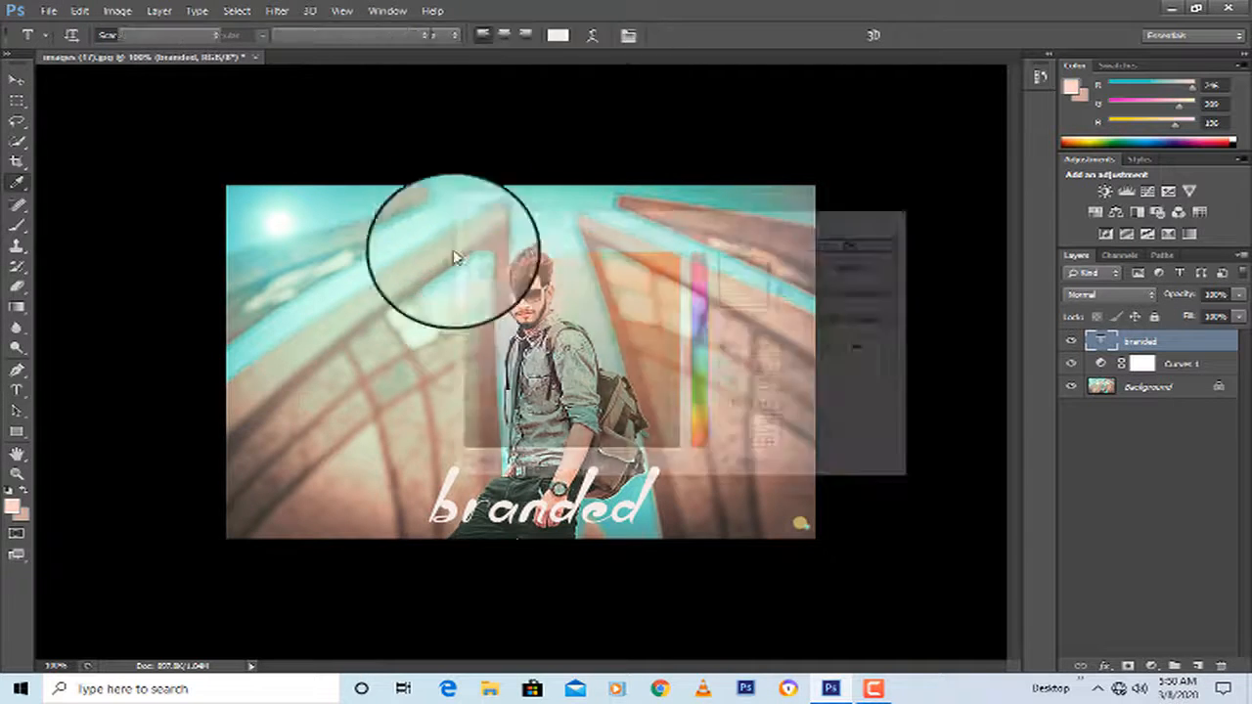
{"action": "left_click", "coordinate": [386, 274]}
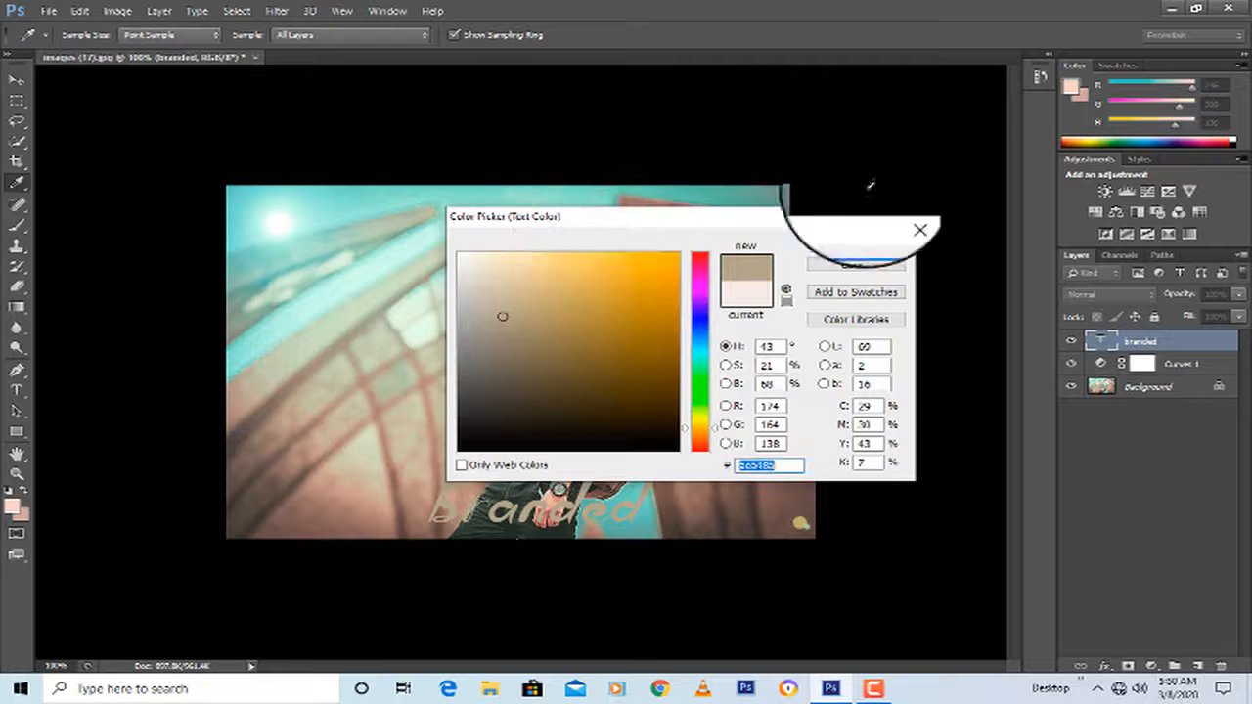
{"action": "left_click_drag", "start_coordinate": [643, 219], "coordinate": [966, 218]}
{"action": "left_click_drag", "start_coordinate": [426, 283], "coordinate": [587, 323]}
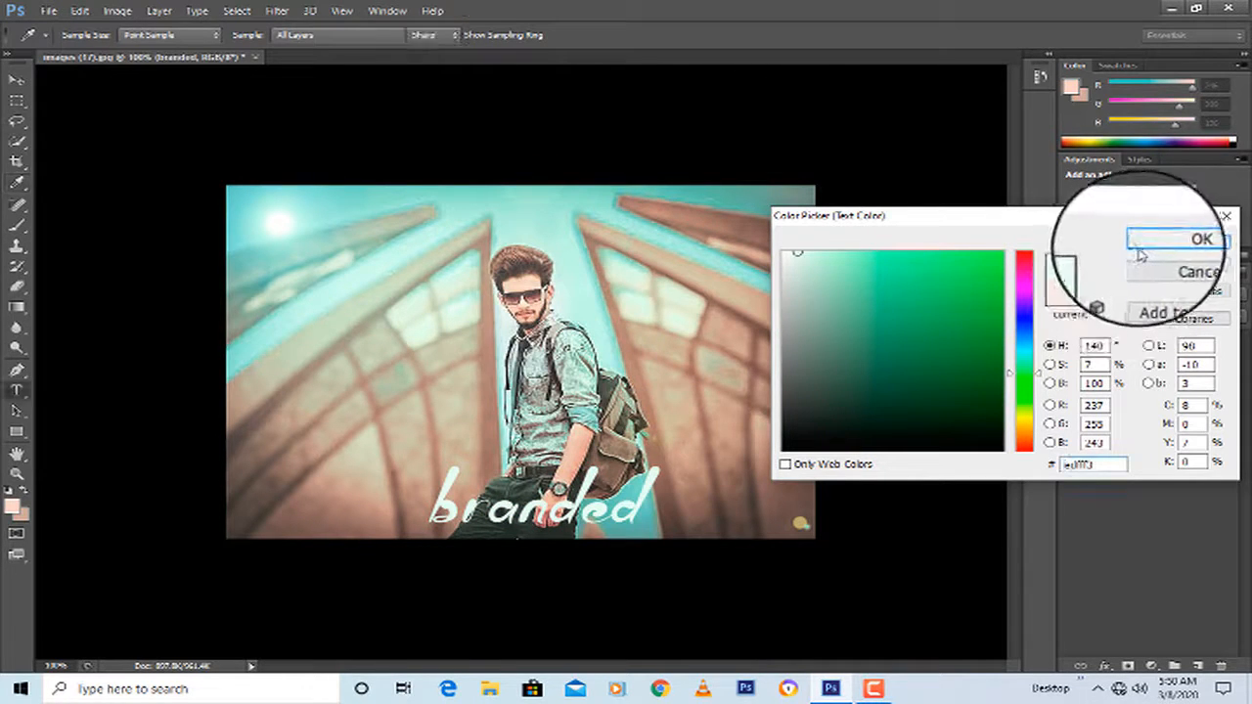
{"action": "left_click", "coordinate": [1140, 249]}
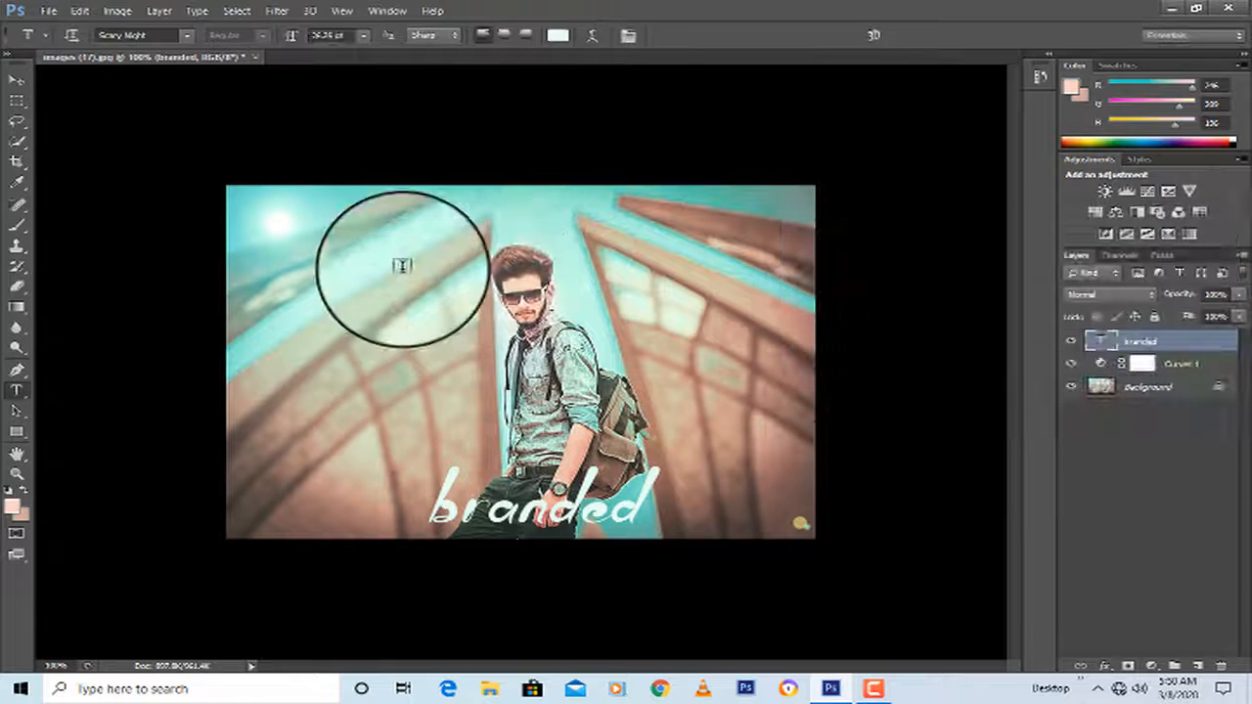
Move the "branded" text beside the man on the photo's left side and scale it down to about two thirds
{"action": "left_click", "coordinate": [17, 78]}
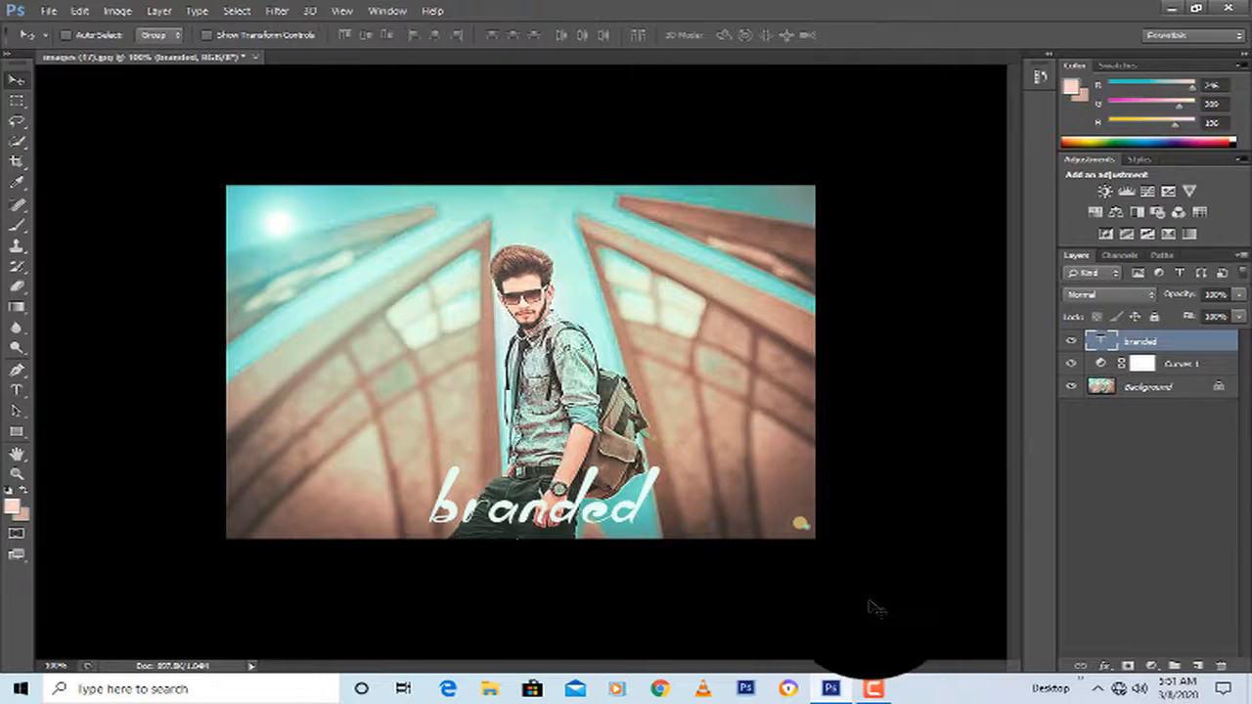
{"action": "left_click_drag", "start_coordinate": [531, 518], "coordinate": [375, 369]}
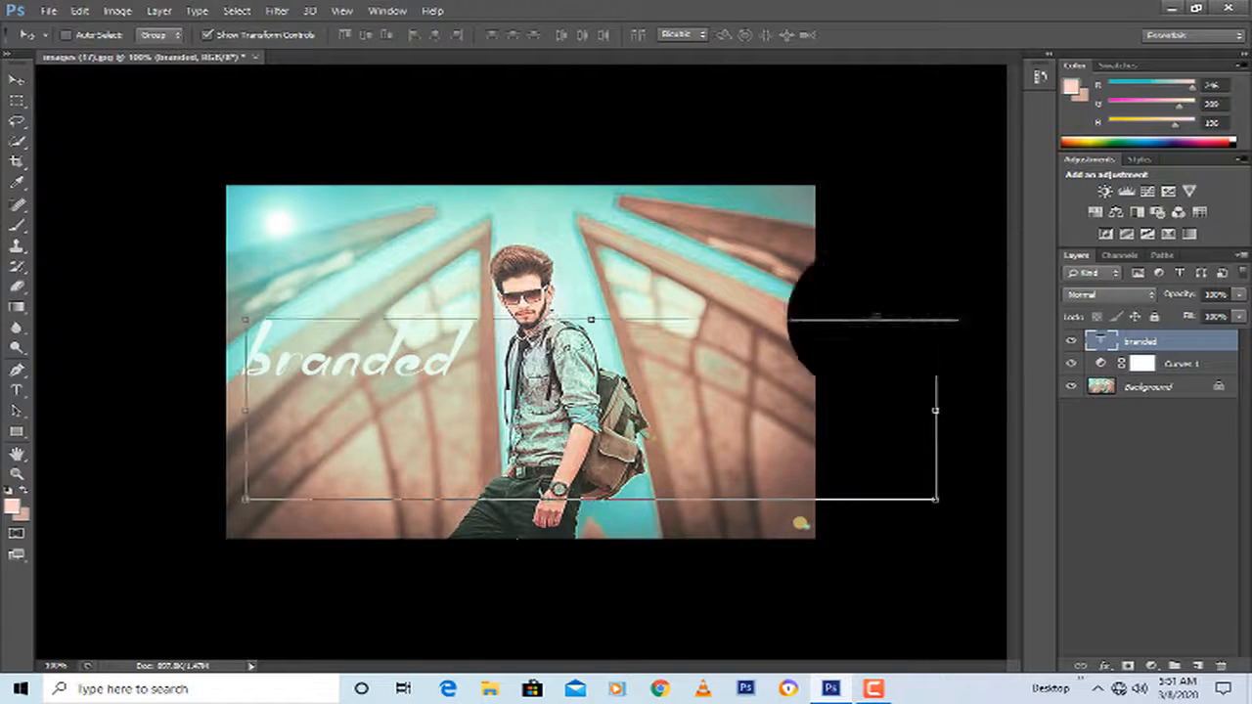
{"action": "left_click_drag", "start_coordinate": [936, 319], "coordinate": [704, 379]}
{"action": "key", "text": "Return"}
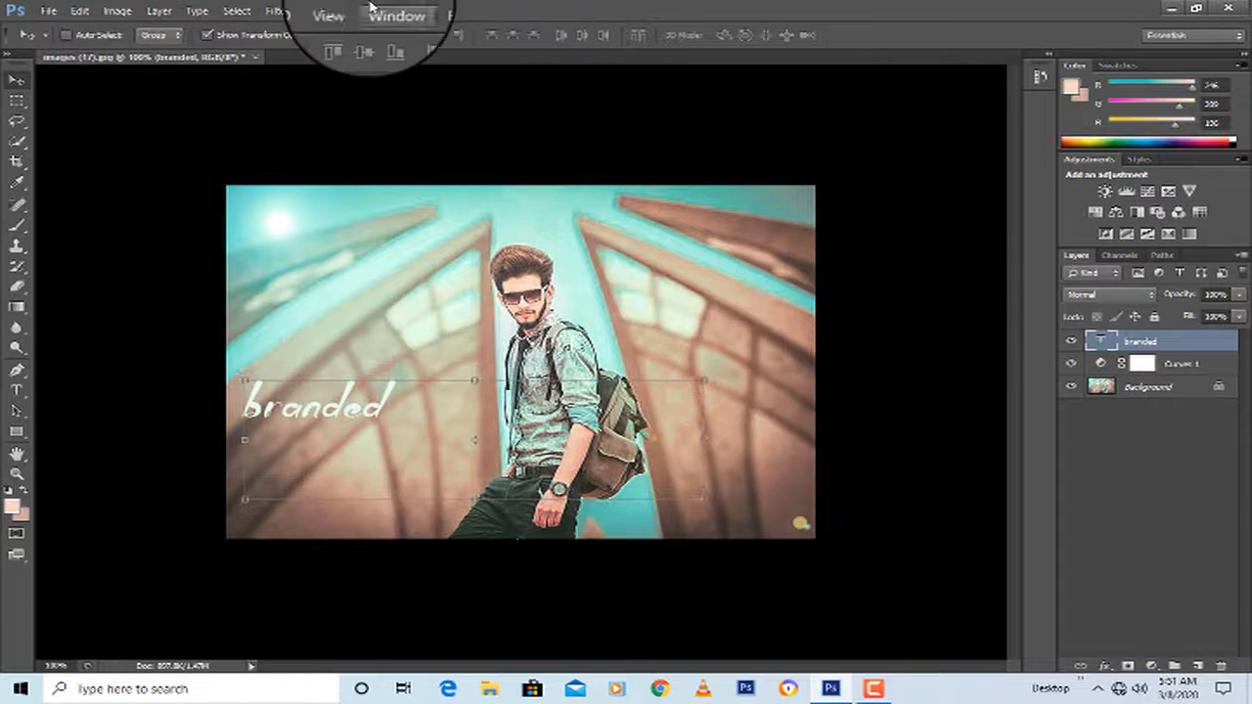
{"action": "left_click", "coordinate": [303, 36]}
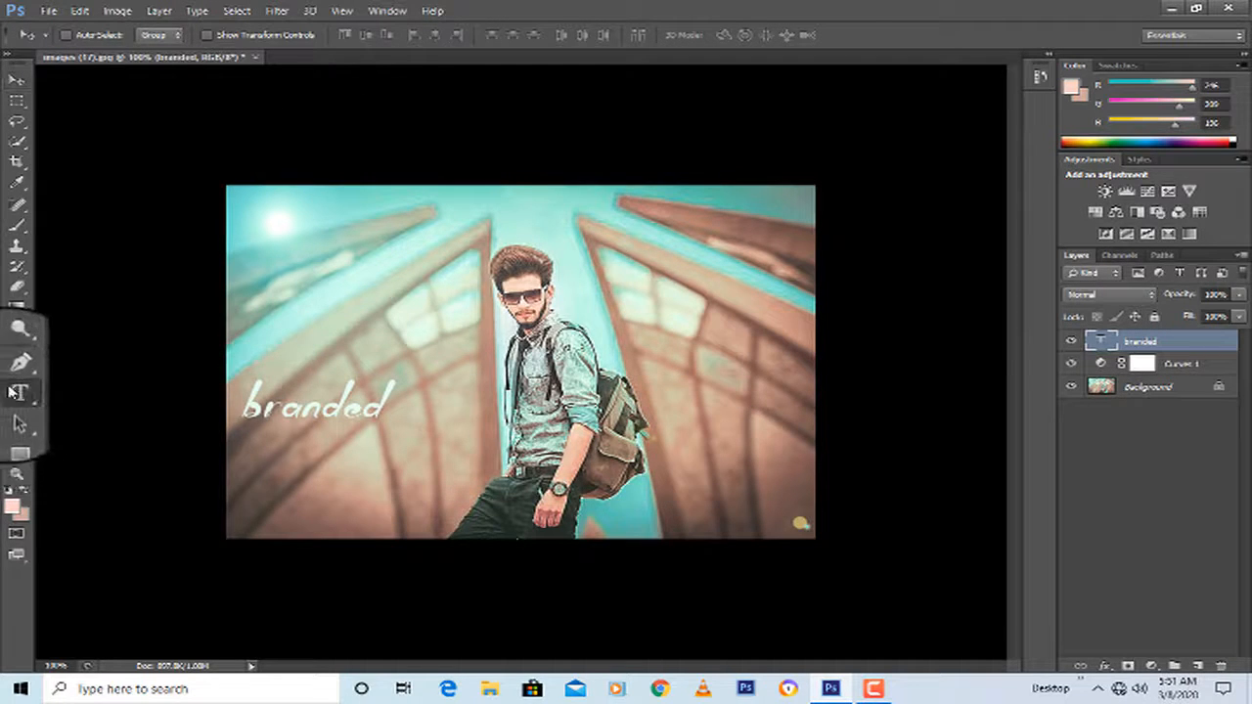
Change the text to "Branded" and add a separate text layer of four underscores placed directly beneath it
{"action": "left_click", "coordinate": [17, 391]}
{"action": "left_click", "coordinate": [267, 426]}
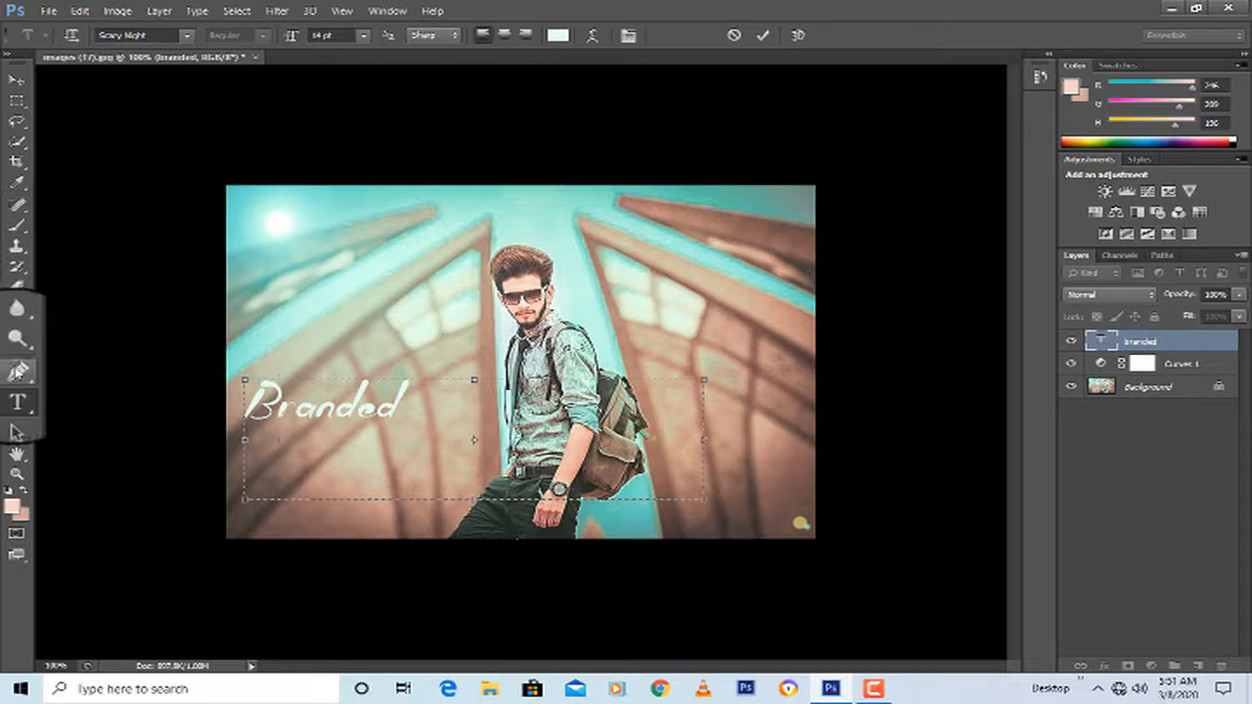
{"action": "left_click_drag", "start_coordinate": [284, 223], "coordinate": [664, 350]}
{"action": "type", "text": "----"}
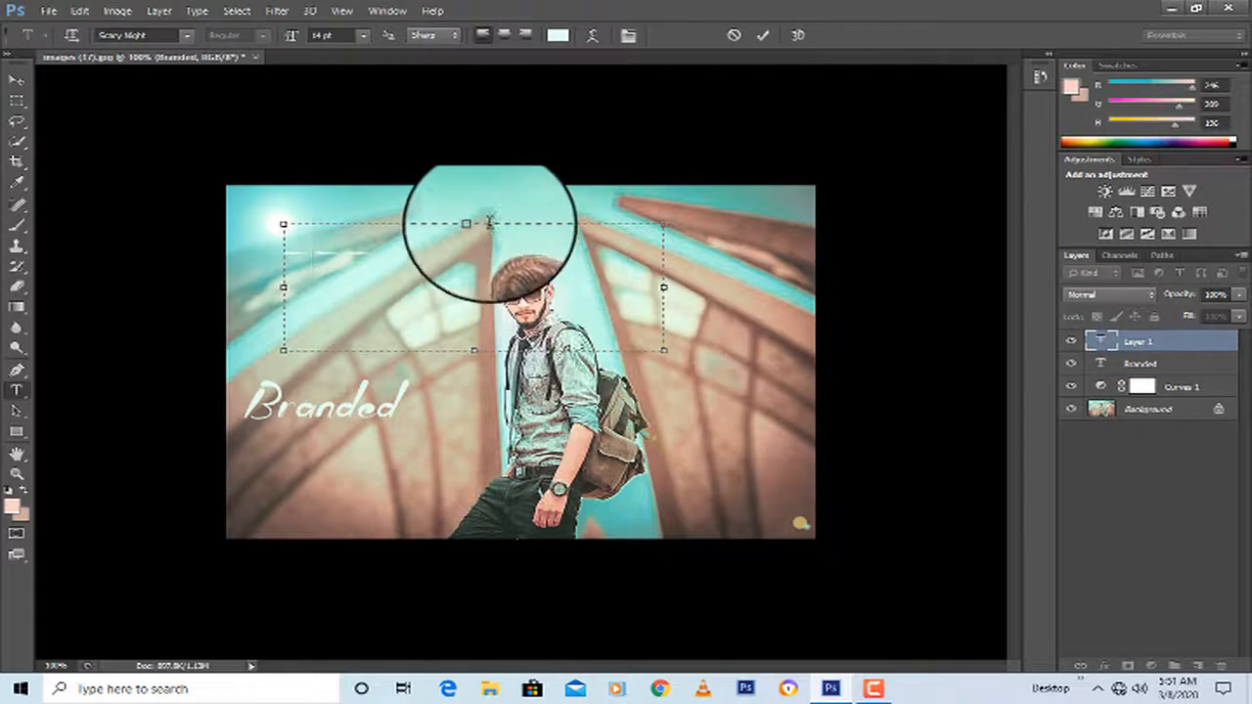
{"action": "left_click", "coordinate": [14, 80]}
{"action": "left_click_drag", "start_coordinate": [349, 259], "coordinate": [310, 450]}
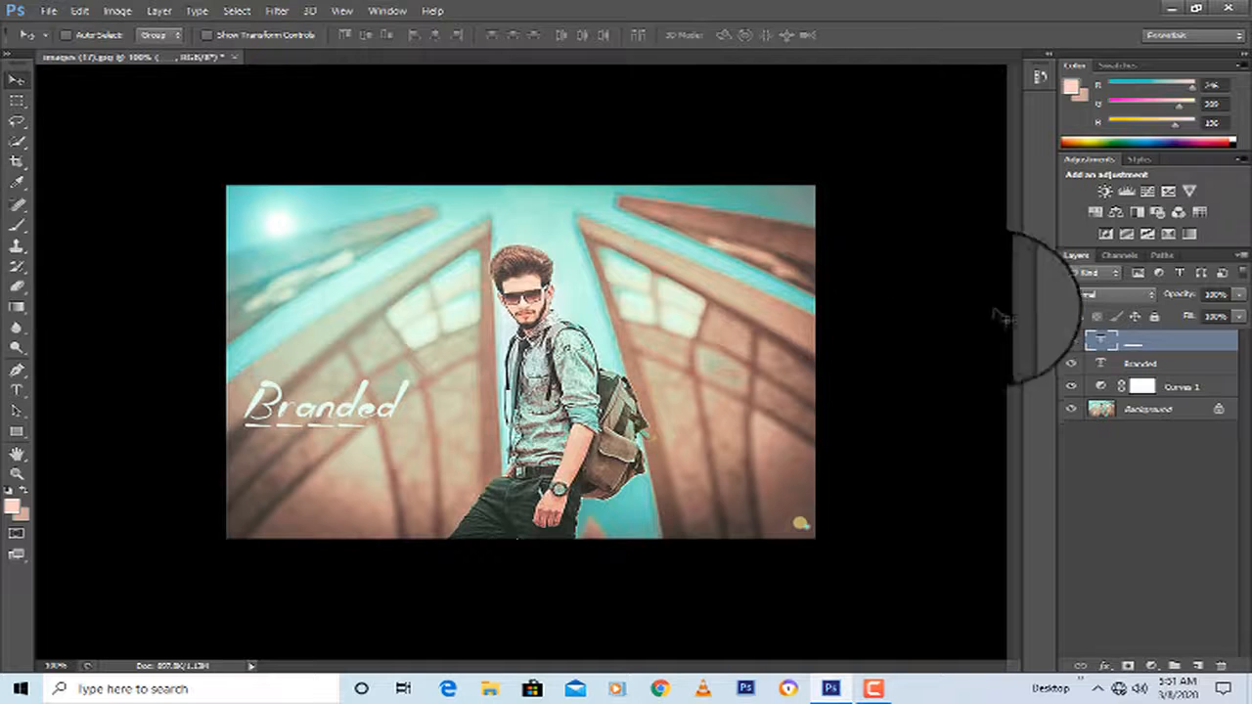
Select the Background layer and save a JPEG copy of the photo as images (17).jpg in New folder (8)
{"action": "left_click", "coordinate": [1161, 411]}
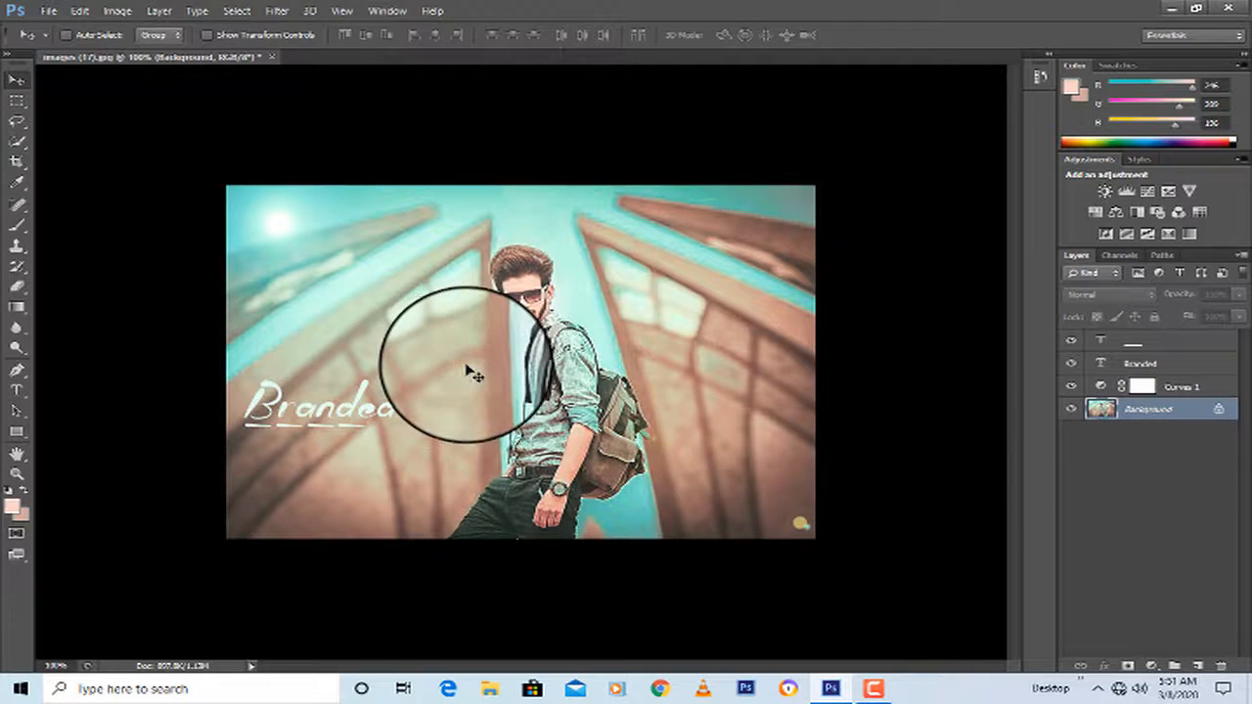
{"action": "key", "text": "ctrl+shift+s"}
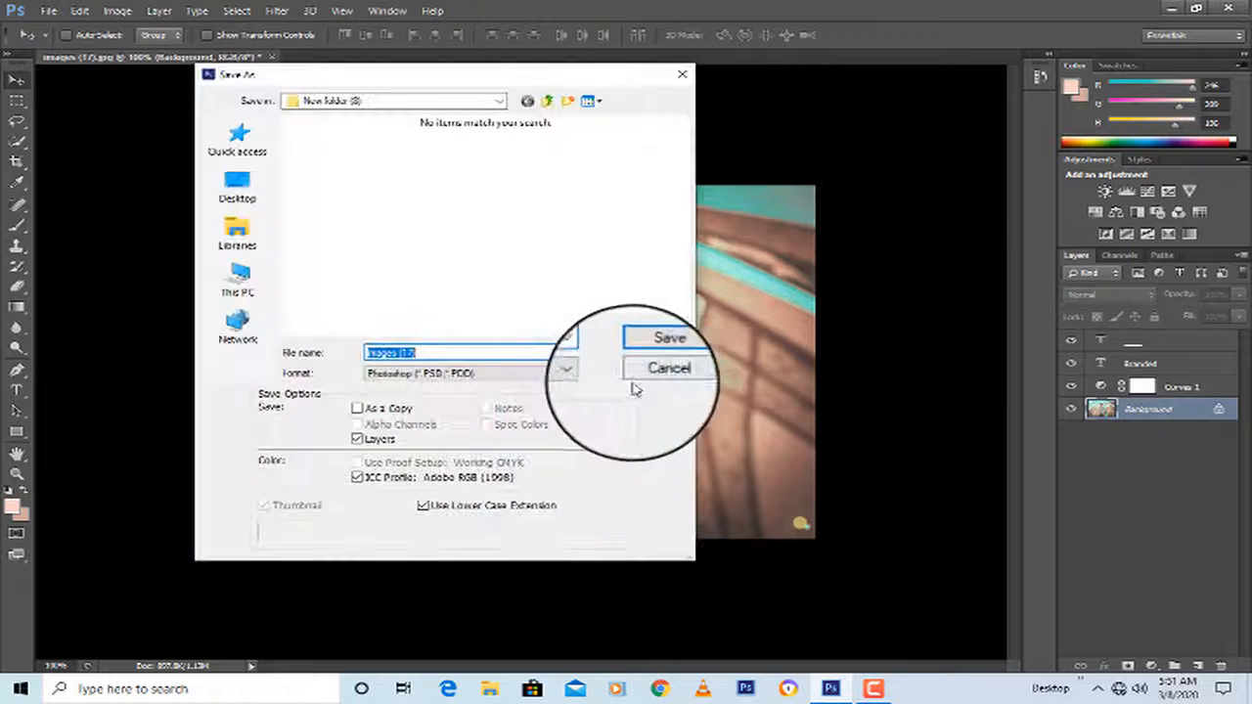
{"action": "left_click", "coordinate": [509, 373]}
{"action": "left_click", "coordinate": [469, 476]}
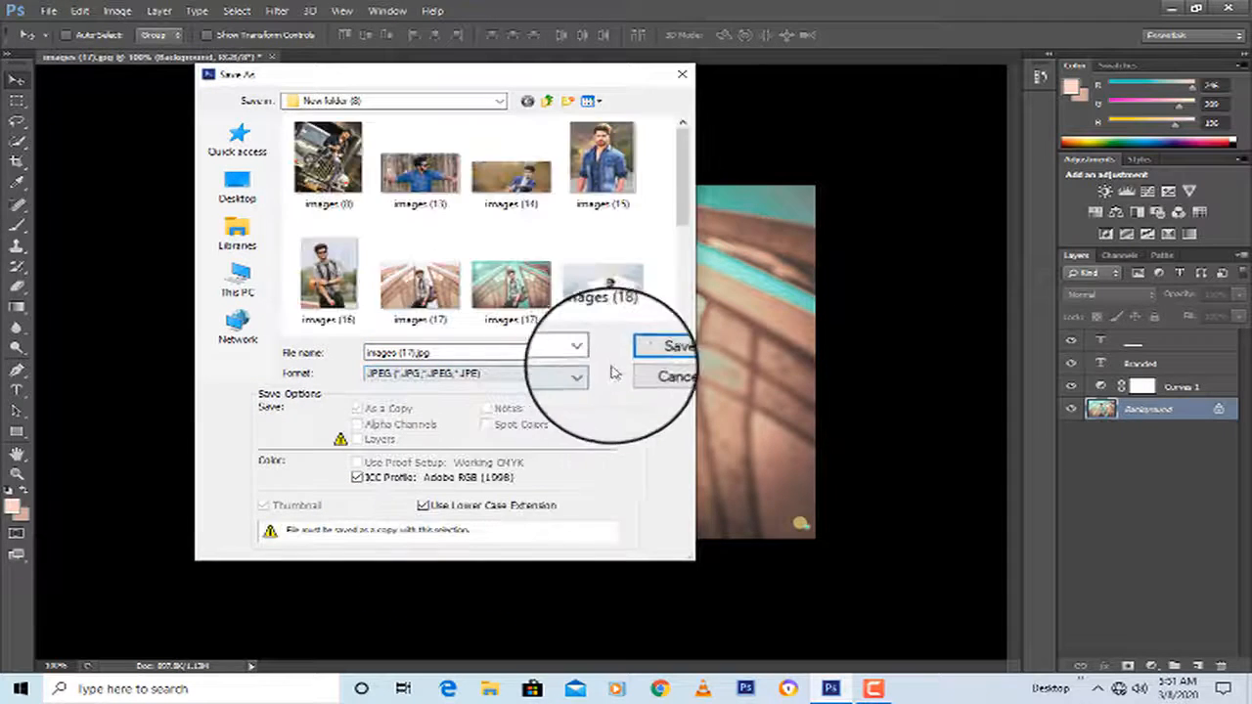
{"action": "left_click", "coordinate": [652, 354]}
{"action": "left_click", "coordinate": [581, 265]}
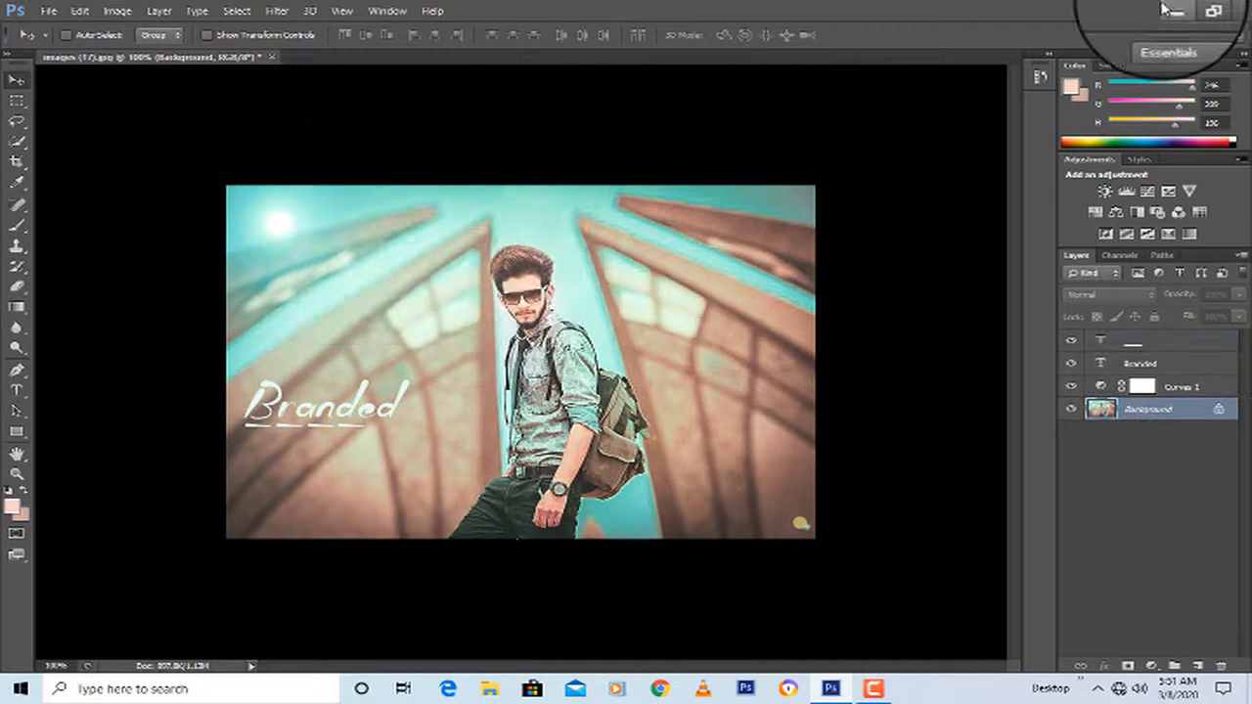
Switch to File Explorer, view the edited images (17) from New folder (8) on Local Disk (G:), and compare it with the original photo
{"action": "left_click", "coordinate": [1172, 8]}
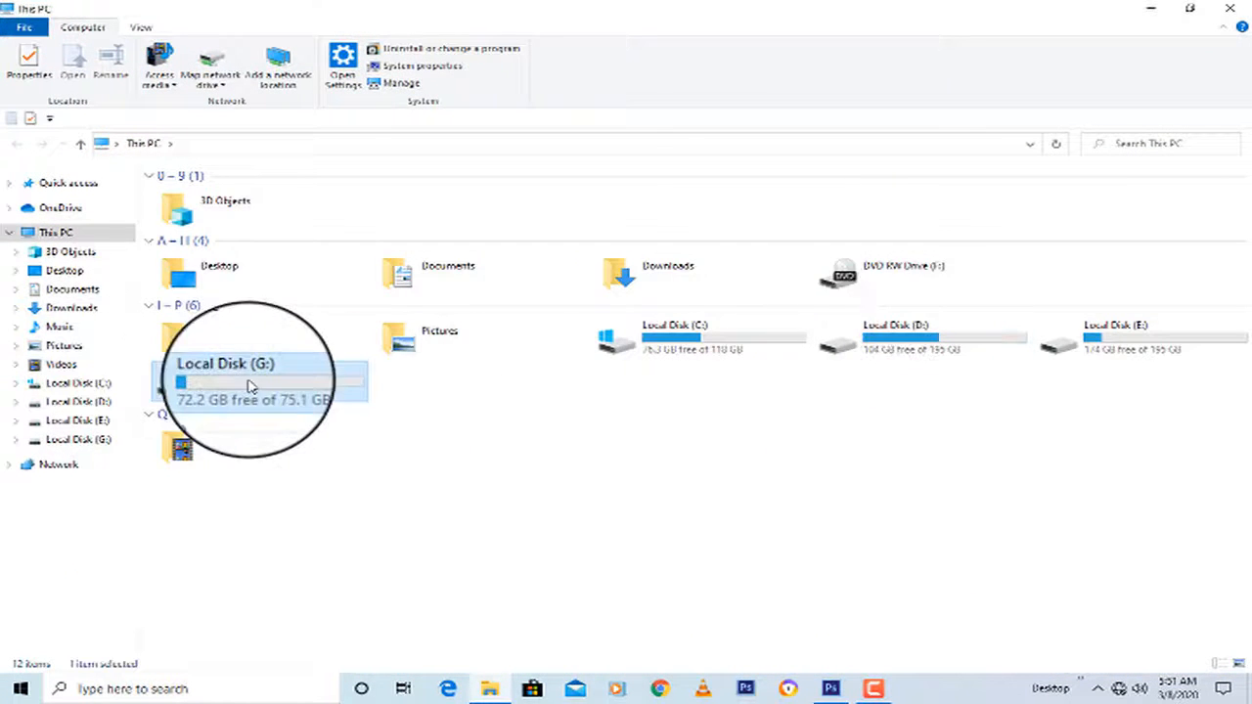
{"action": "double_click", "coordinate": [284, 391]}
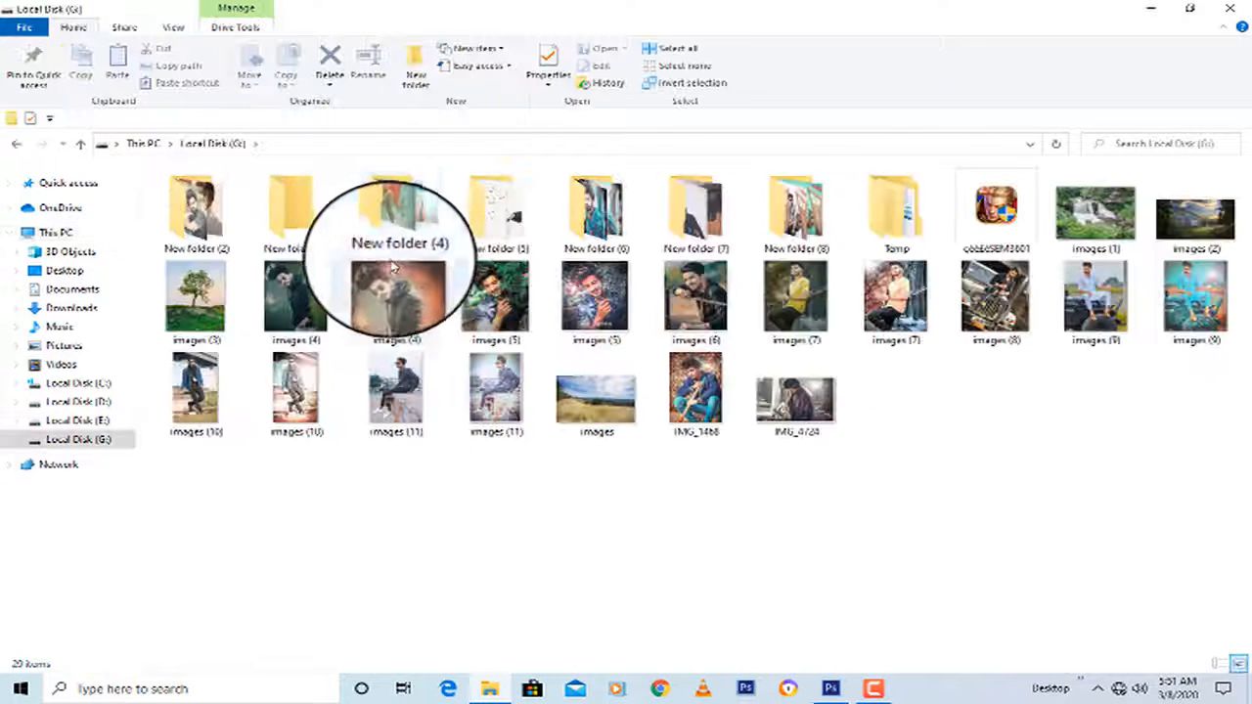
{"action": "double_click", "coordinate": [792, 211]}
{"action": "left_click", "coordinate": [780, 225]}
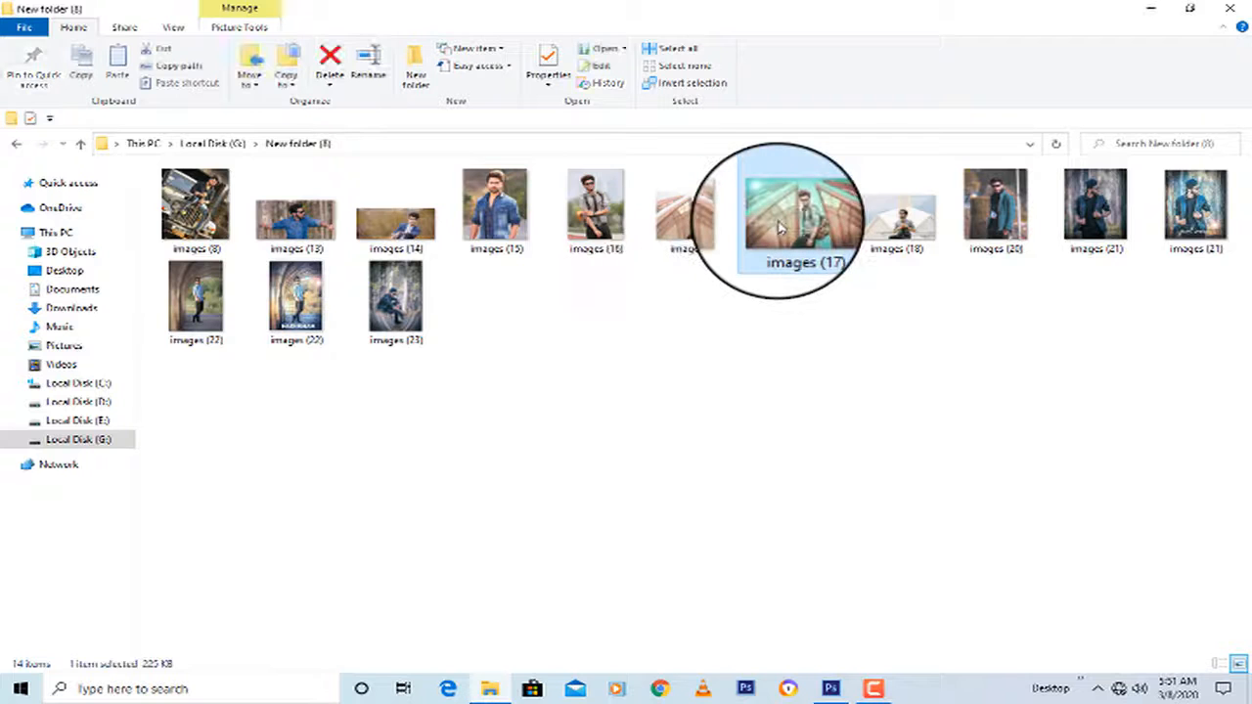
{"action": "double_click", "coordinate": [779, 225]}
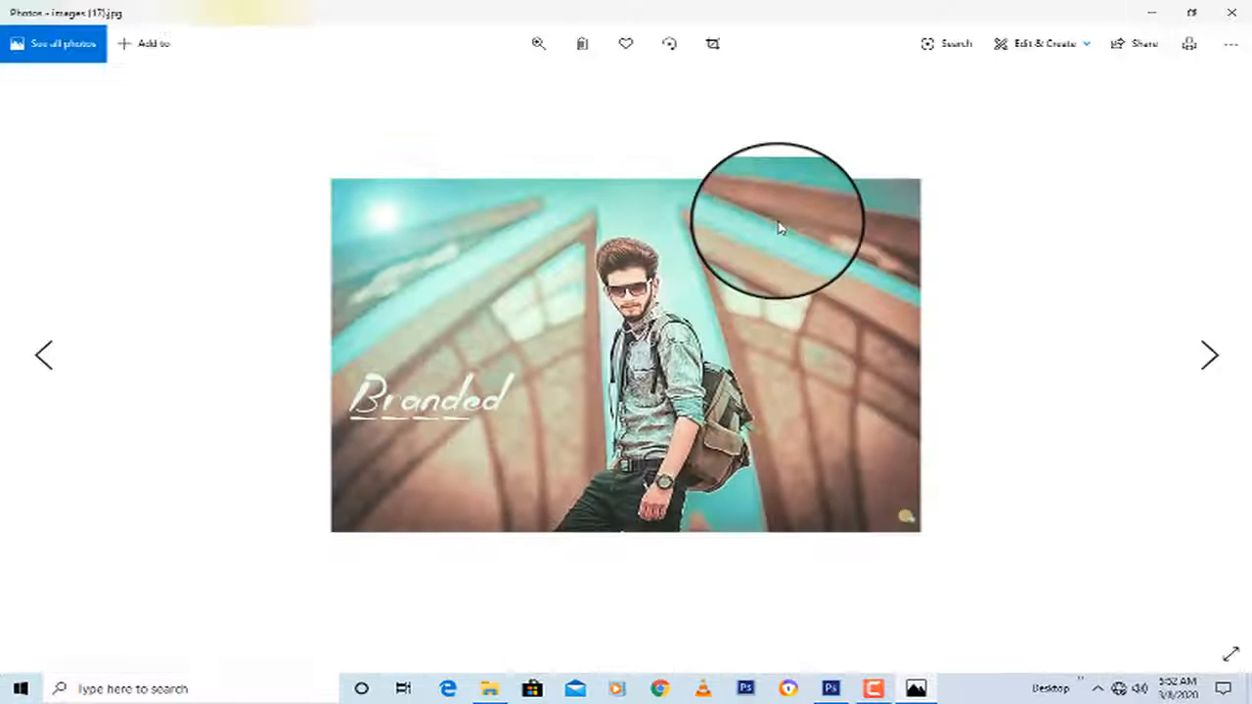
{"action": "key", "text": "Left"}
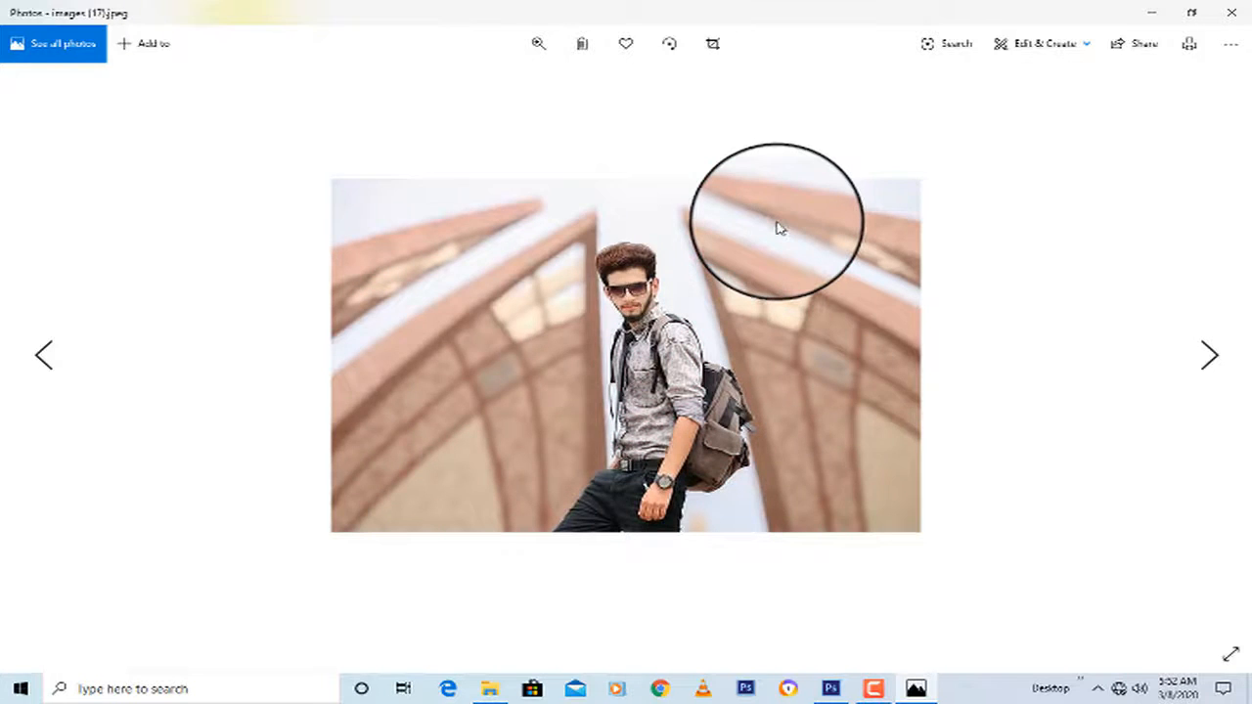
Alternate between the original images (17).jpeg and the edited images (17).jpg to examine the color grading and added text before and after
{"action": "key", "text": "Right"}
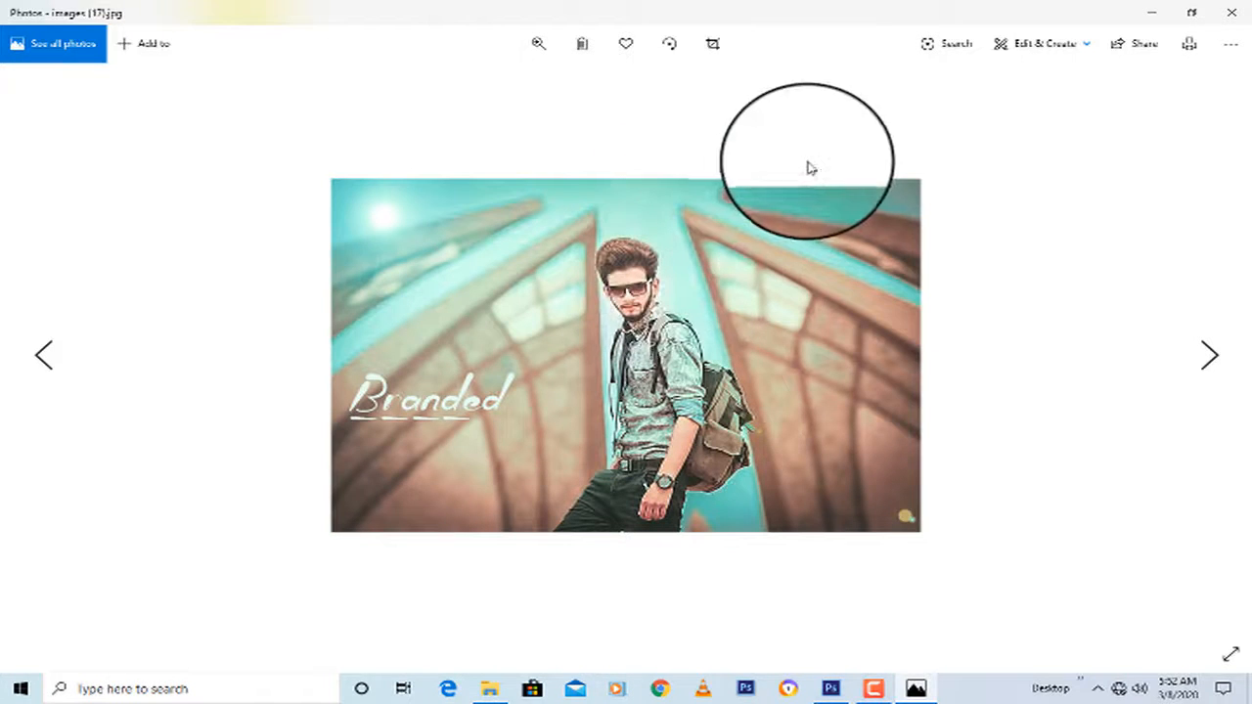
{"action": "key", "text": "Left"}
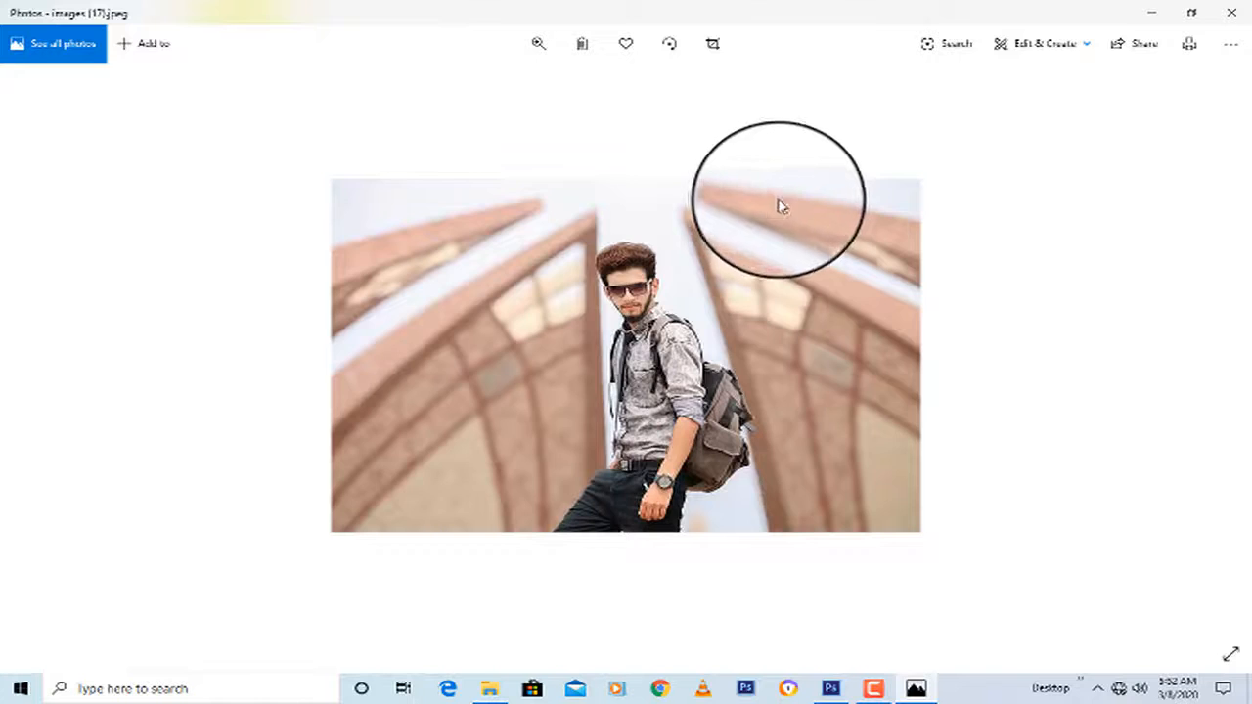
{"action": "key", "text": "Right"}
{"action": "key", "text": "Left"}
{"action": "key", "text": "Right"}
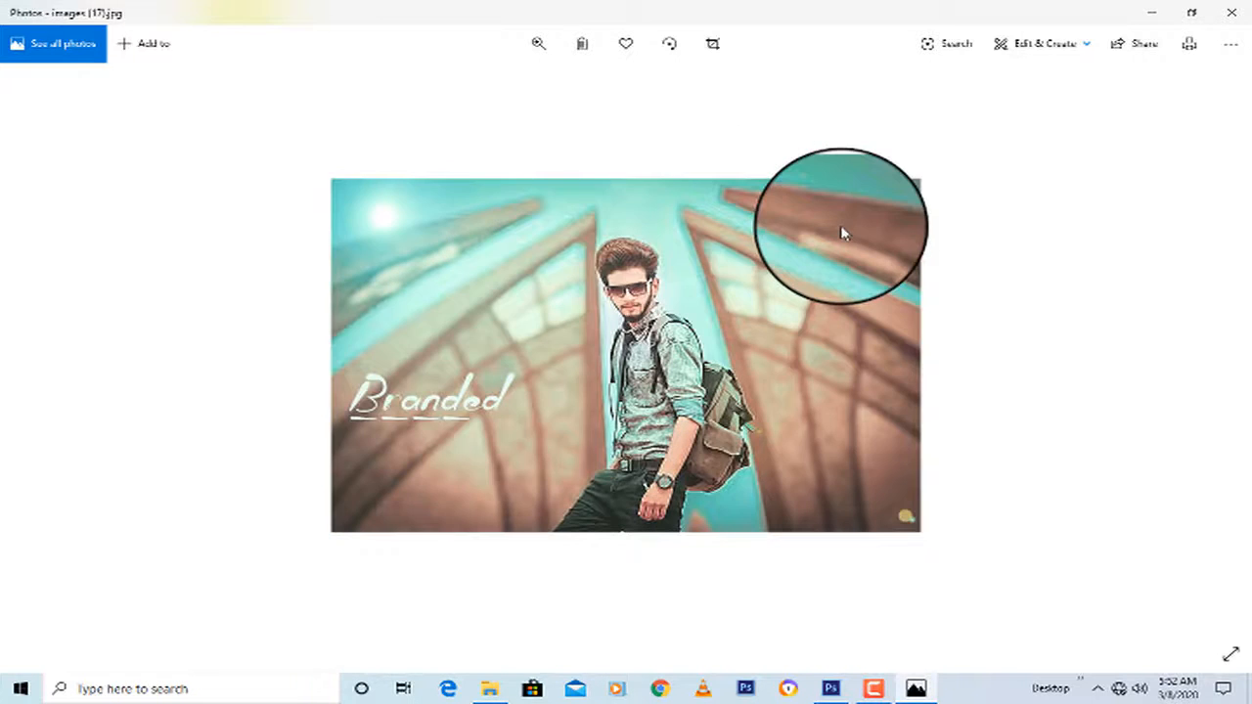
{"action": "key", "text": "Left"}
{"action": "key", "text": "Right"}
{"action": "key", "text": "Left"}
{"action": "key", "text": "Right"}
{"action": "key", "text": "Left"}
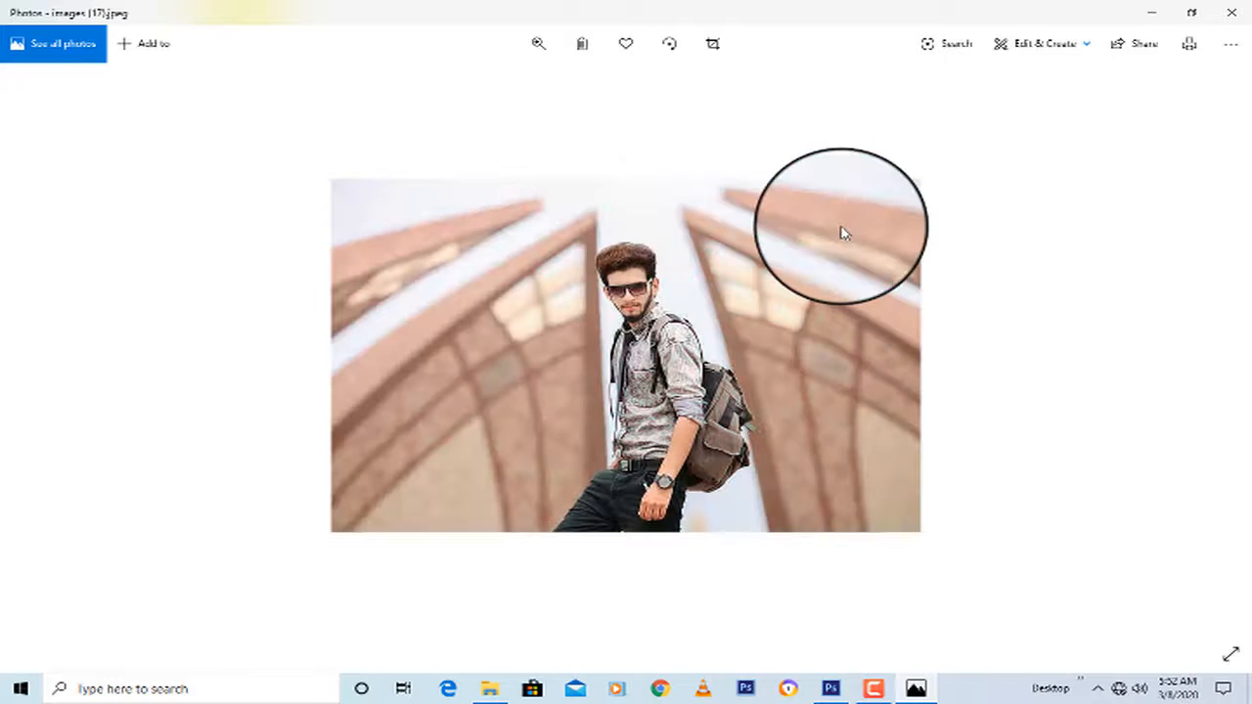
{"action": "key", "text": "Right"}
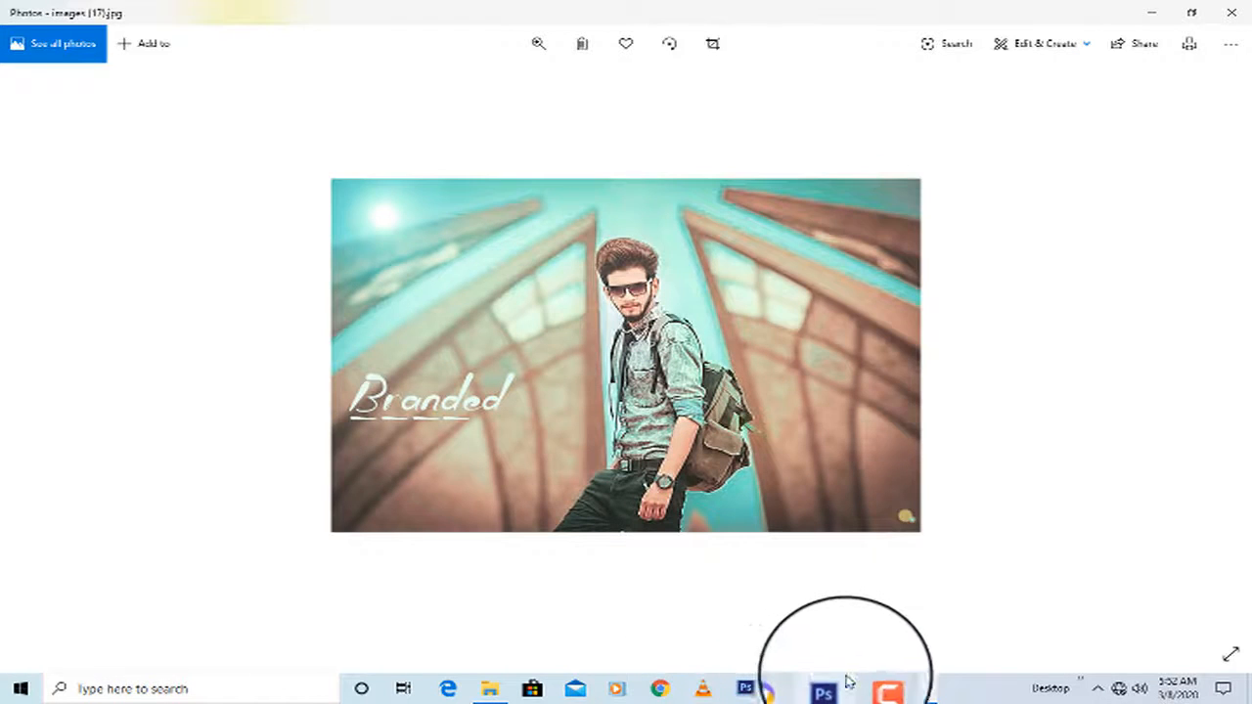
{"action": "left_click", "coordinate": [877, 696]}
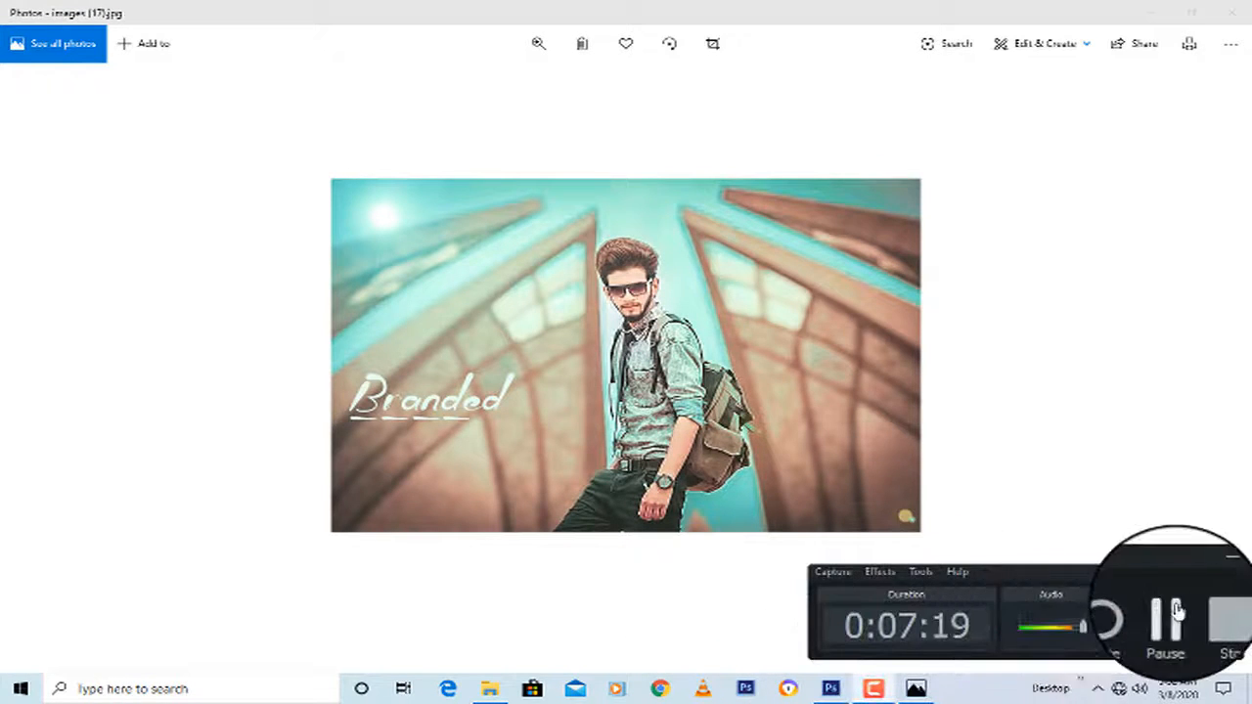